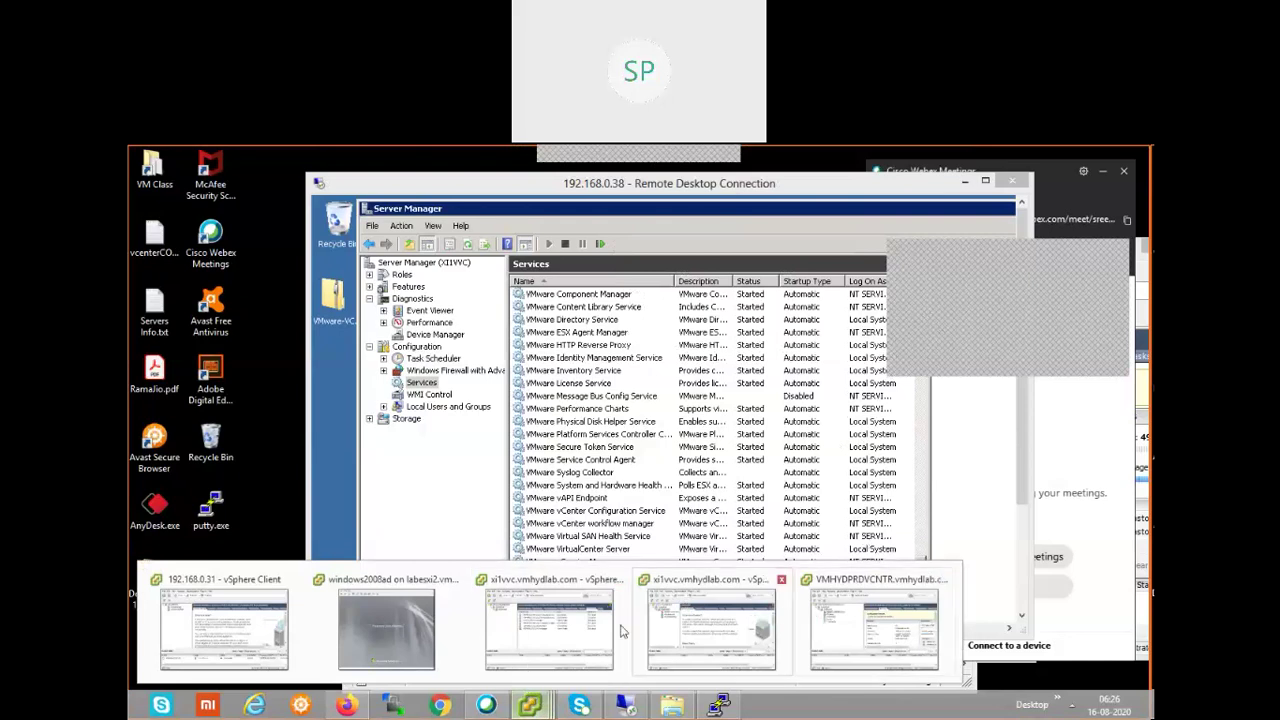
# - Bring the VMHYDPRDVCNTR vSphere Client forward, shift it left, and close Webex Meetings
pyautogui.click(886, 625)
pyautogui.moveTo(816, 255); pyautogui.dragTo(550, 250)
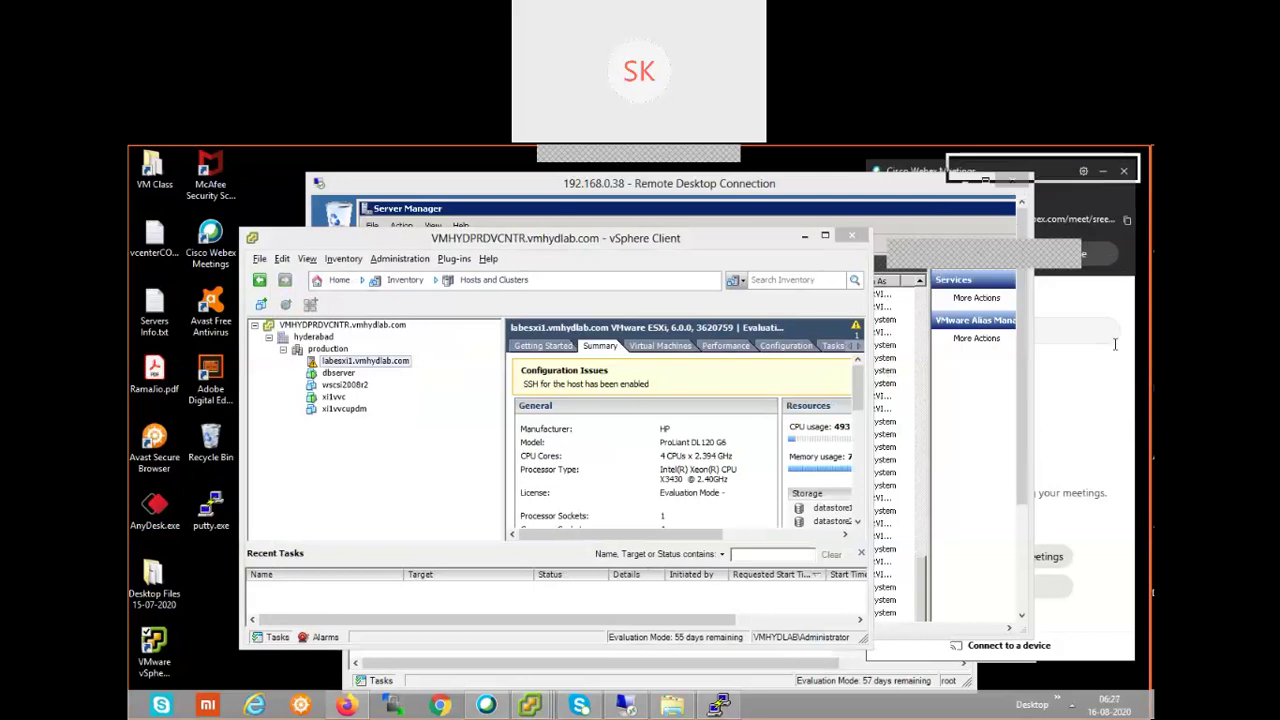
pyautogui.click(1038, 172)
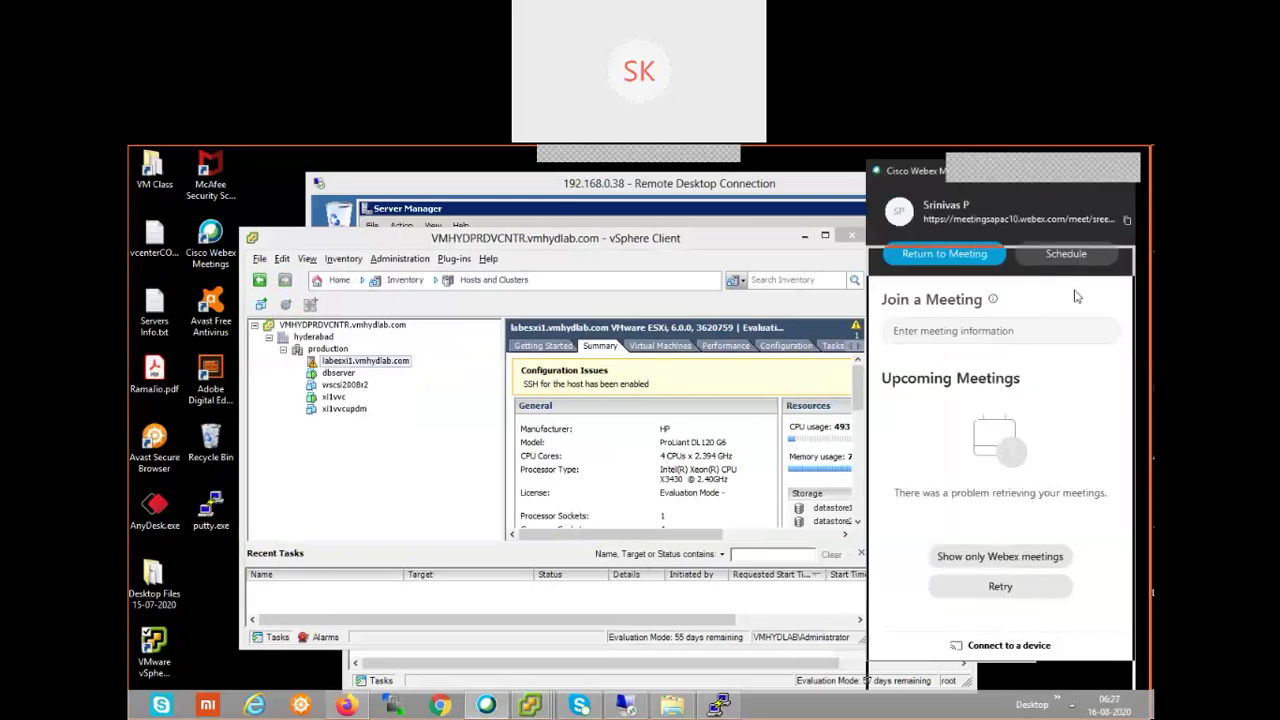
pyautogui.click(1093, 195)
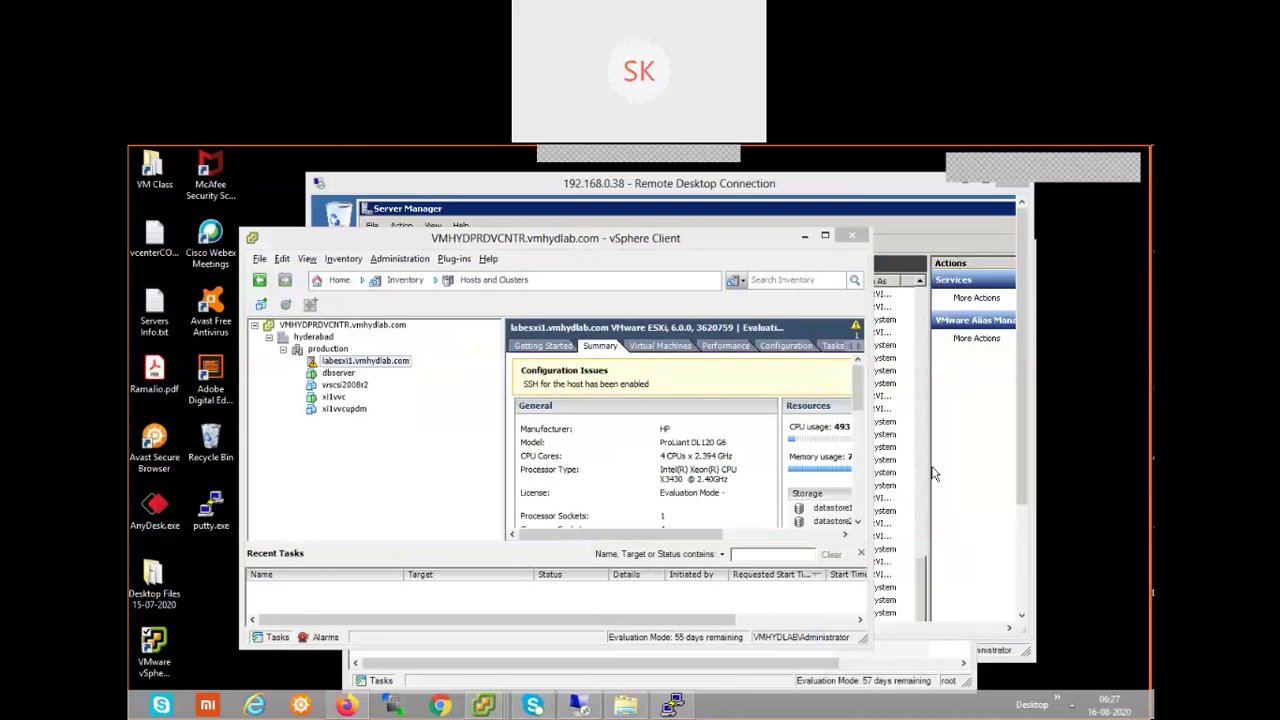
pyautogui.click(825, 238)
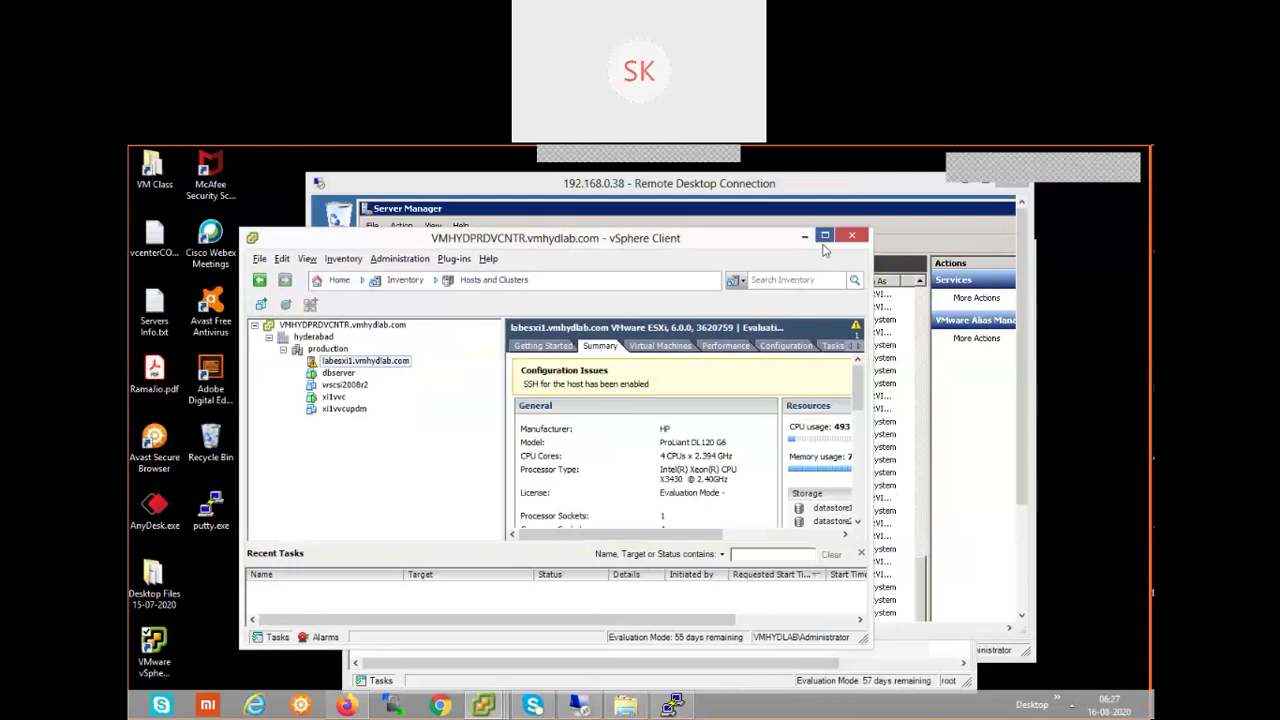
# - Maximize the vSphere Client window and go to its Home page
pyautogui.click(824, 237)
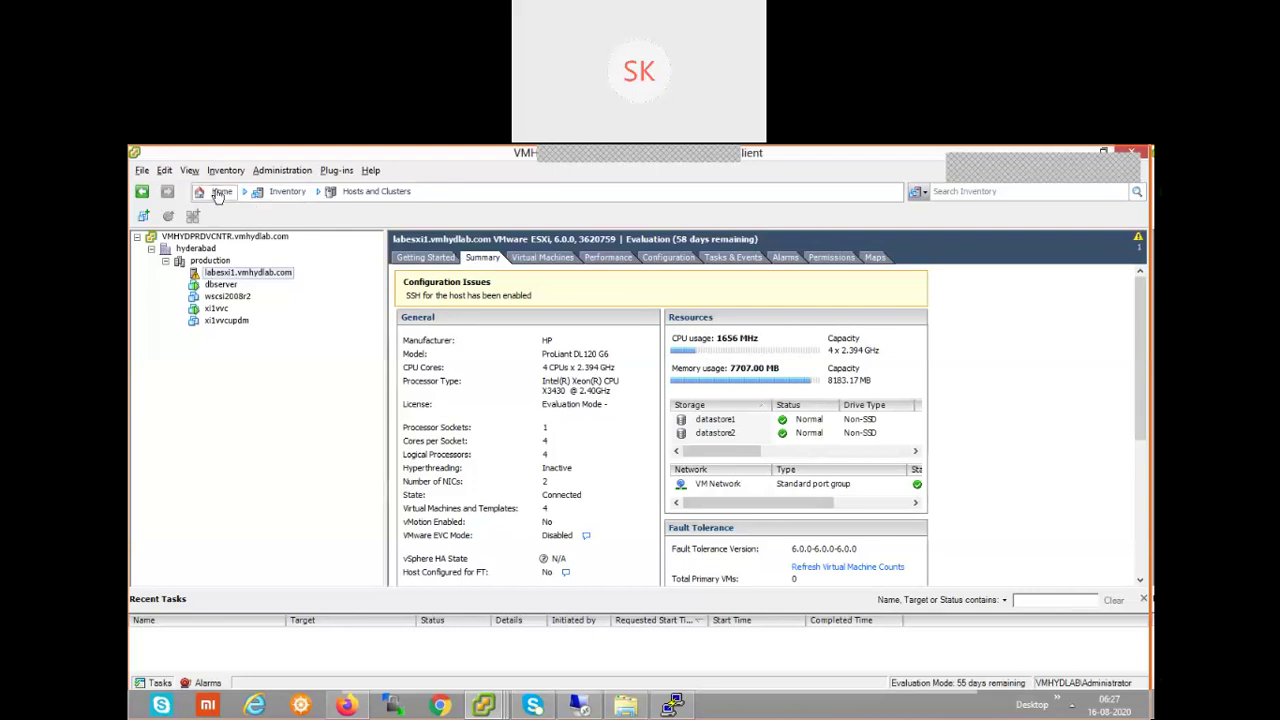
pyautogui.click(218, 194)
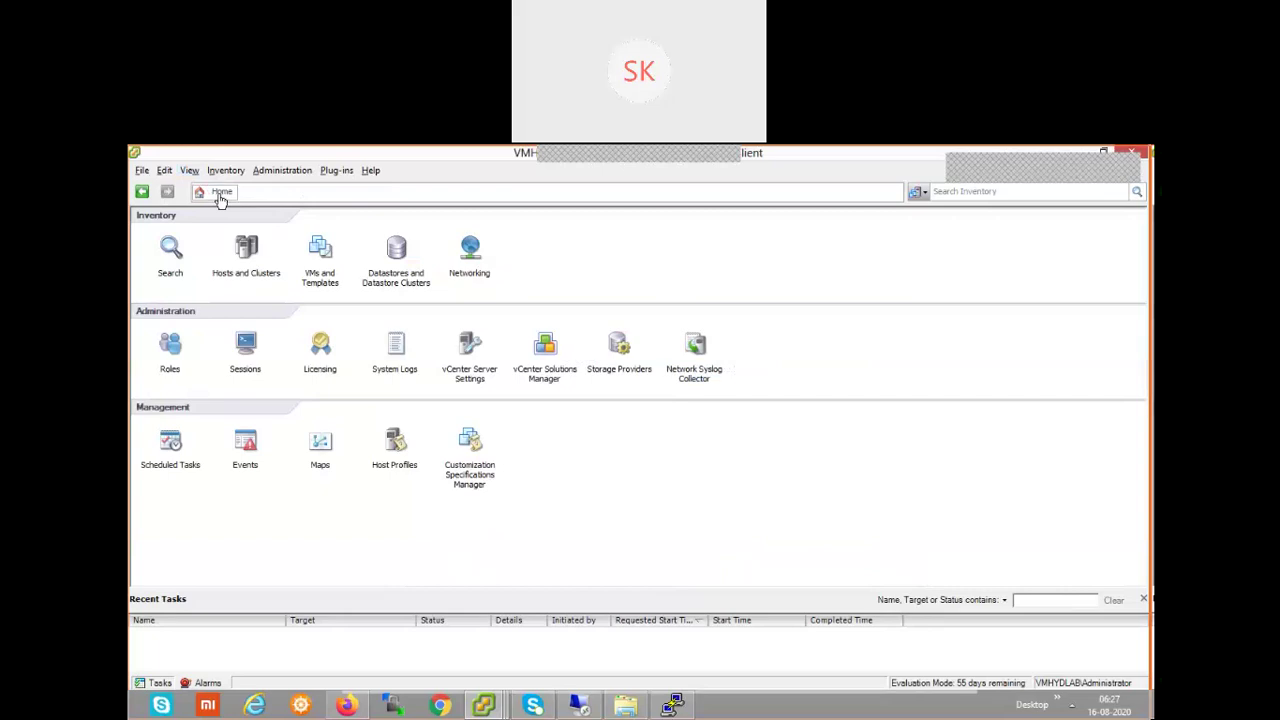
# - Go back to the labesxi1.vmhydlab.com summary and open the navigation dropdown beside Home
pyautogui.click(144, 192)
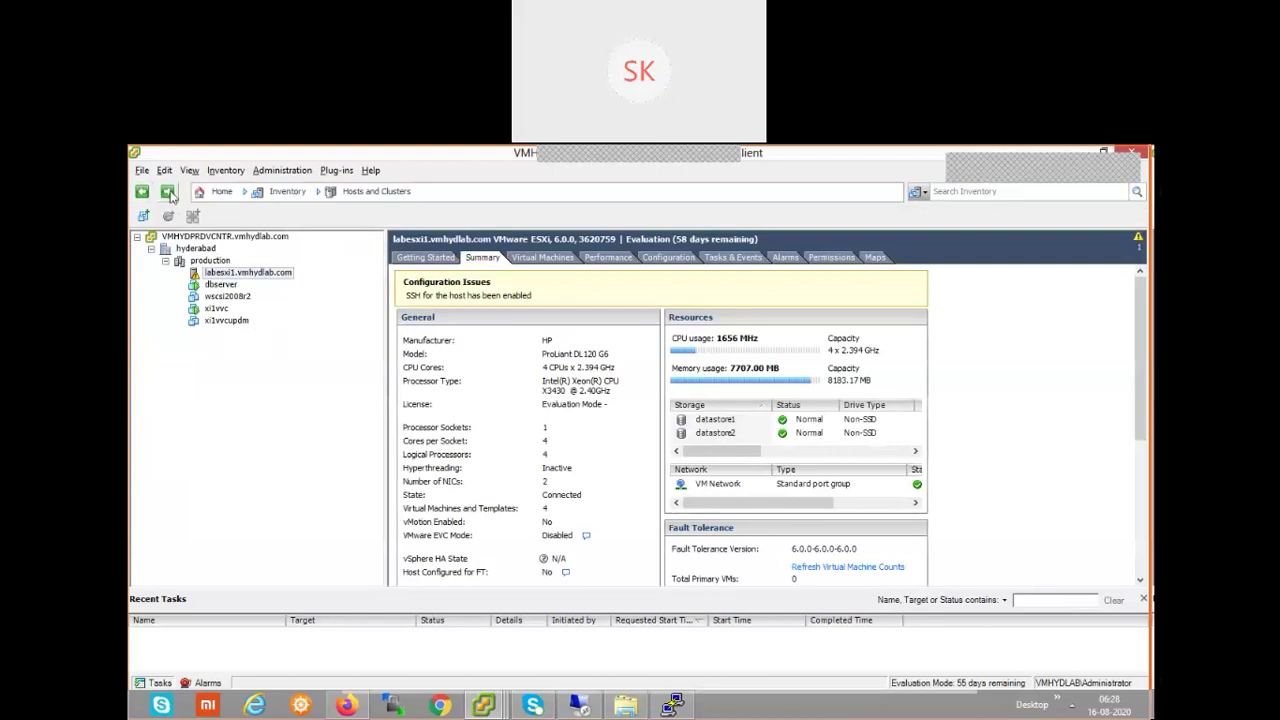
pyautogui.click(245, 192)
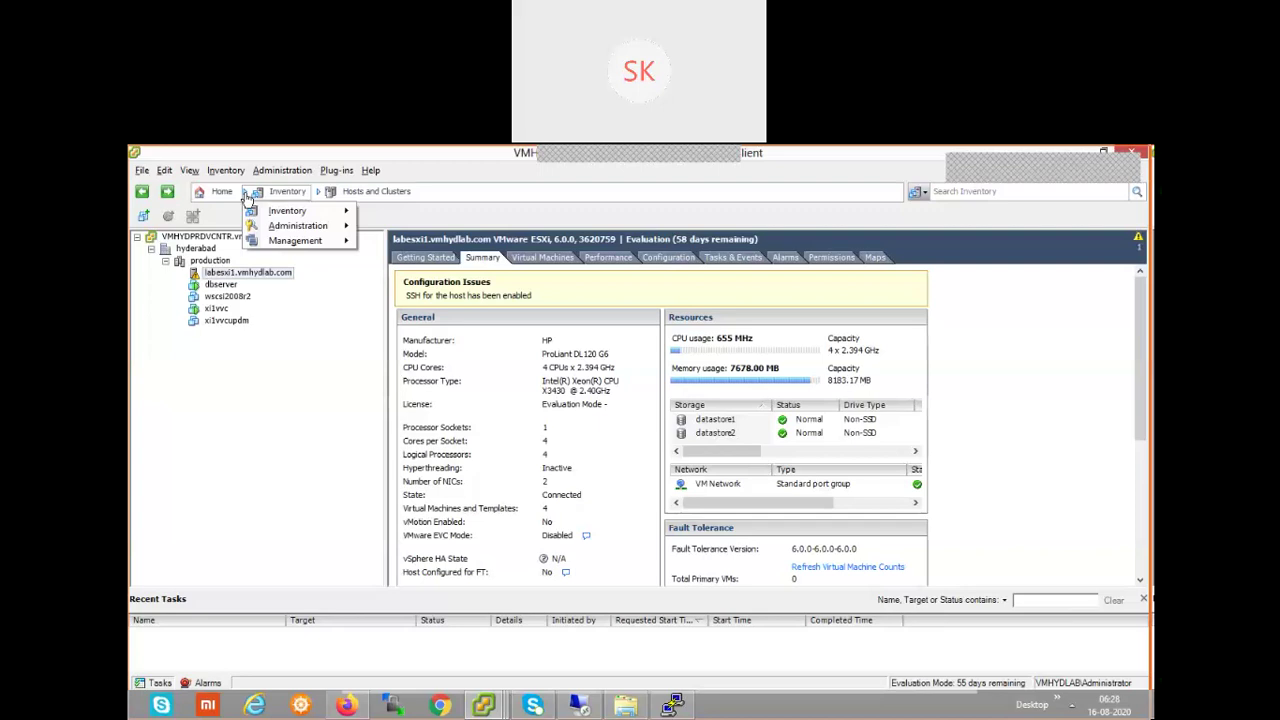
pyautogui.moveTo(290, 214)
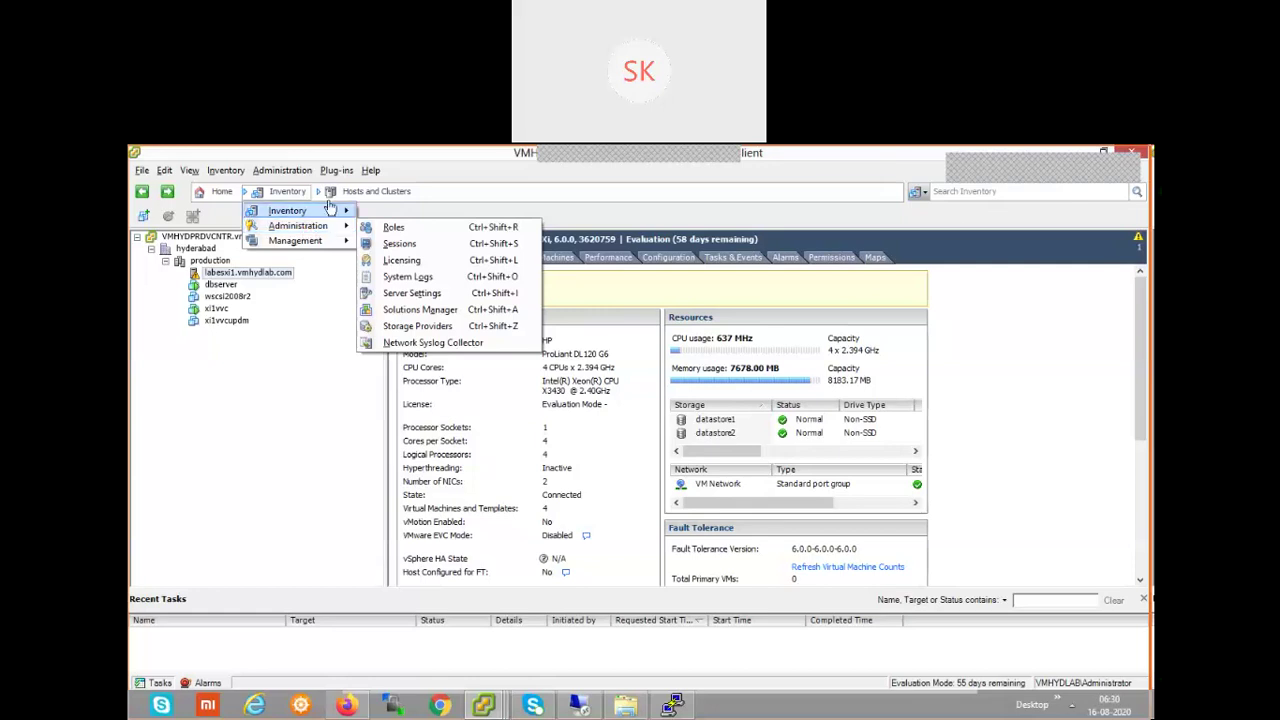
pyautogui.moveTo(325, 211)
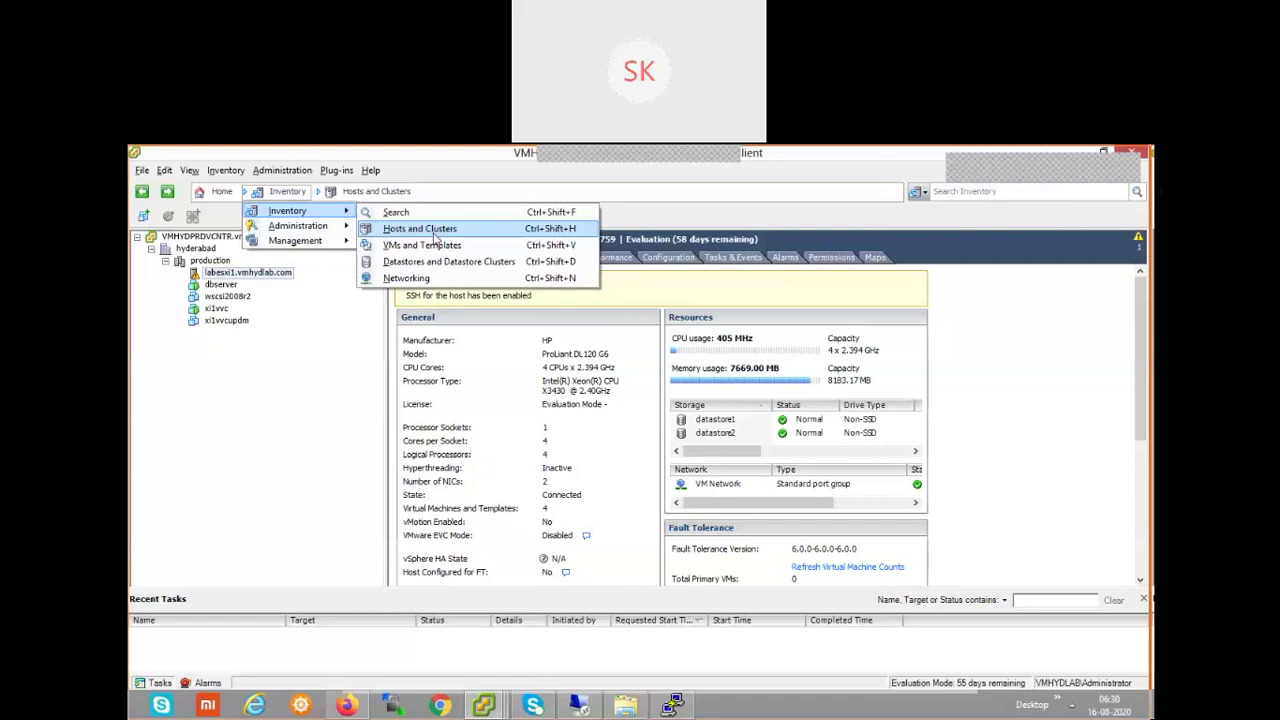
pyautogui.click(435, 237)
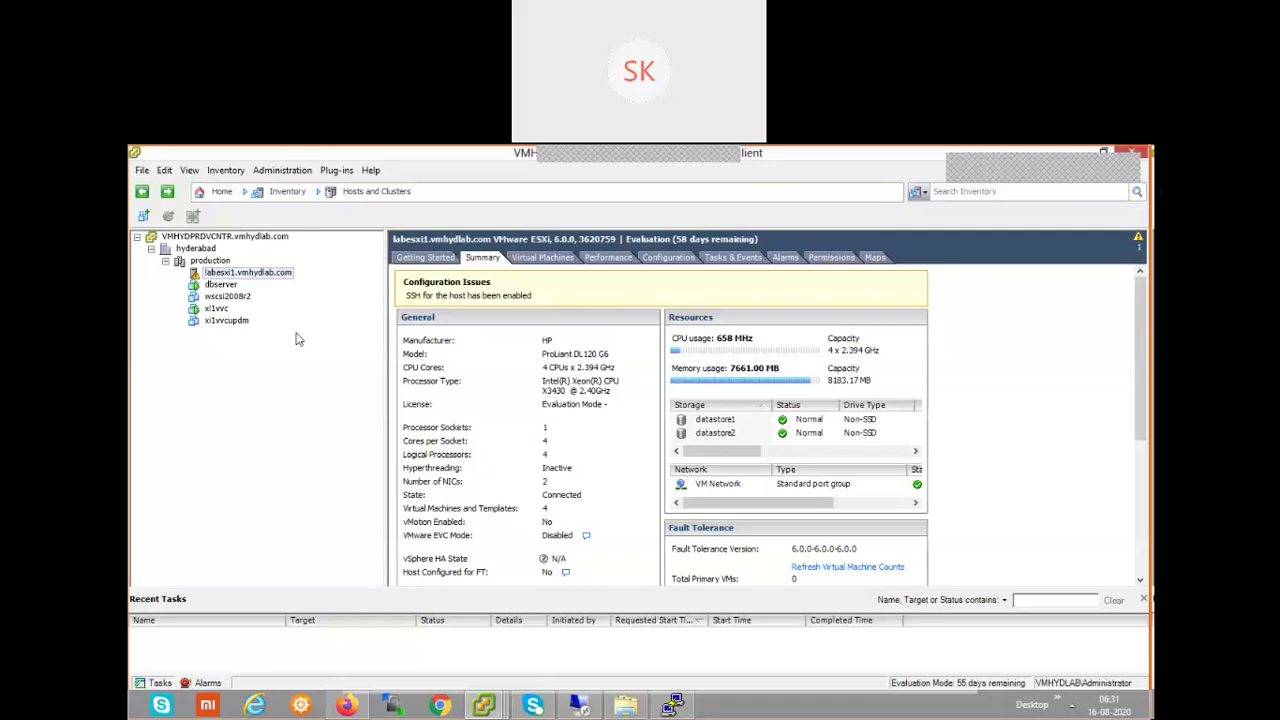
pyautogui.click(285, 194)
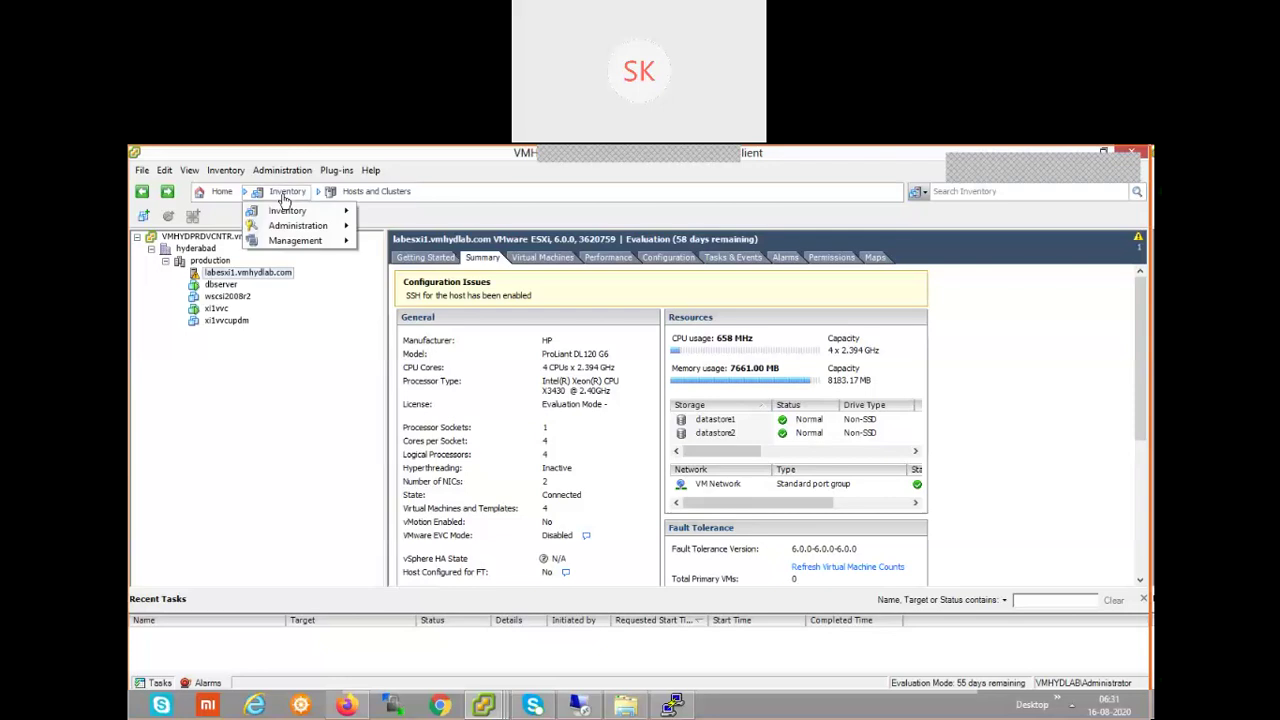
pyautogui.moveTo(295, 215)
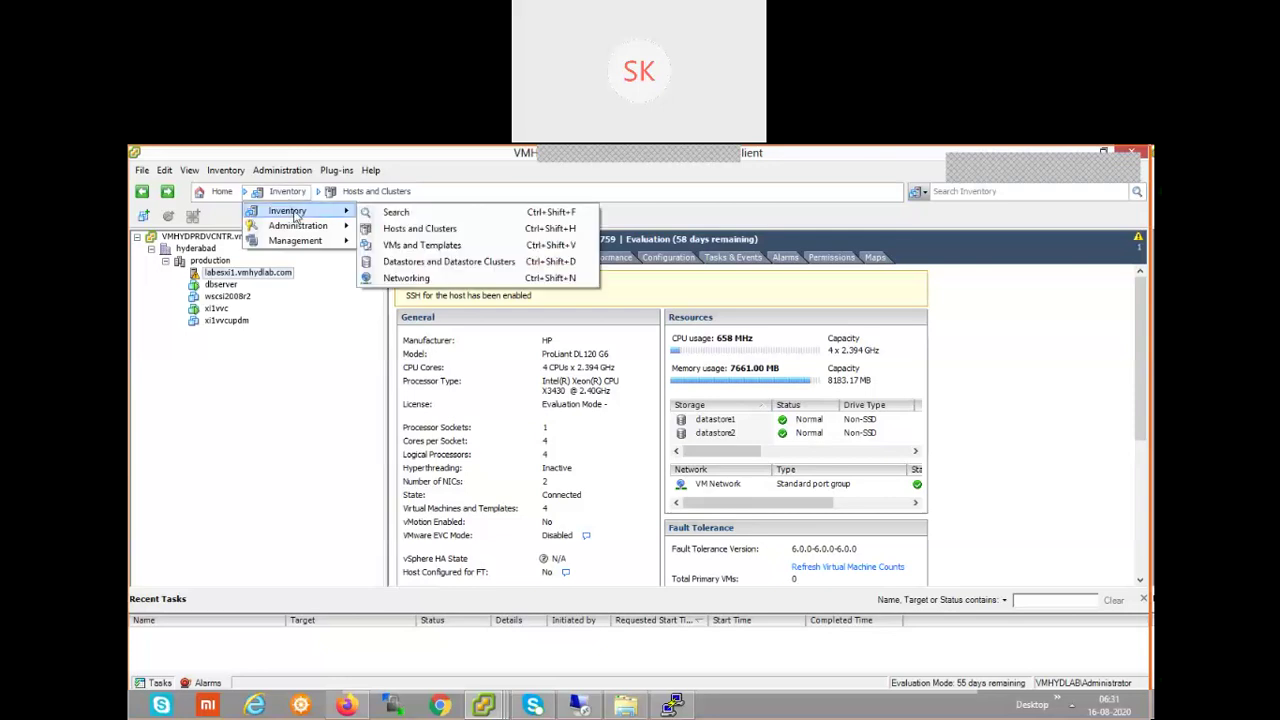
# - Show VMs and Templates, expanding vCenter and hyderabad to list dbserver, xl1vc and xl1vcupdm
pyautogui.click(463, 250)
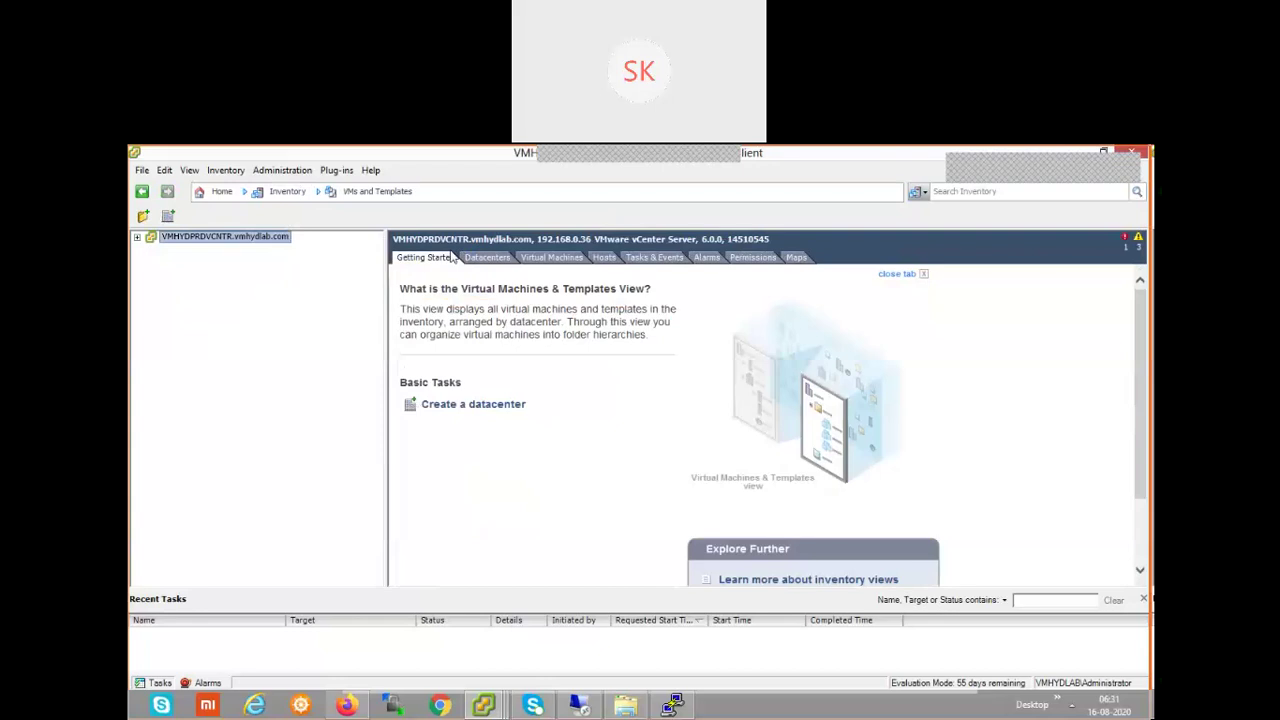
pyautogui.click(137, 238)
pyautogui.click(151, 250)
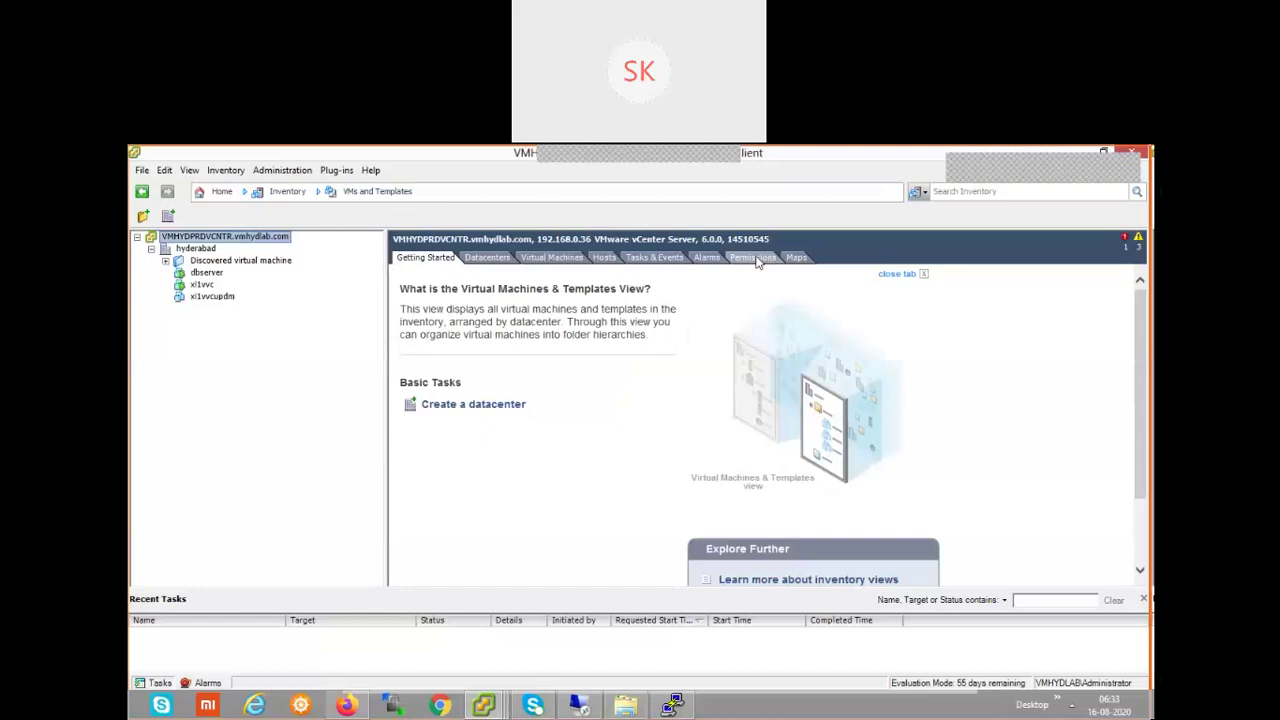
# - Switch to Datastores and Datastore Clusters and expand vCenter and hyderabad to show datastore1 and datastore2
pyautogui.click(249, 193)
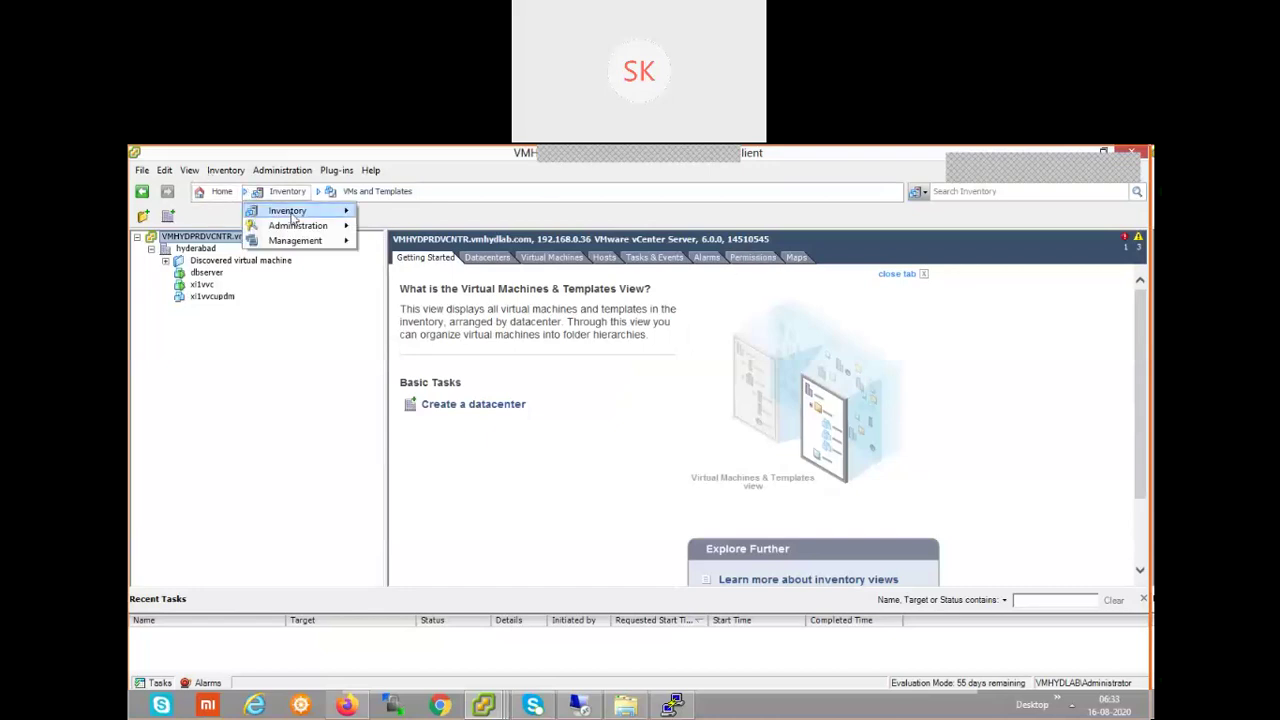
pyautogui.moveTo(292, 217)
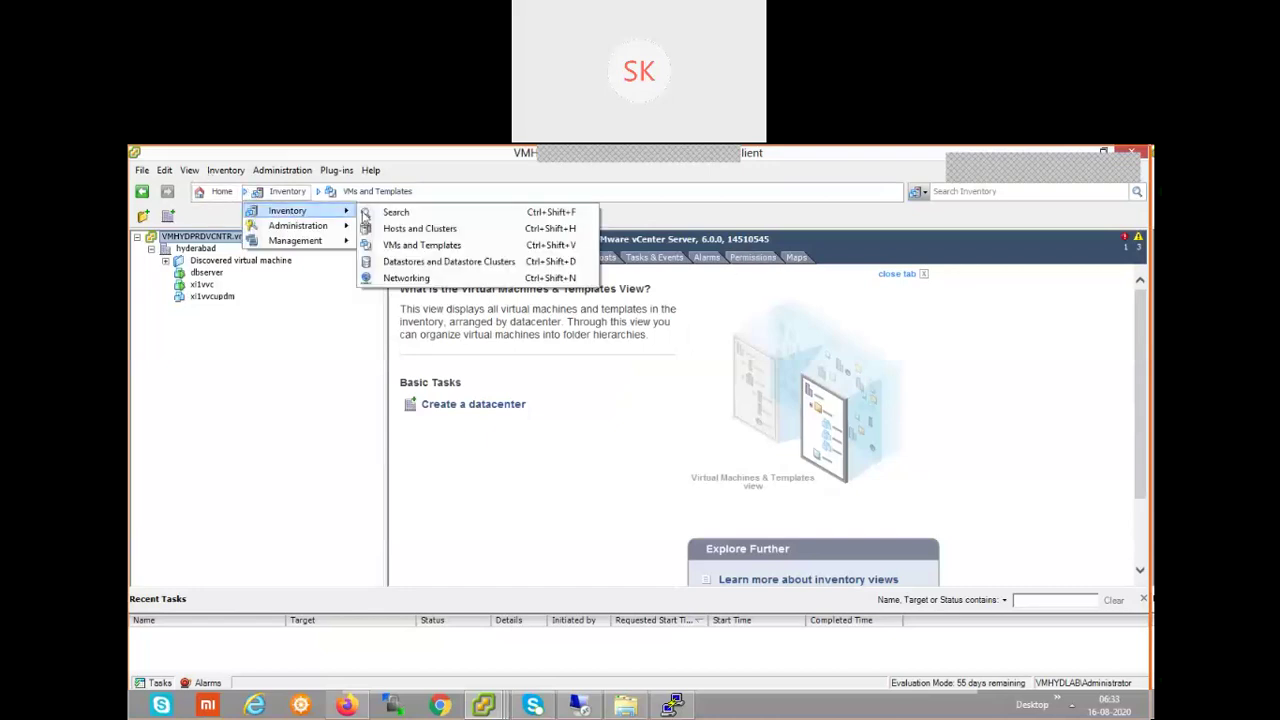
pyautogui.click(497, 262)
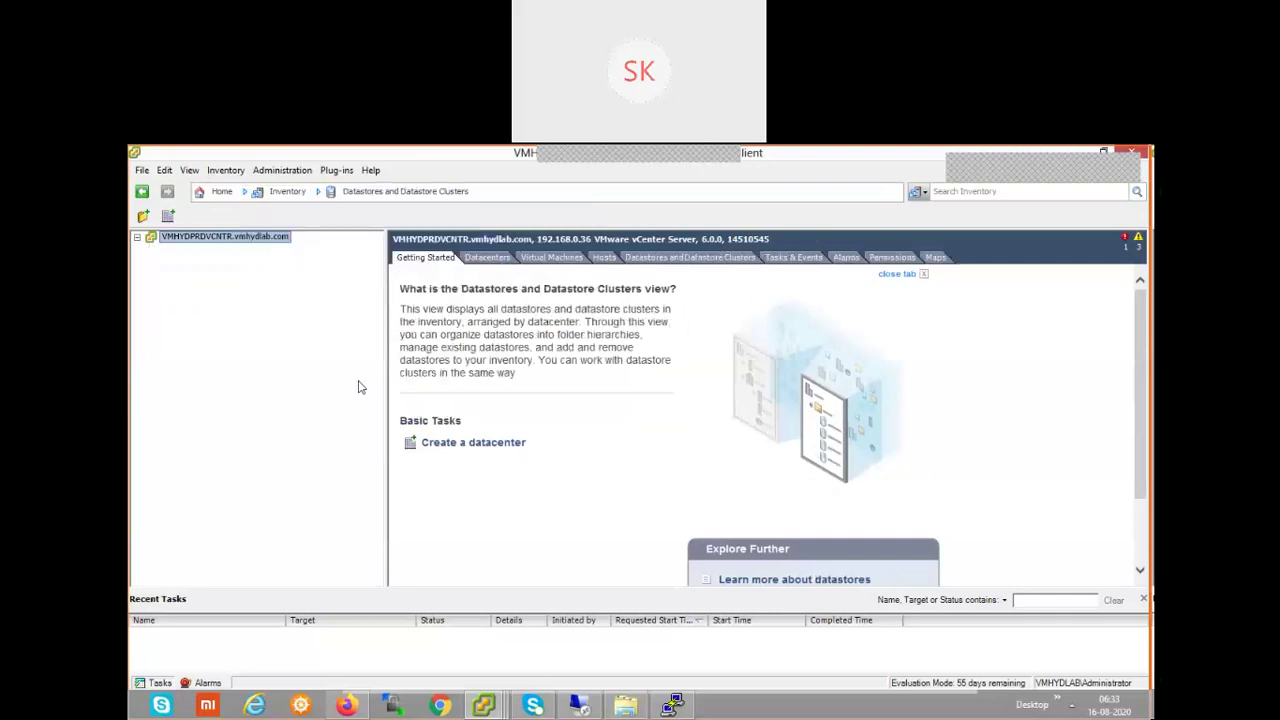
pyautogui.click(137, 237)
pyautogui.click(151, 249)
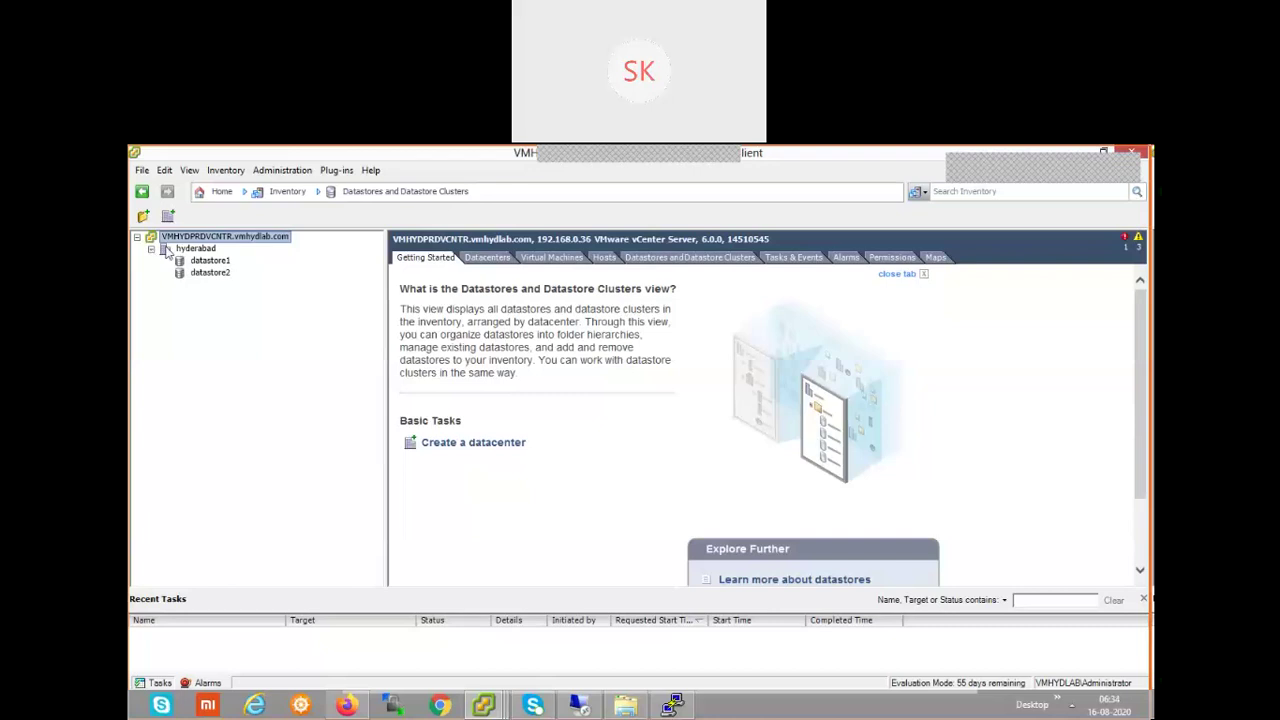
# - Switch to the Networking view and expand vCenter and hyderabad to reveal VM Network
pyautogui.click(284, 195)
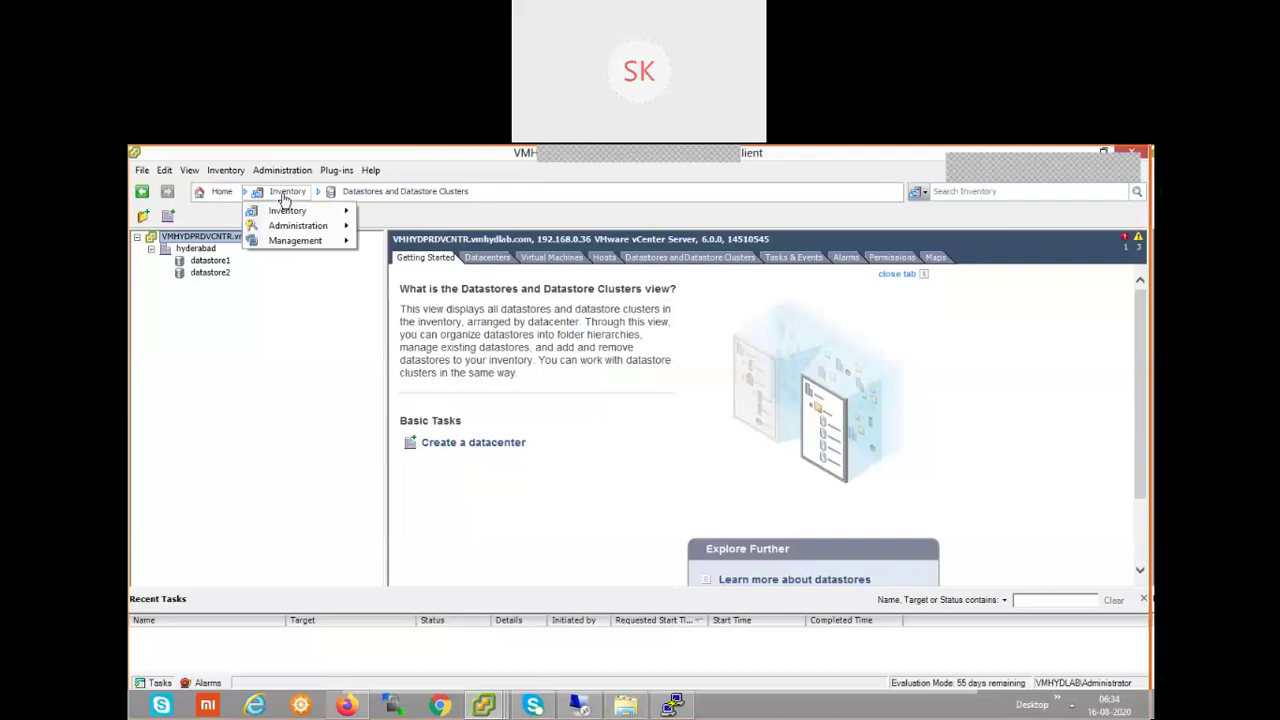
pyautogui.moveTo(295, 214)
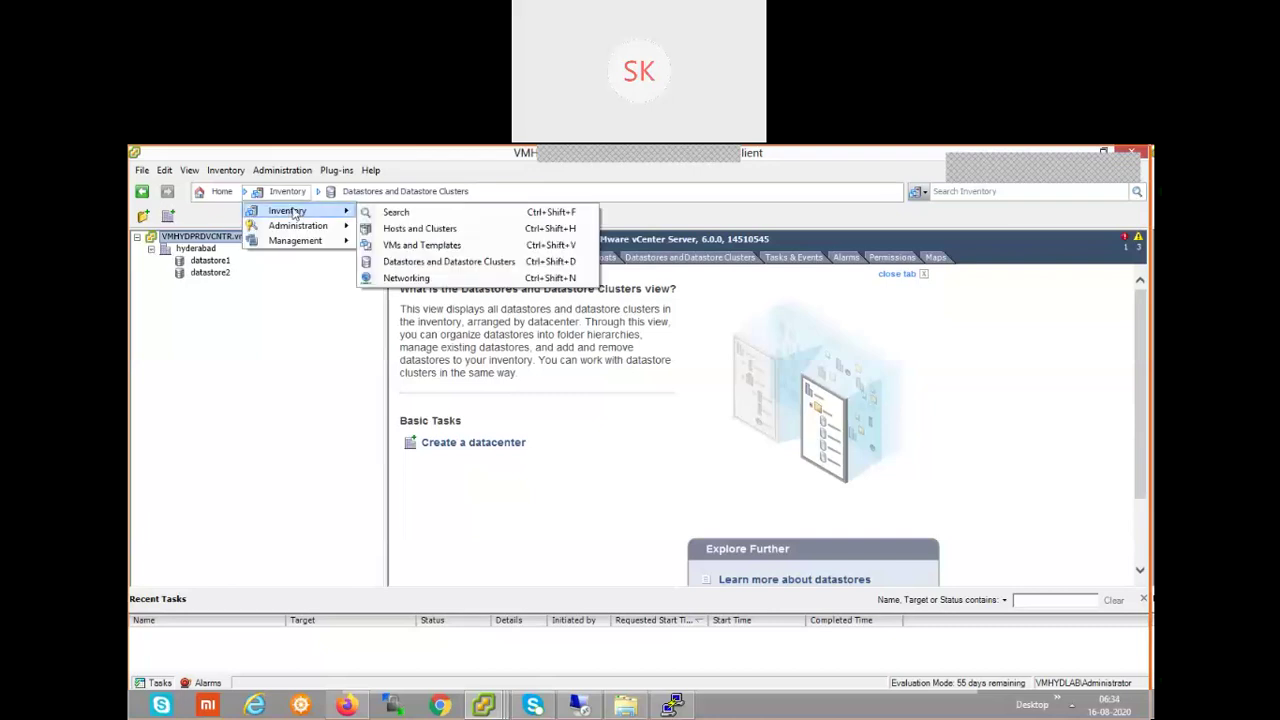
pyautogui.click(430, 279)
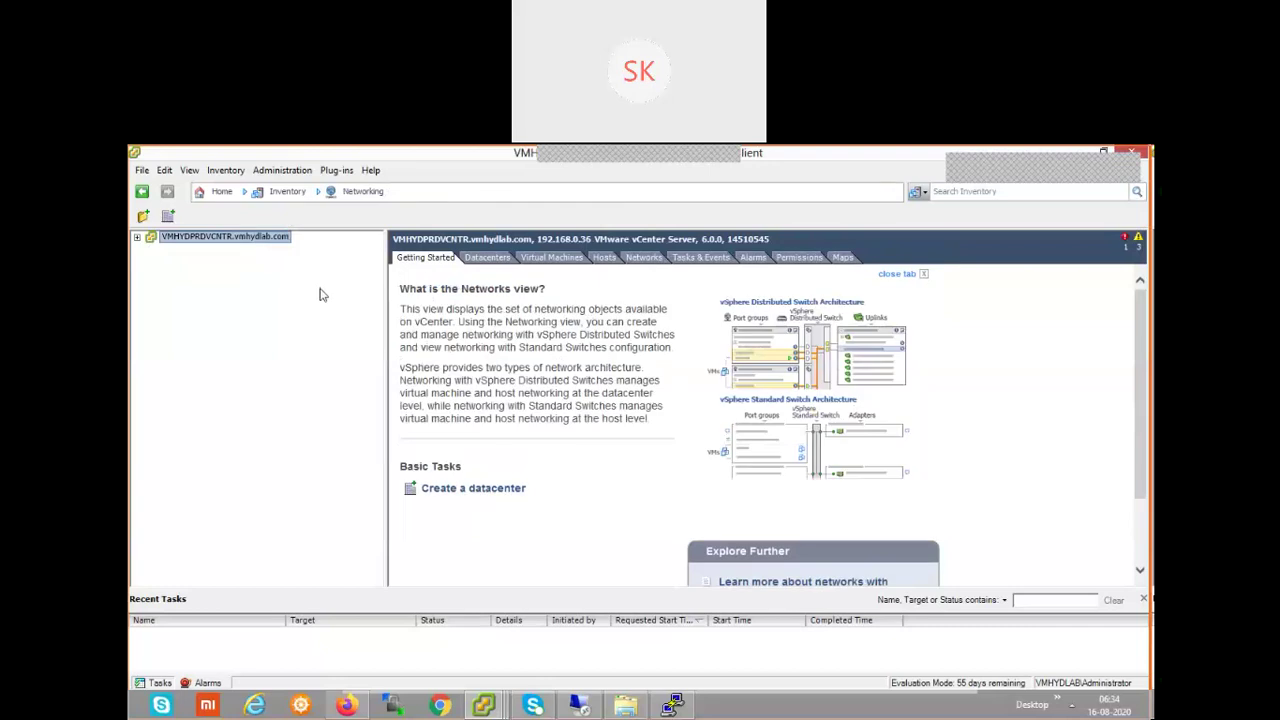
pyautogui.click(137, 237)
pyautogui.click(150, 249)
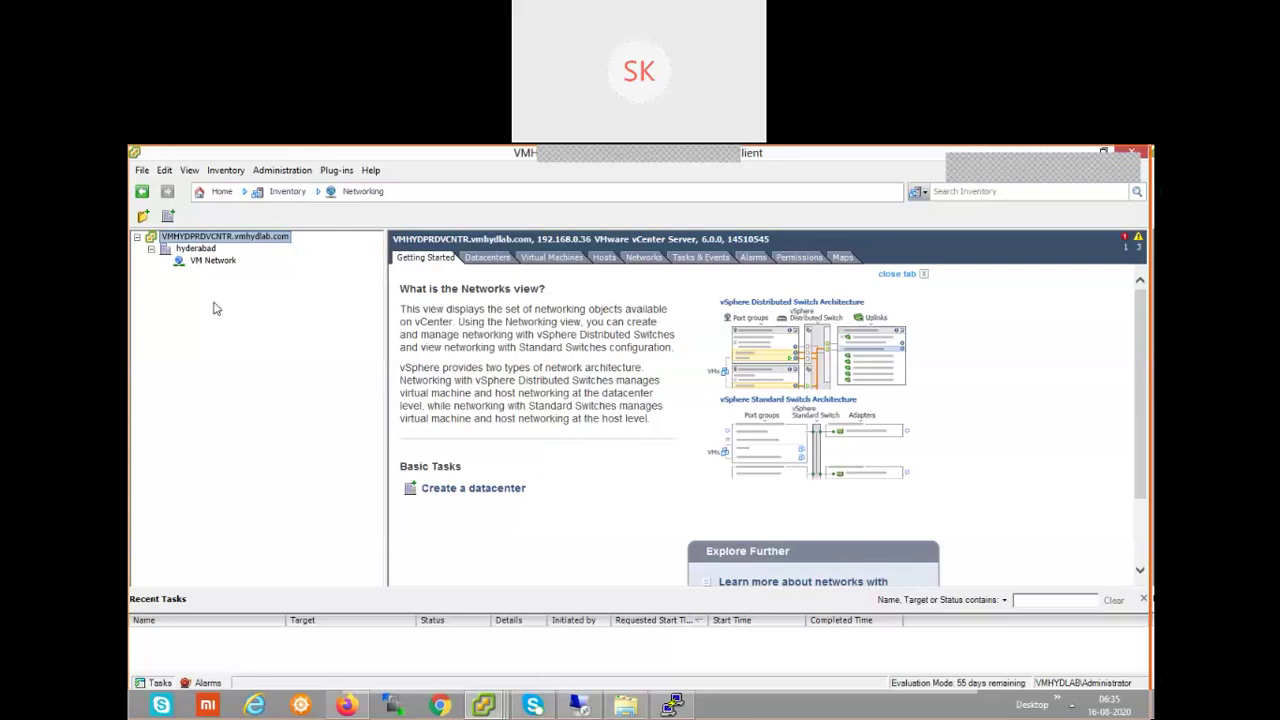
pyautogui.click(285, 191)
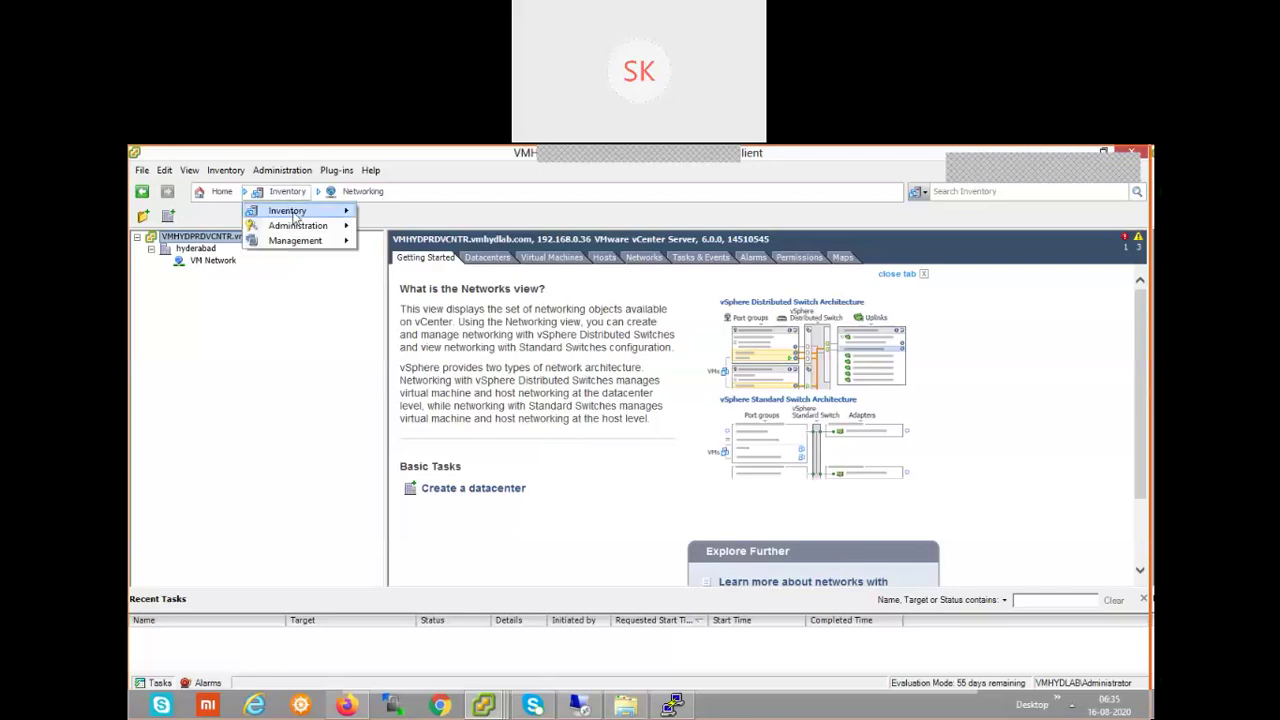
# - Return to Hosts and Clusters showing labesxi1.vmhydlab.com's summary, then browse the administration menus
pyautogui.moveTo(296, 216)
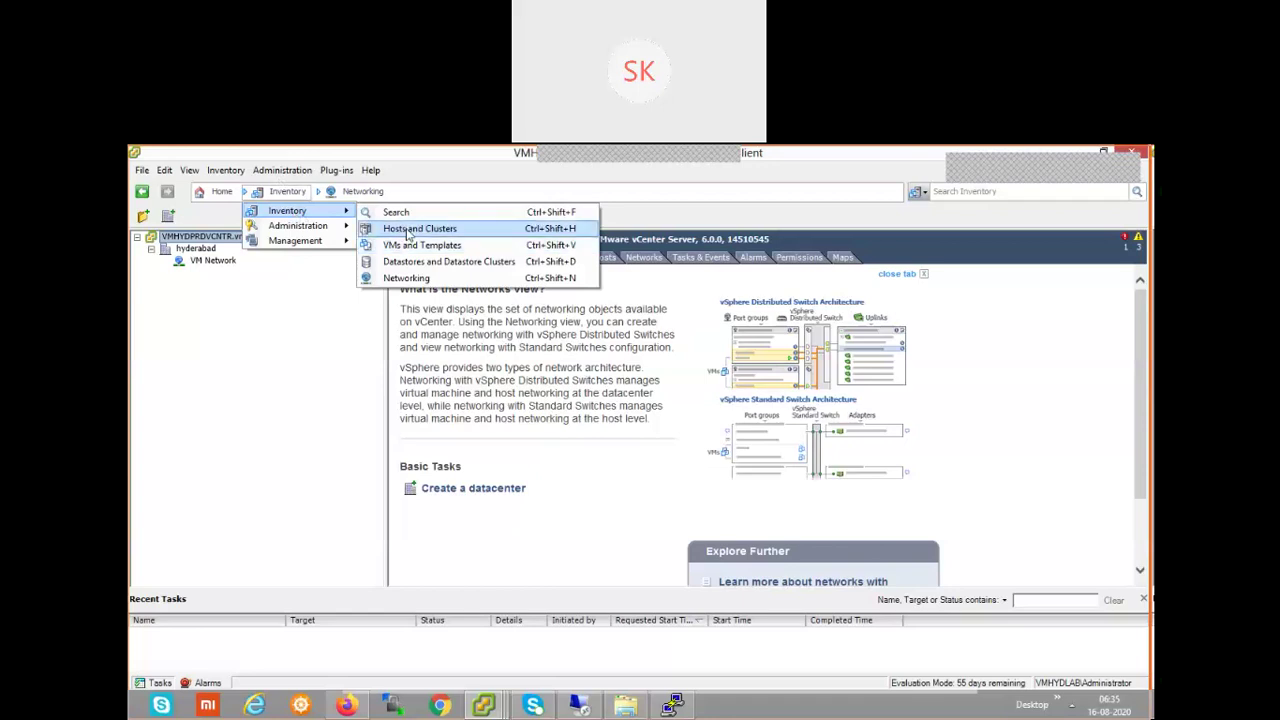
pyautogui.click(408, 230)
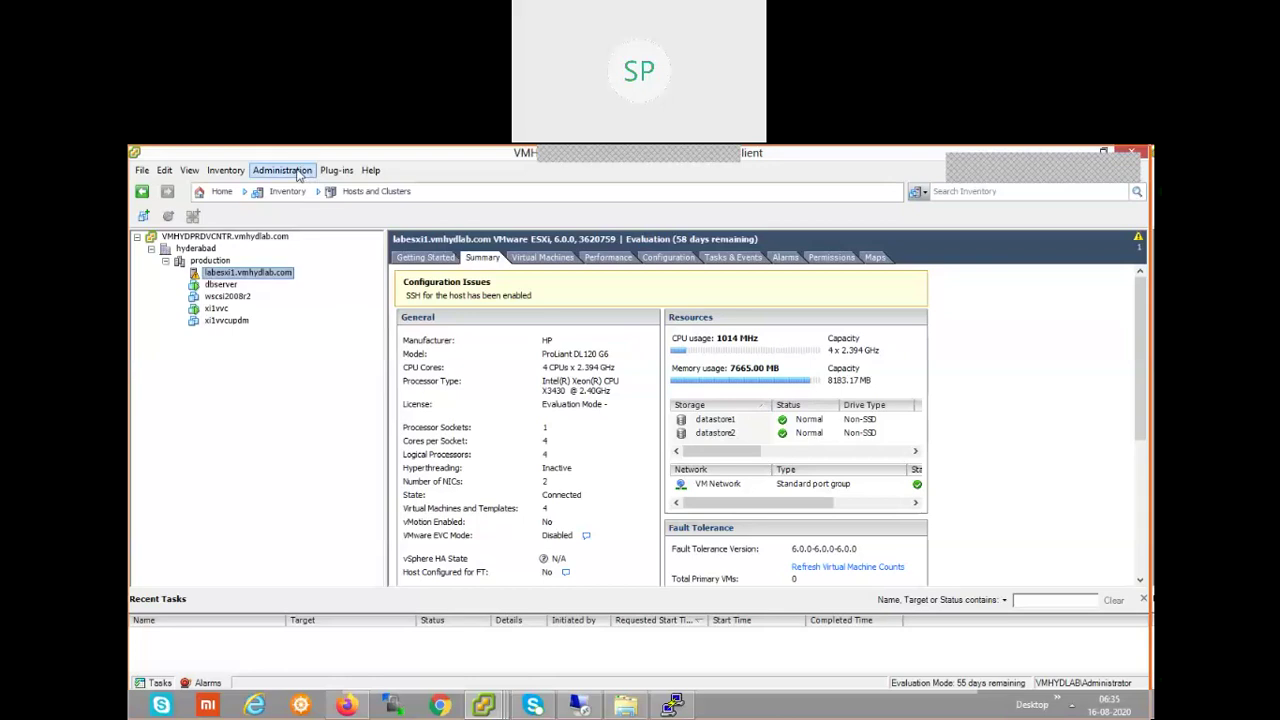
pyautogui.click(283, 170)
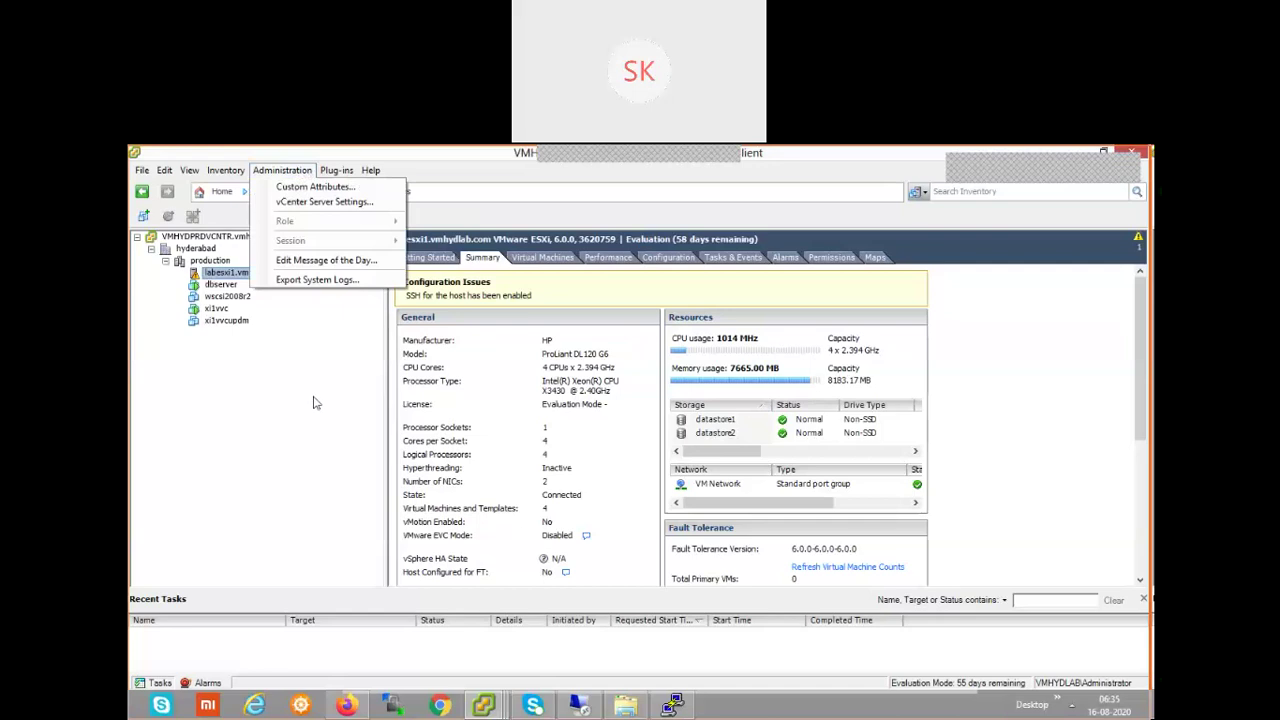
pyautogui.click(316, 398)
pyautogui.click(291, 194)
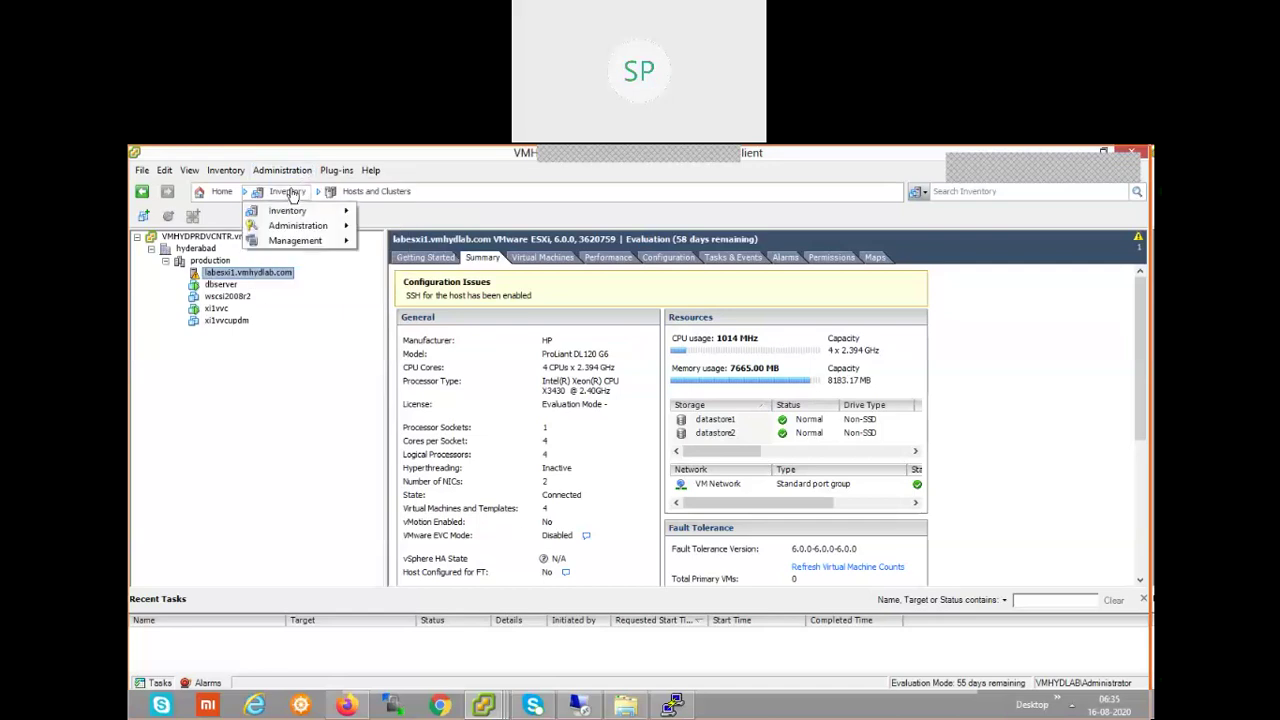
pyautogui.moveTo(300, 216)
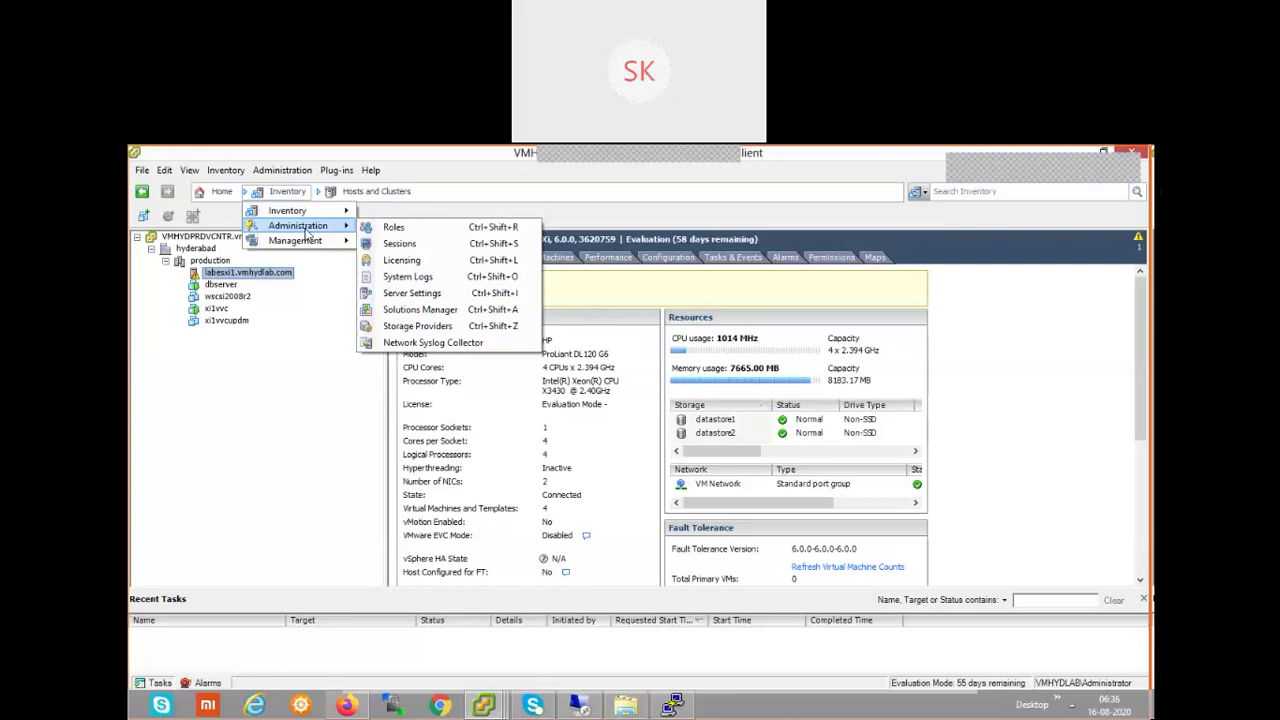
# - Open Administration > Sessions and widen the User Name column to read the session names
pyautogui.click(421, 241)
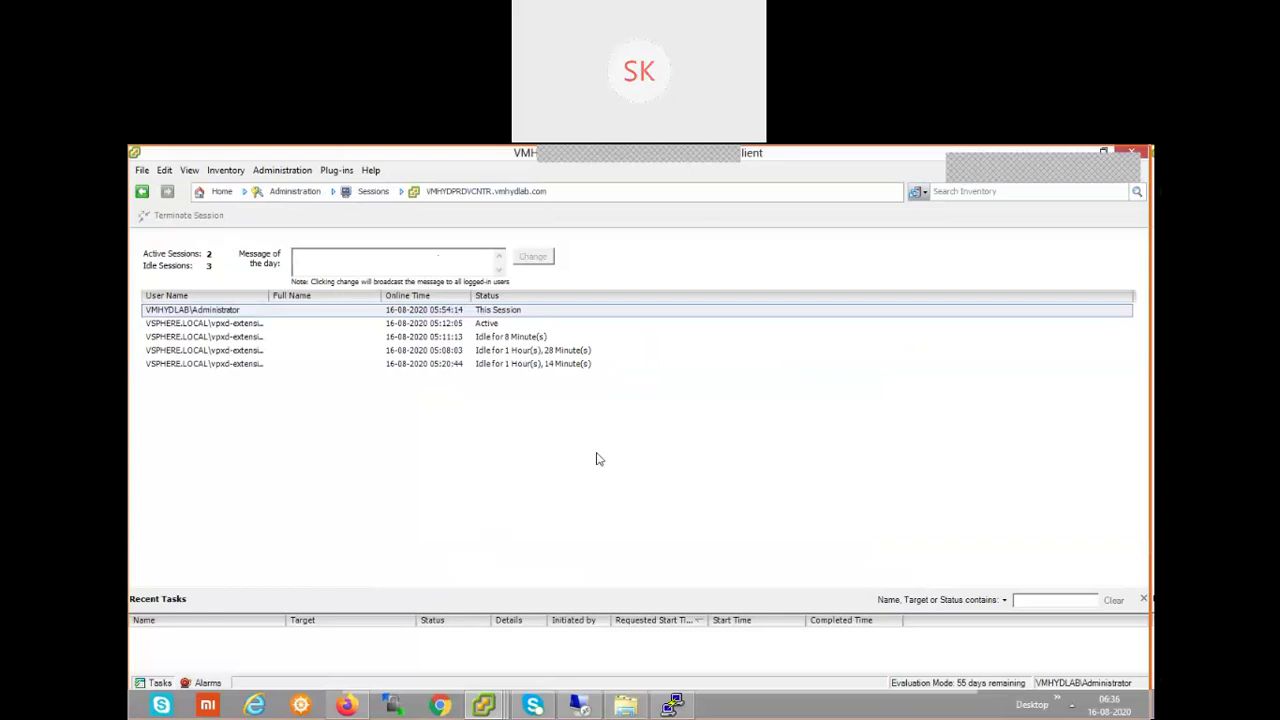
pyautogui.click(456, 326)
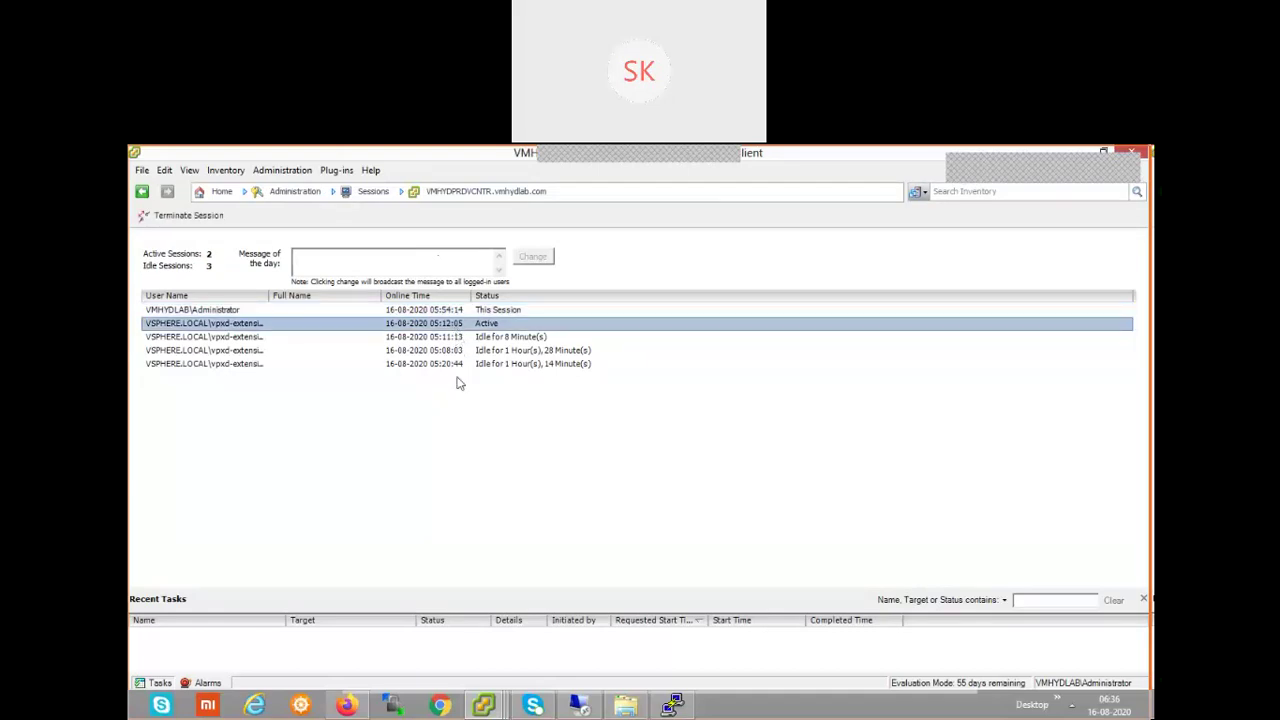
pyautogui.moveTo(268, 295); pyautogui.dragTo(439, 305)
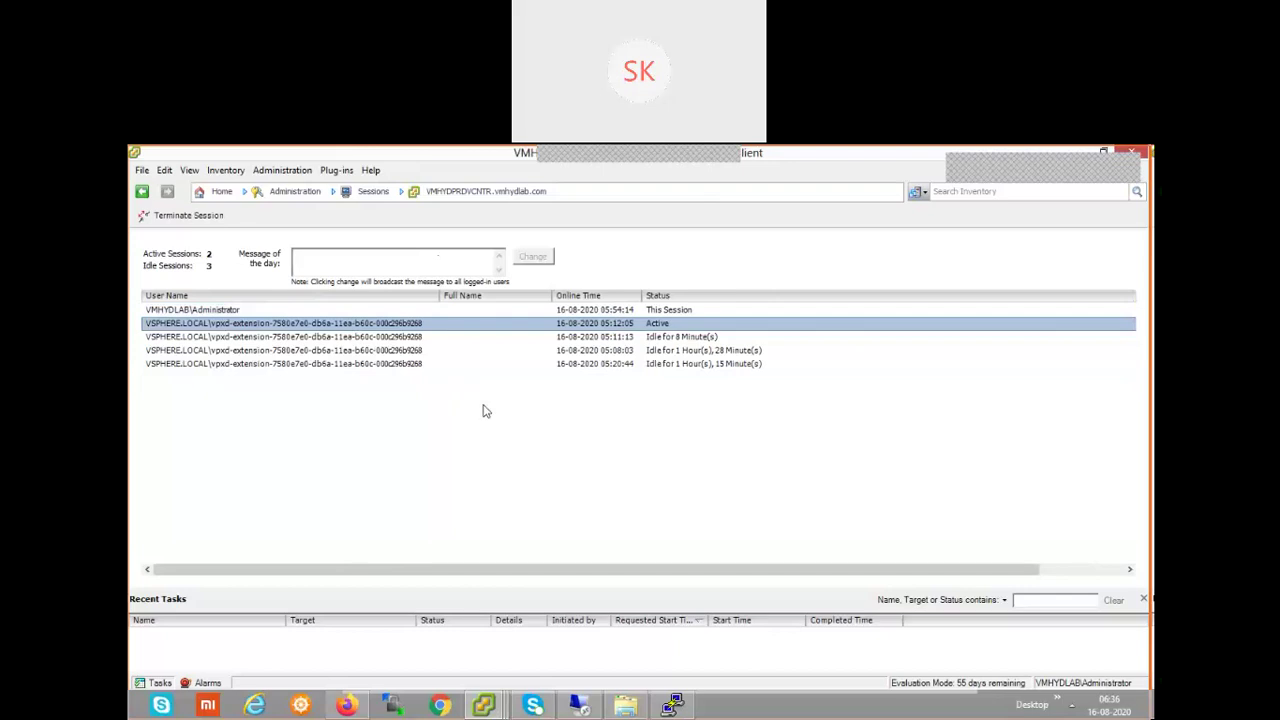
pyautogui.click(394, 311)
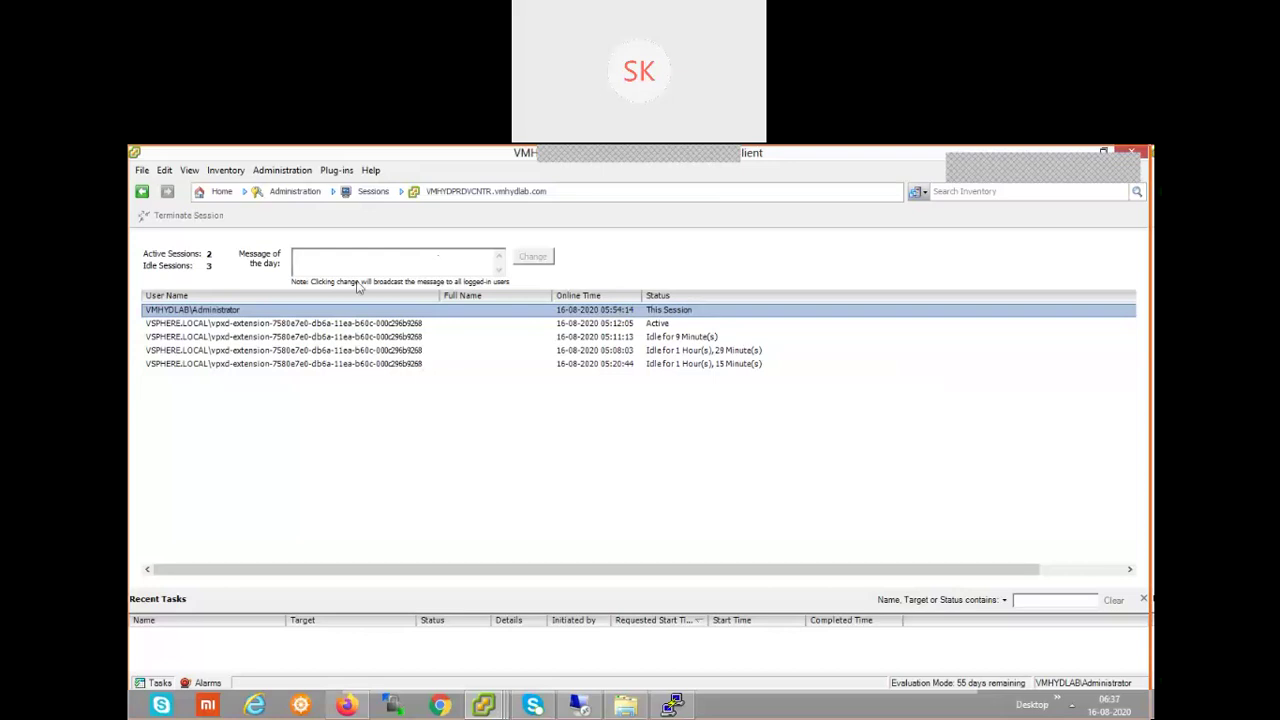
# - Reveal the Administration submenu listing Roles, Sessions and Licensing from the breadcrumb dropdown
pyautogui.click(290, 172)
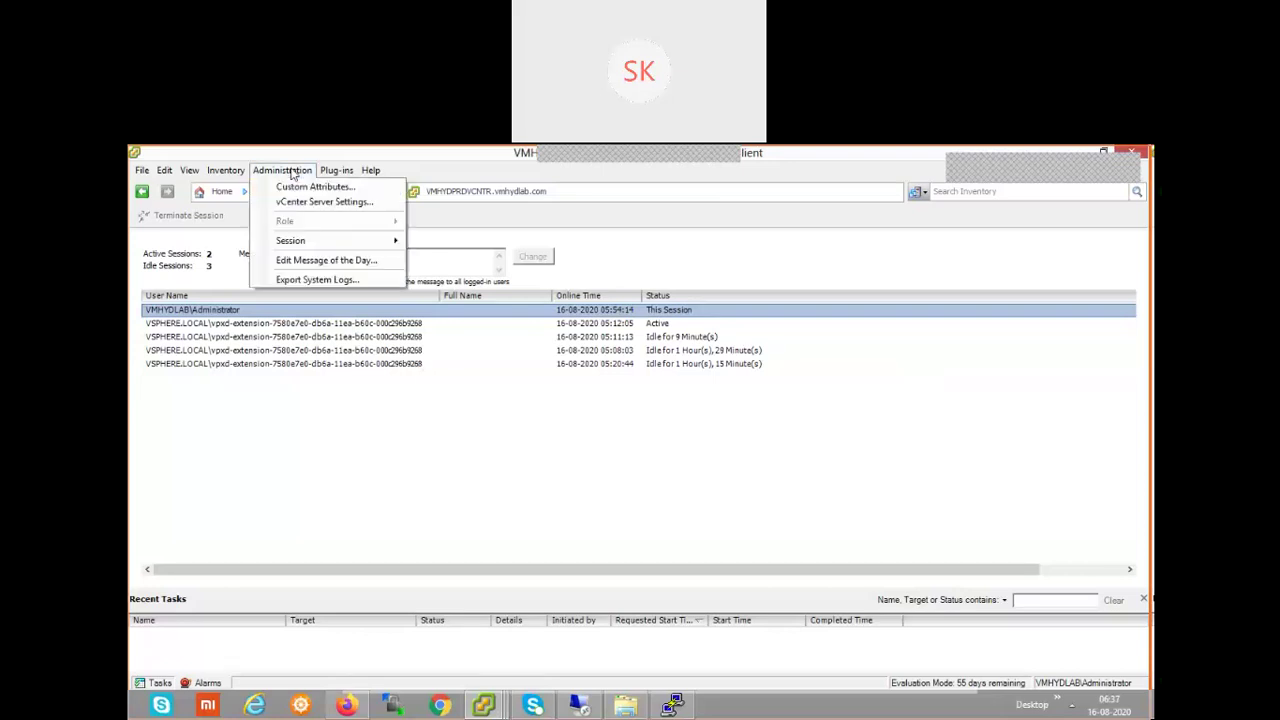
pyautogui.click(232, 220)
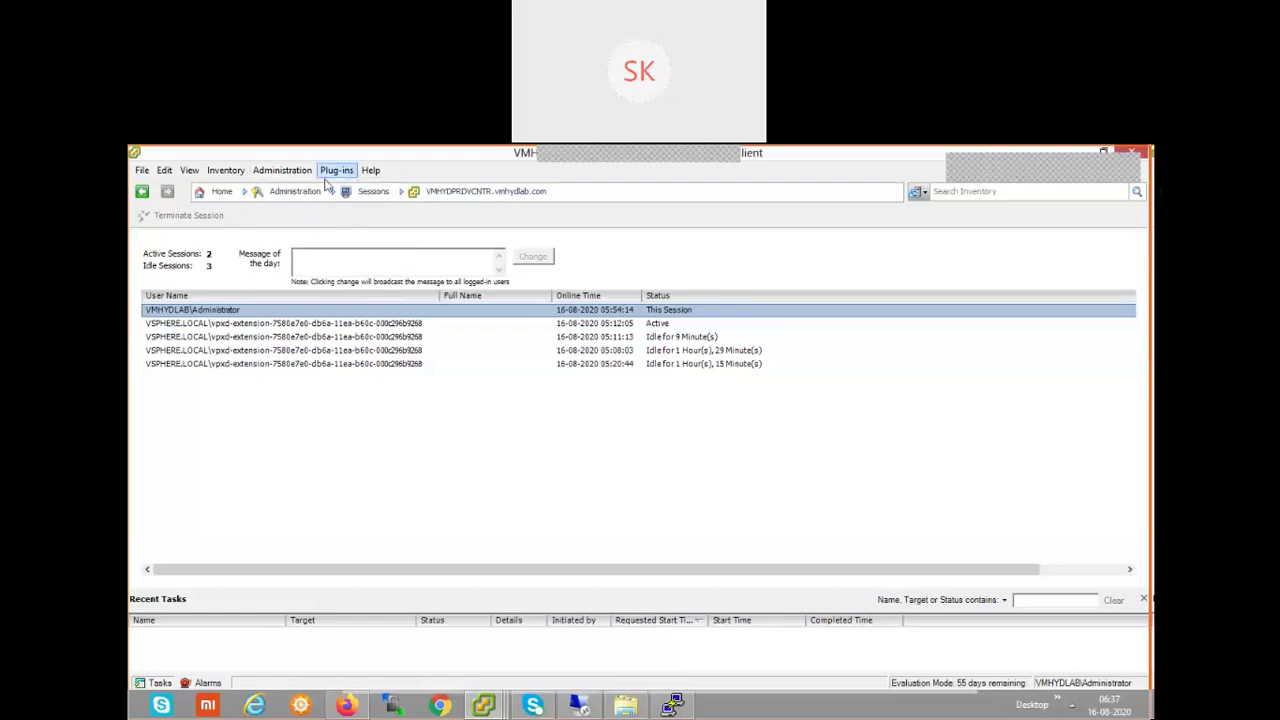
pyautogui.click(296, 195)
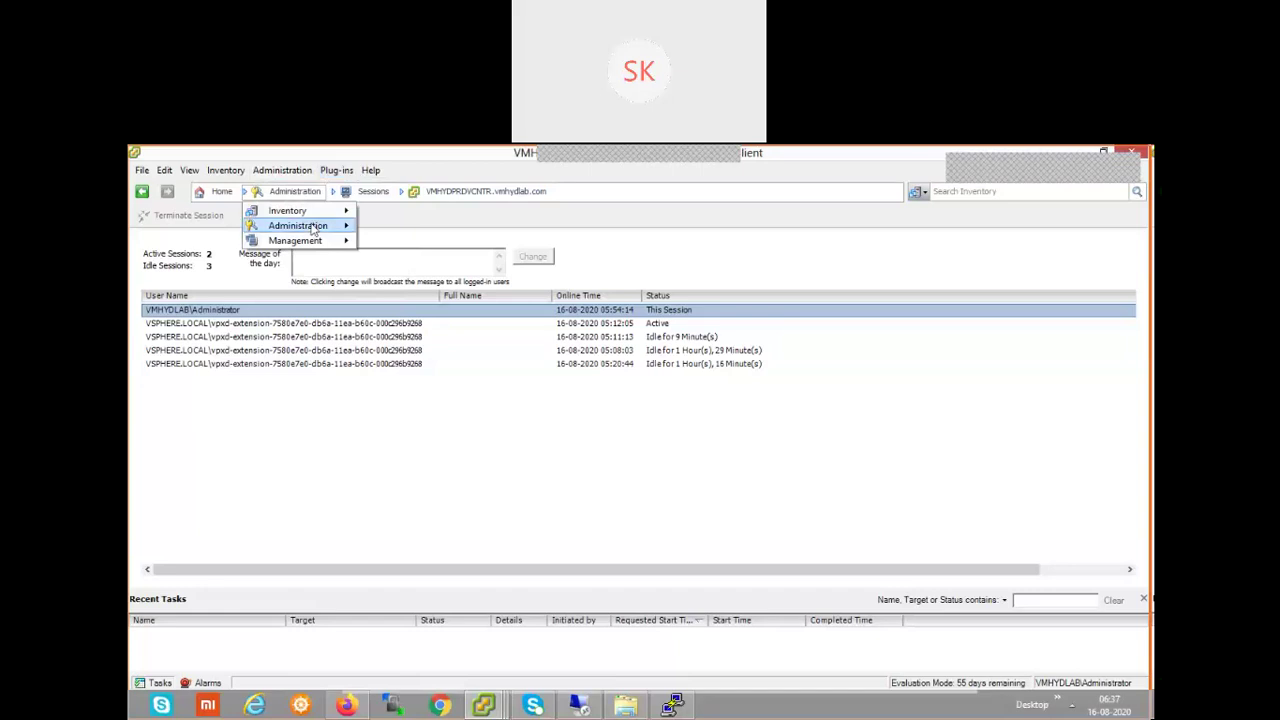
pyautogui.moveTo(312, 229)
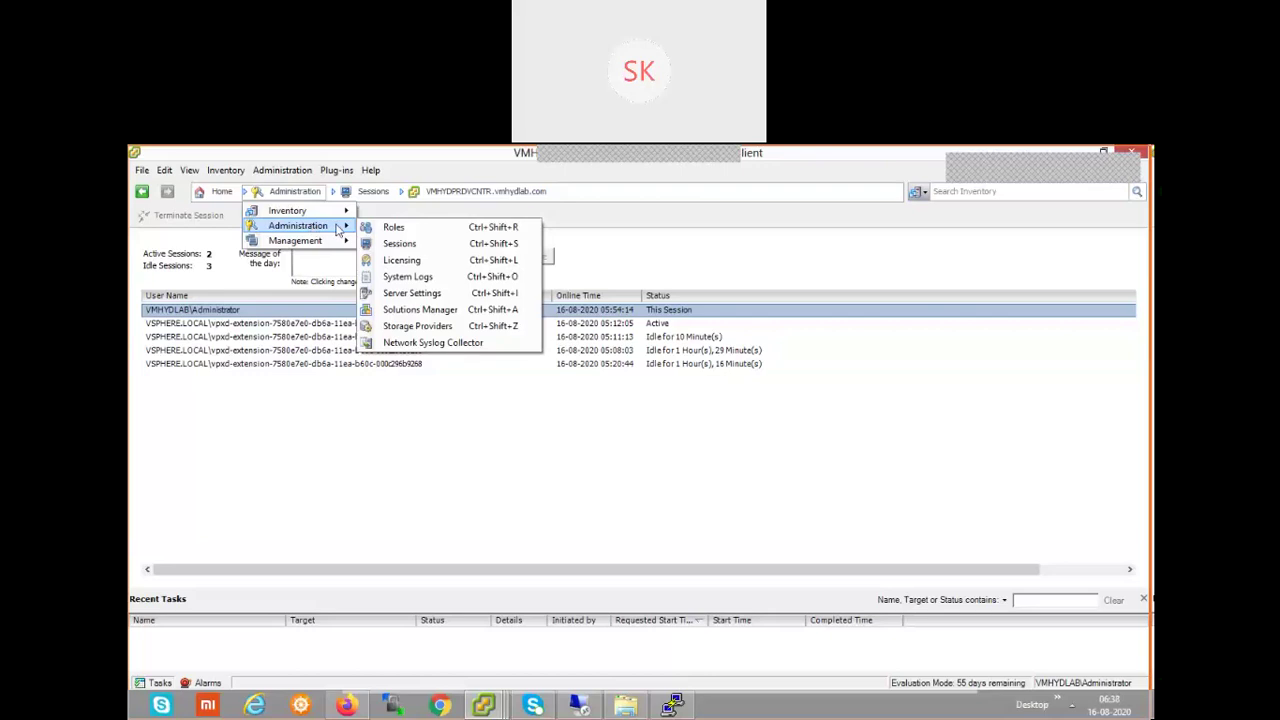
# - Open Roles from the Administration submenu to list the sample user roles
pyautogui.click(392, 227)
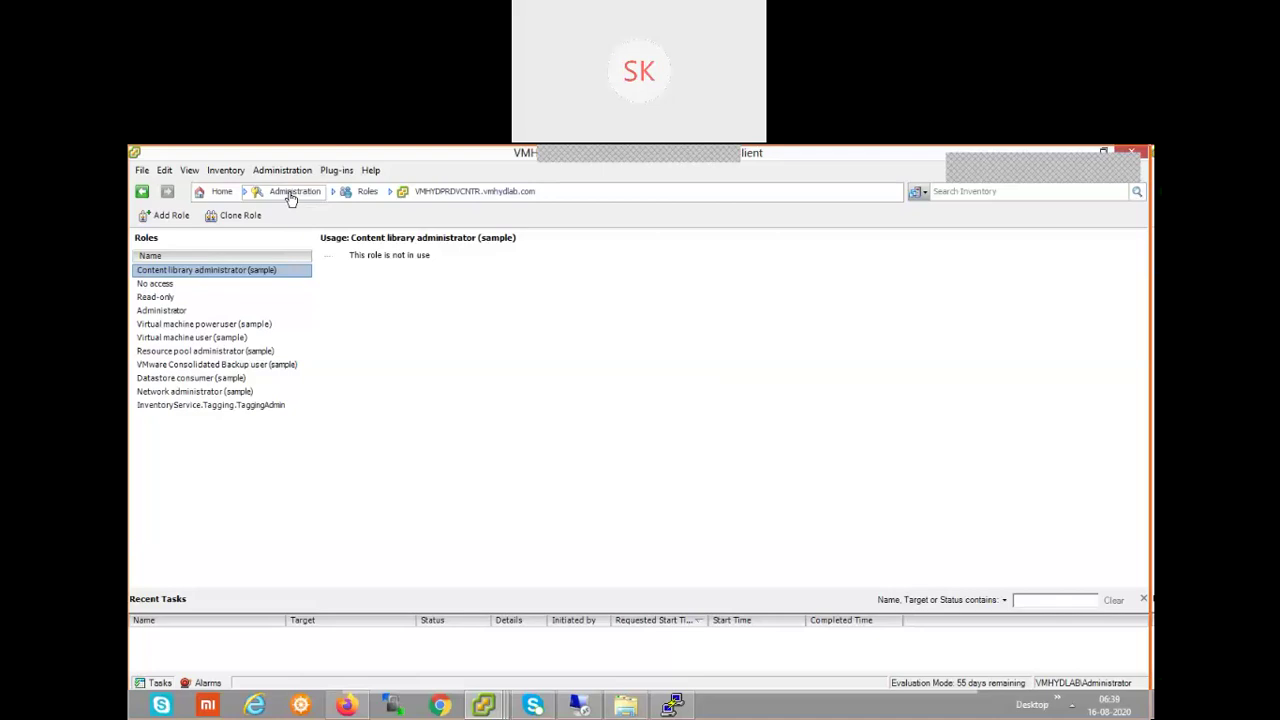
# - Switch to the Hosts and Clusters inventory and select the vCenter VMHYDPRDVCNTR.vmhydlab.com root node
pyautogui.click(291, 197)
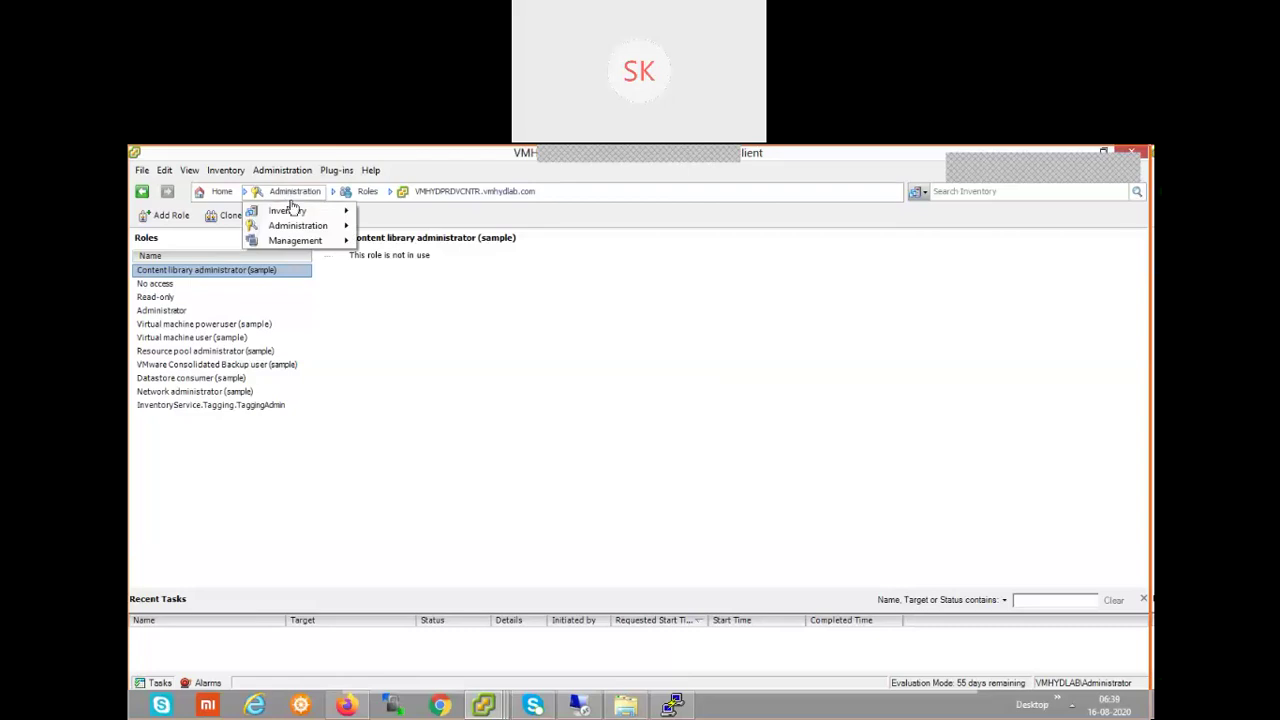
pyautogui.moveTo(300, 212)
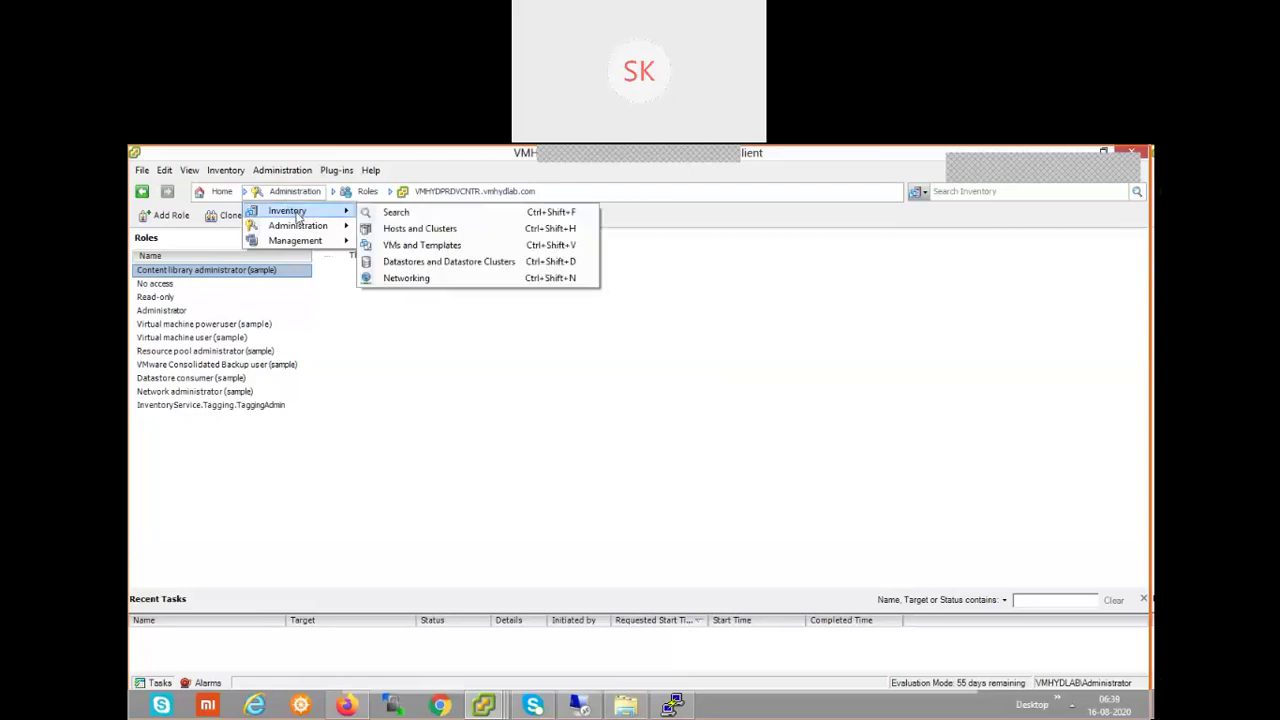
pyautogui.click(445, 230)
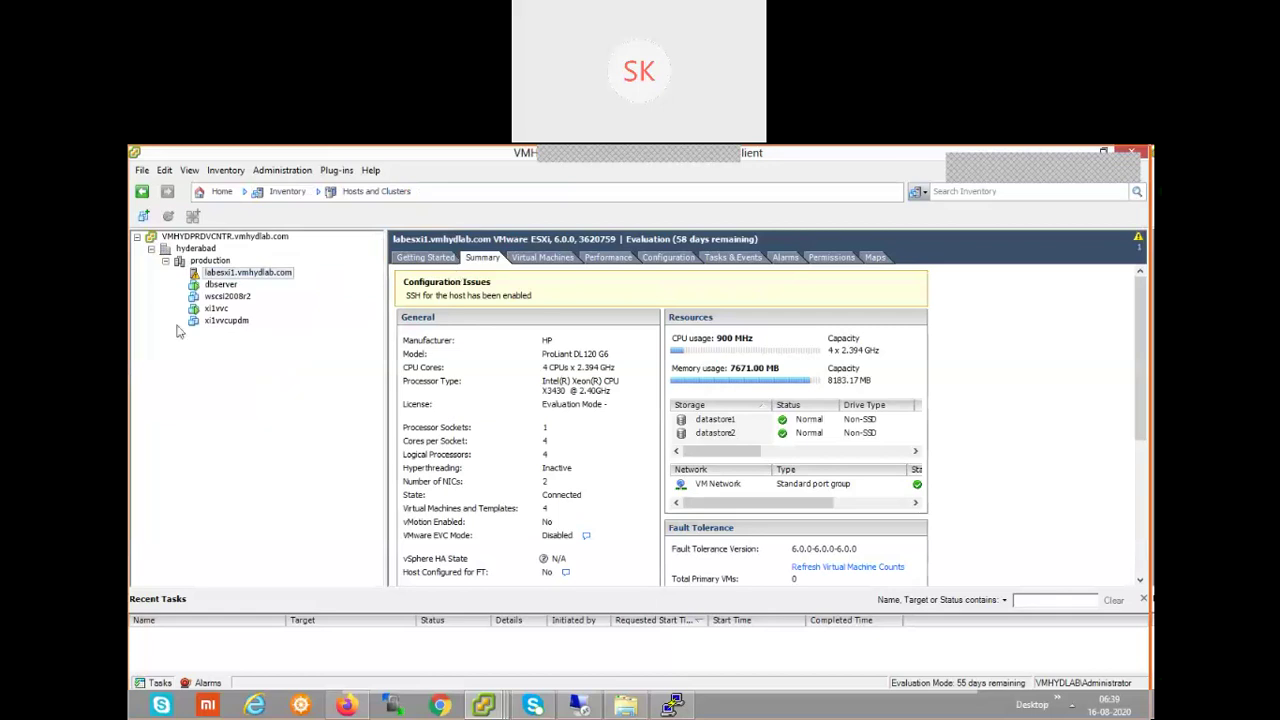
pyautogui.click(205, 238)
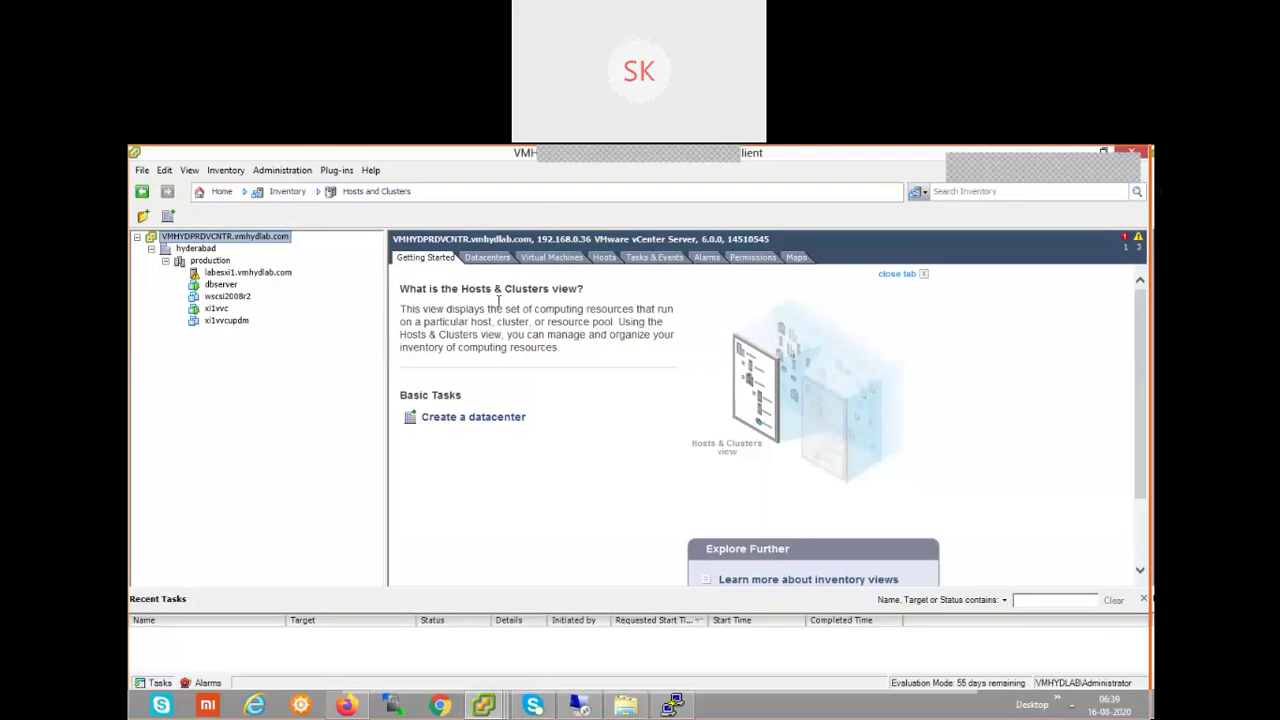
# - Show the vCenter's Datacenters tab, listing hyderabad with 1 host and 4 virtual machines
pyautogui.click(488, 258)
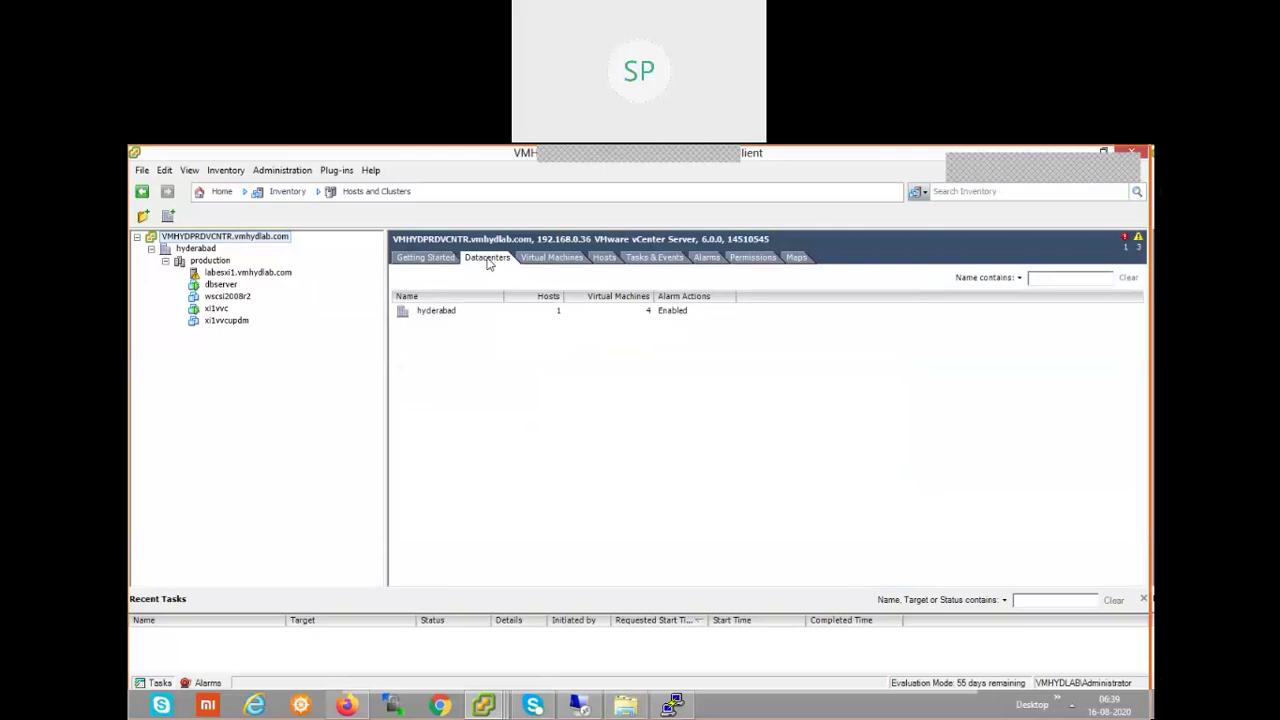
# - Open the Virtual Machines tab to see the four VMs with their power state and host
pyautogui.click(545, 258)
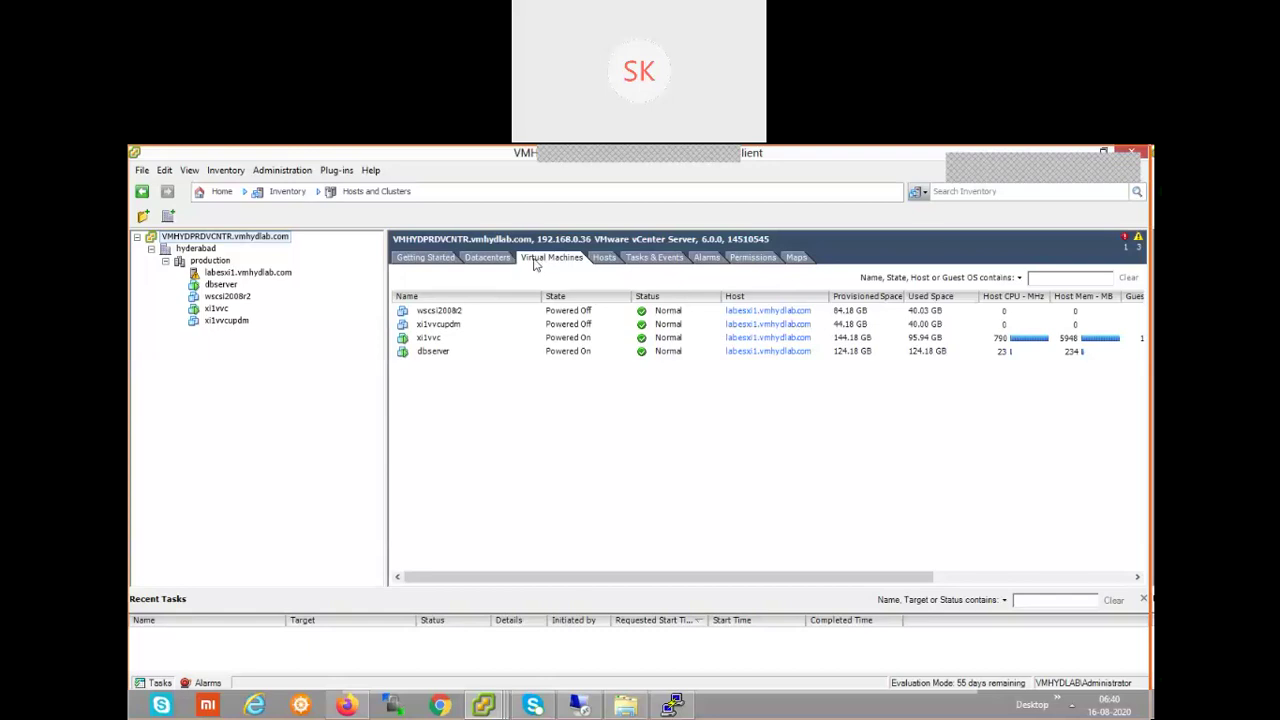
# - Filter the virtual machine list by 'db' so only dbserver remains
pyautogui.click(1066, 280)
pyautogui.write('dbse')
pyautogui.press('BackSpace')
pyautogui.press('BackSpace')
pyautogui.press('Return')
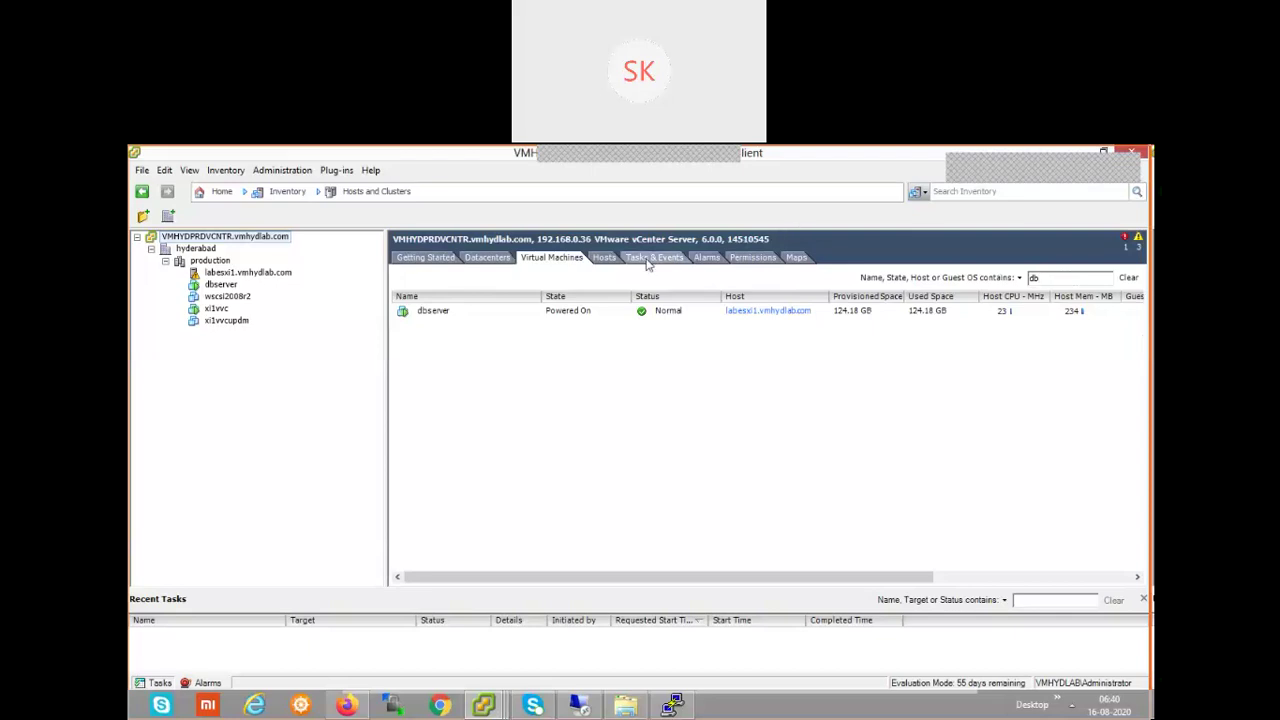
# - Check the Hosts tab, then view the Tasks & Events history with Remove host and snapshot tasks
pyautogui.click(606, 264)
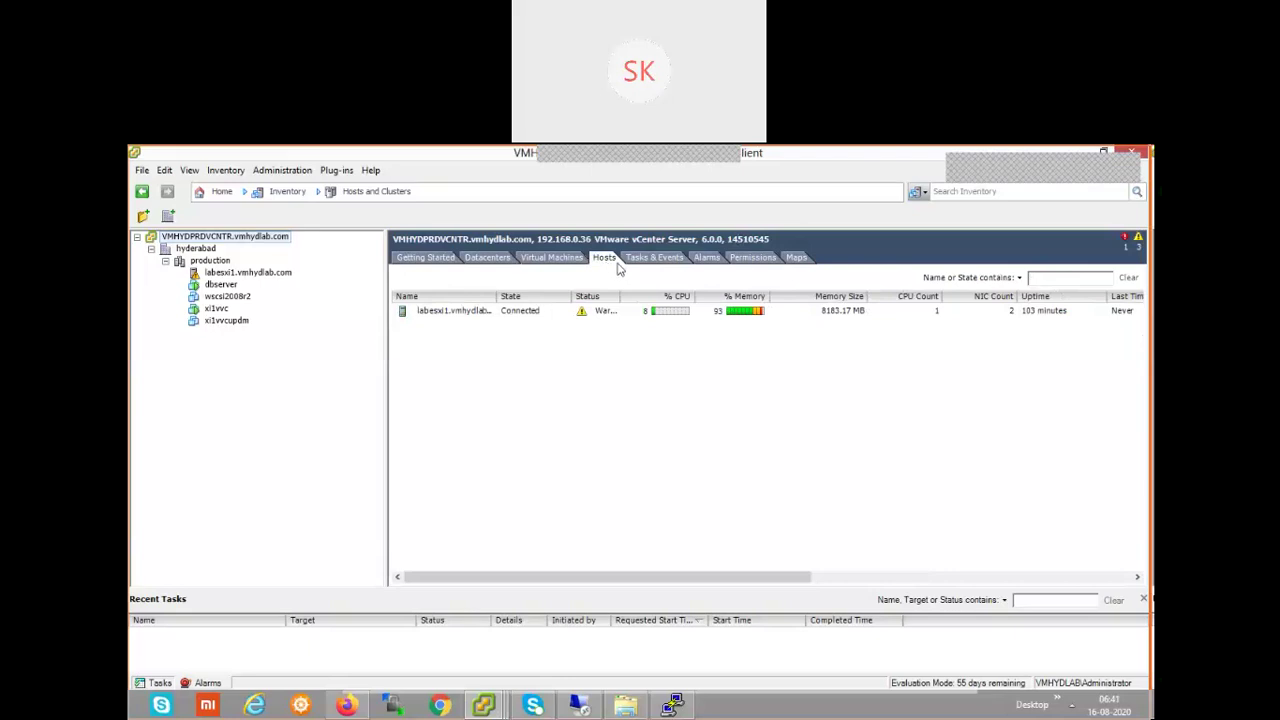
pyautogui.click(646, 258)
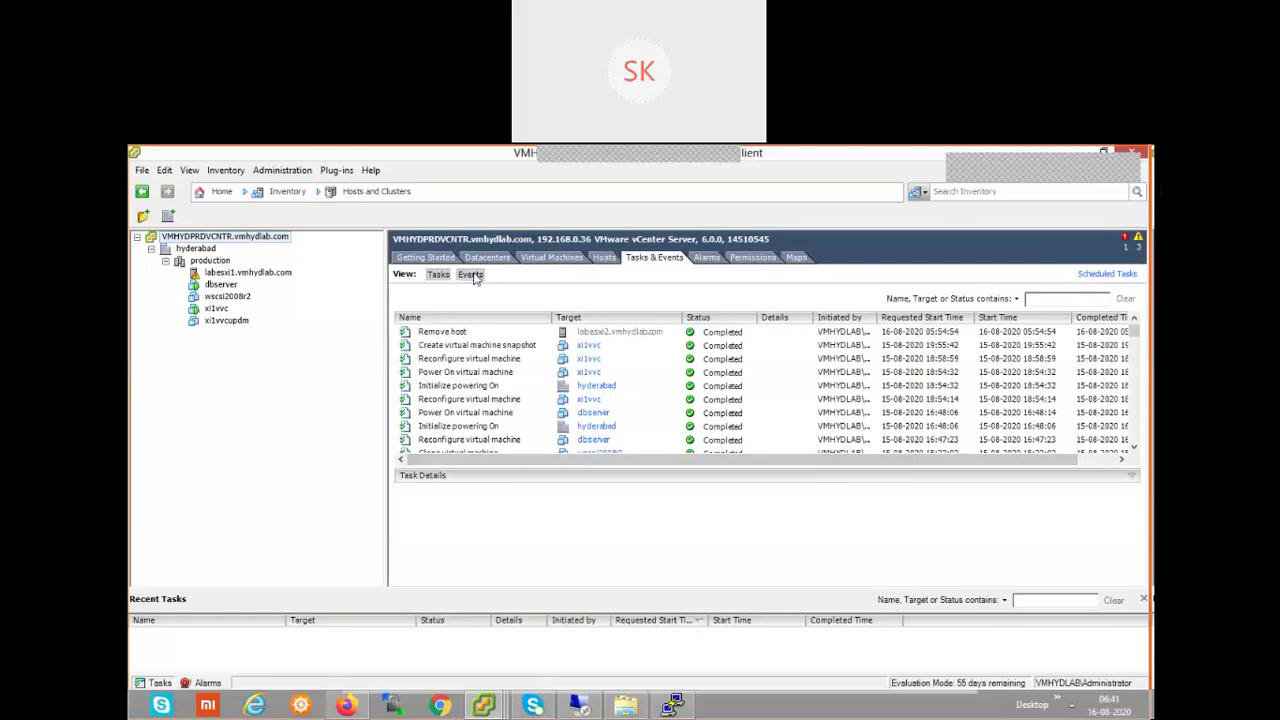
# - Review the Events log, then show the four triggered alarms including Host memory usage
pyautogui.click(471, 275)
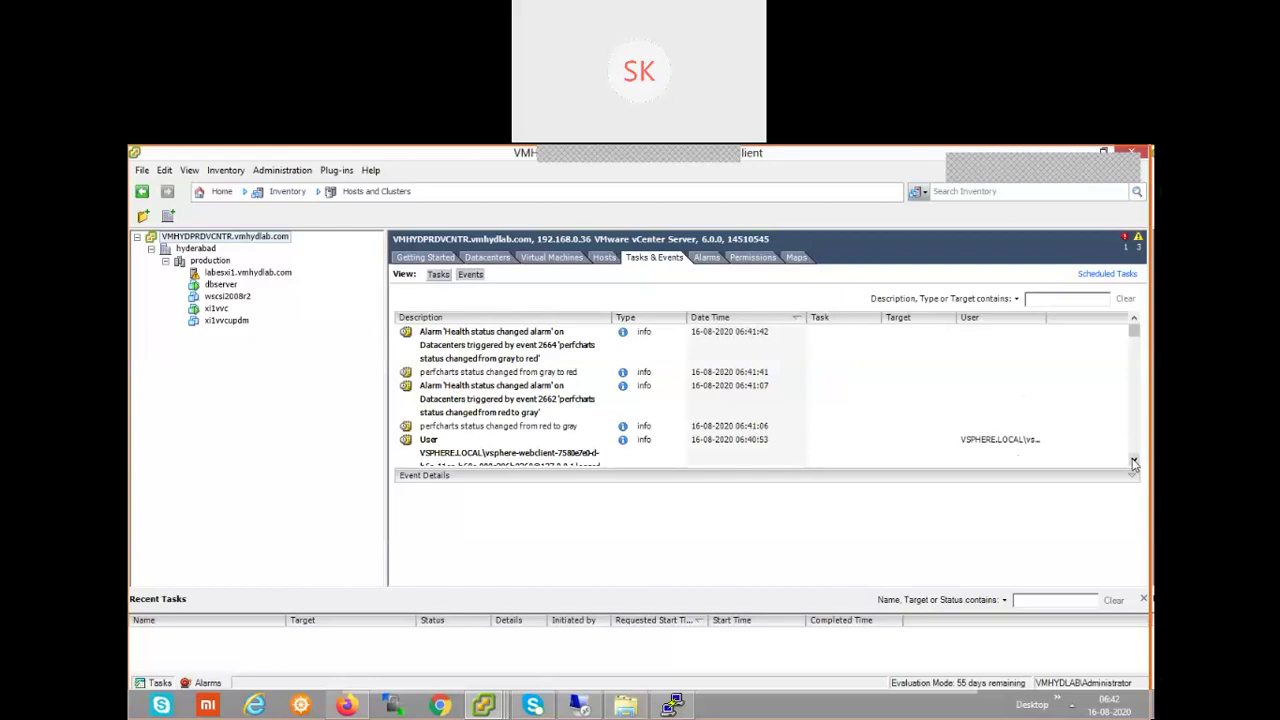
pyautogui.click(703, 258)
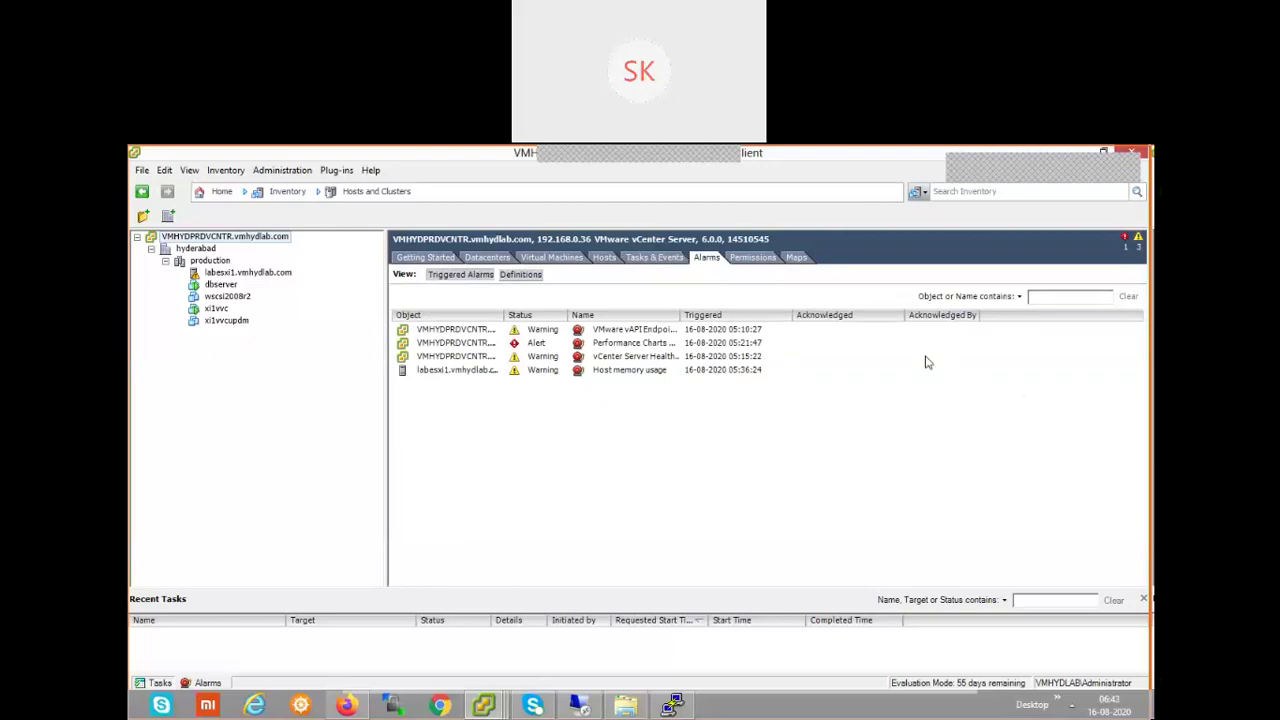
# - Show the Permissions tab listing six users and groups with the Administrator role
pyautogui.click(753, 262)
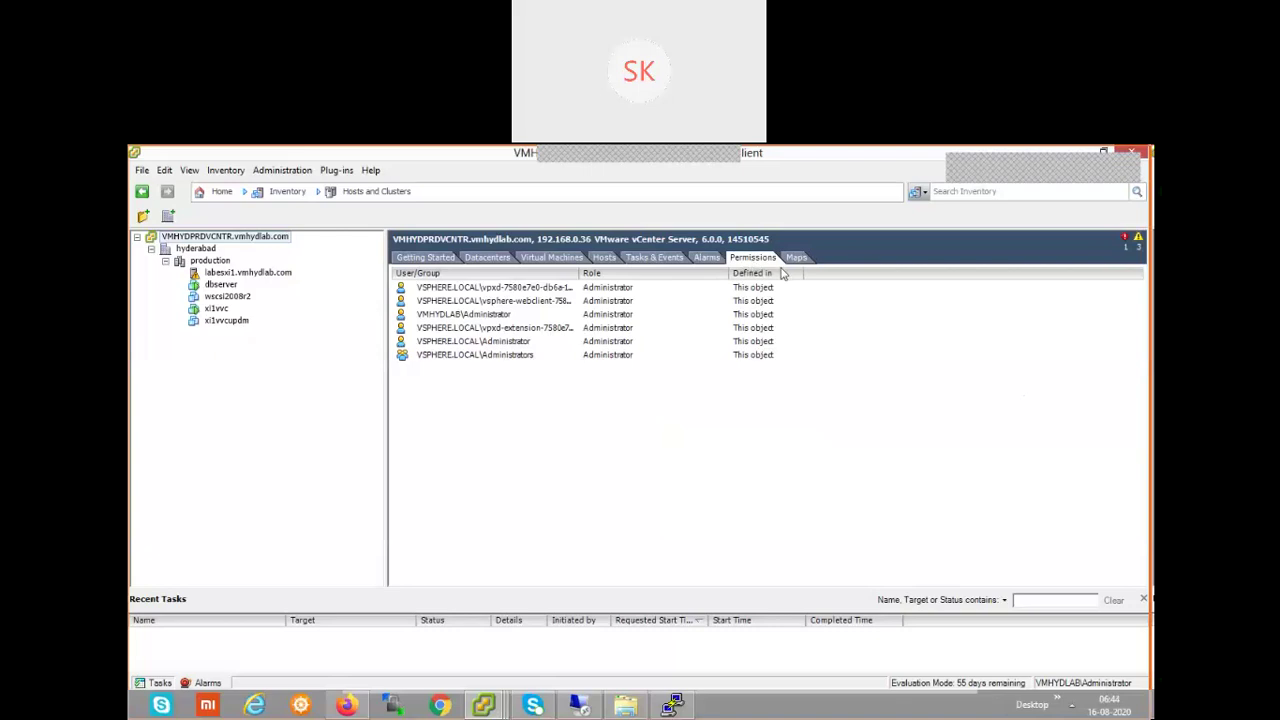
# - Display the Maps tab's Virtual Machine Resources diagram linking host, VMs, datastores and VM Network
pyautogui.click(792, 258)
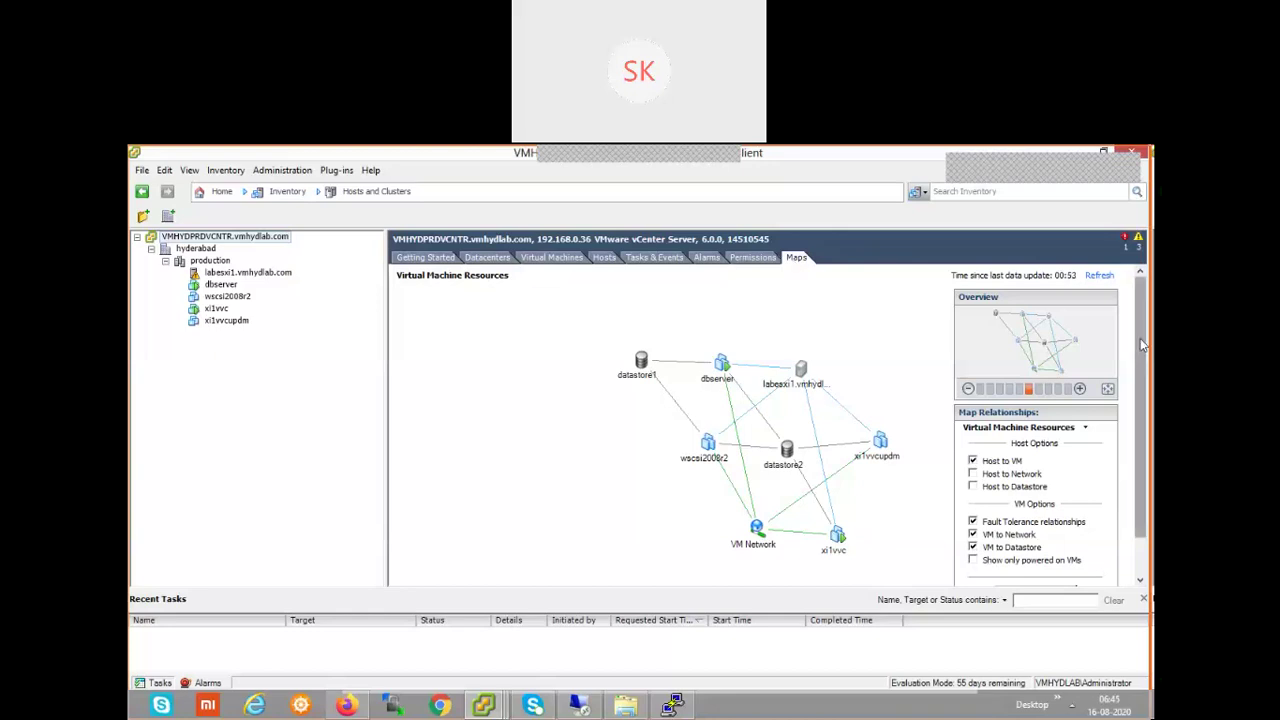
# - Scroll the map slightly, then return to the Datacenters tab listing hyderabad
pyautogui.moveTo(1140, 338); pyautogui.dragTo(1145, 362)
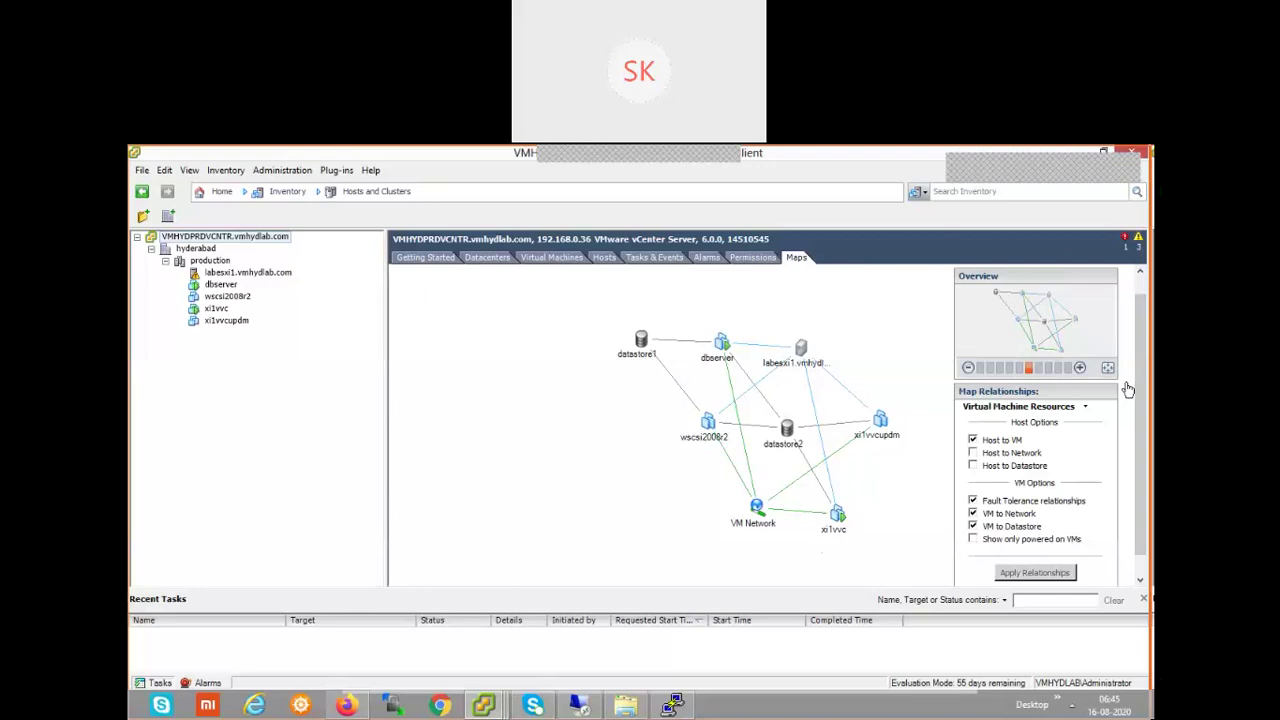
pyautogui.click(503, 258)
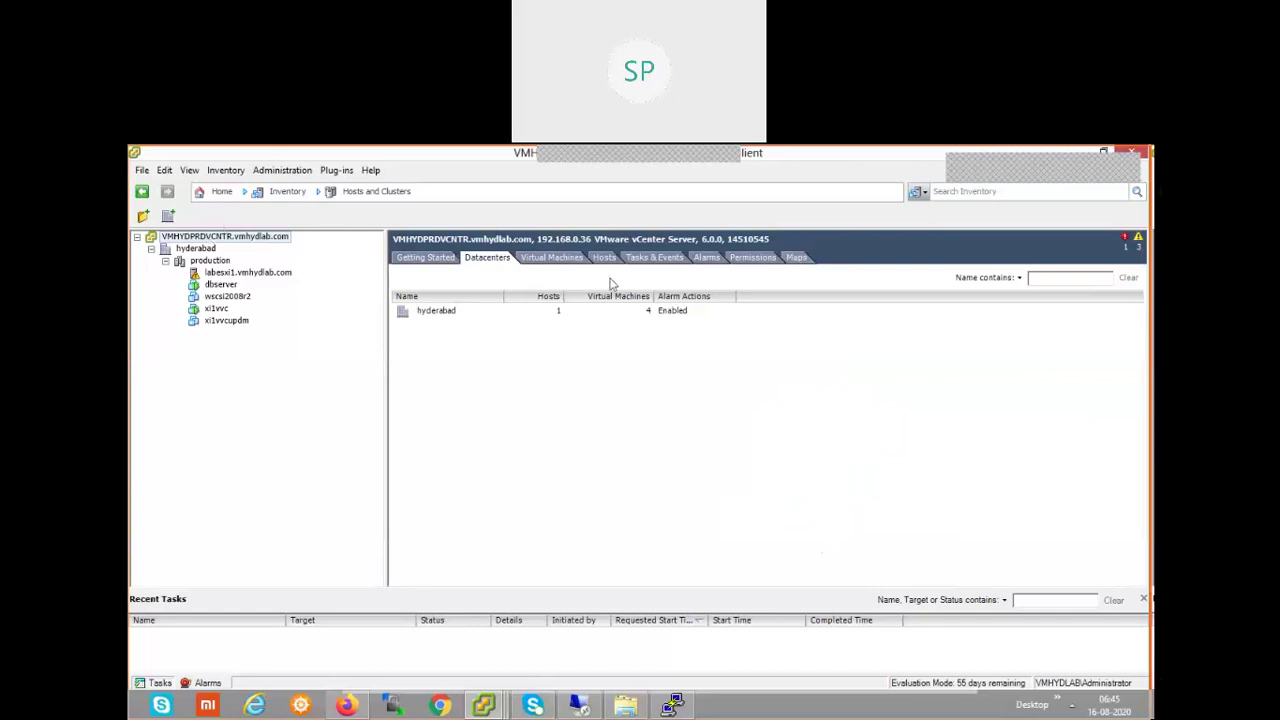
# - Select the hyderabad datacenter under the vCenter and open its Summary tab with resource counts
pyautogui.click(209, 237)
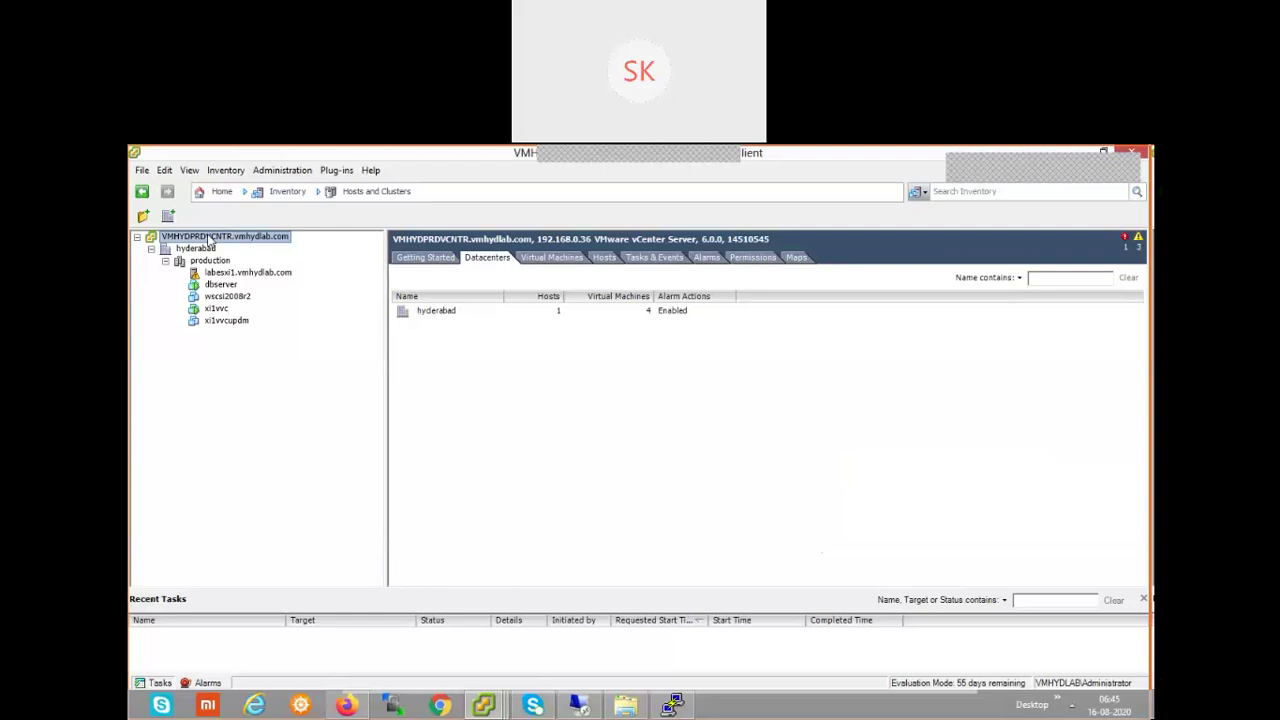
pyautogui.click(207, 249)
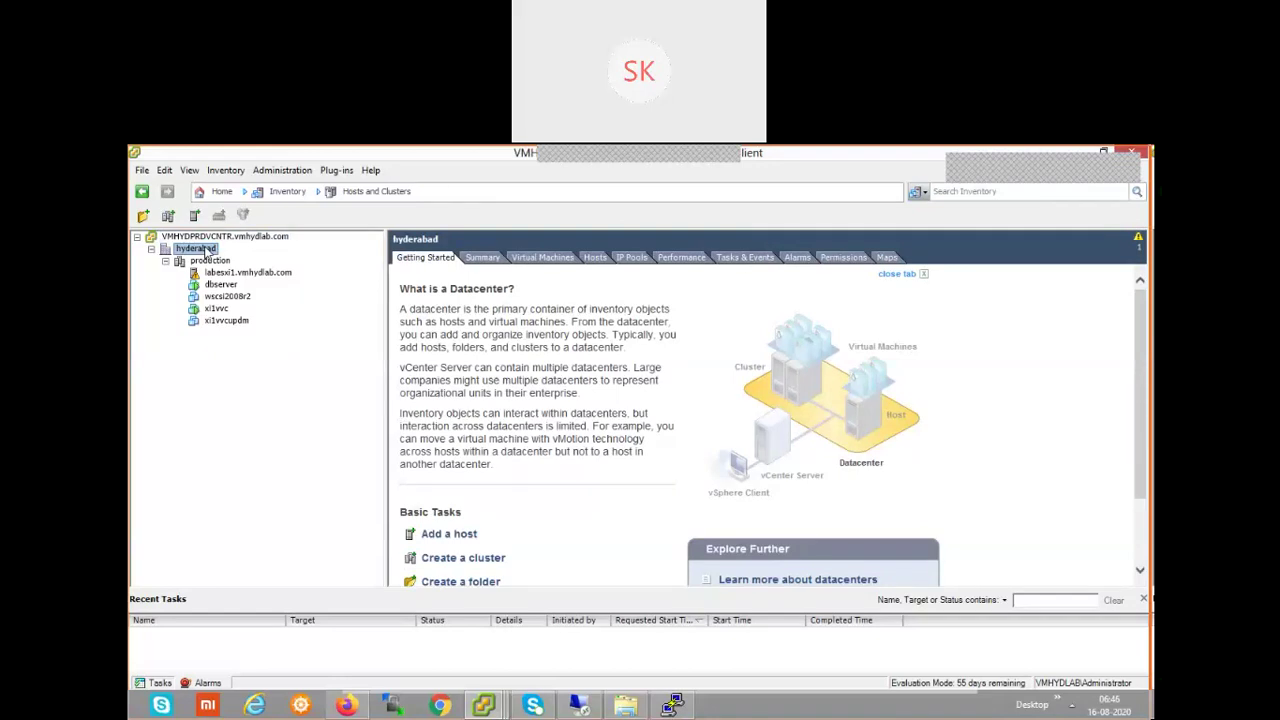
pyautogui.click(482, 258)
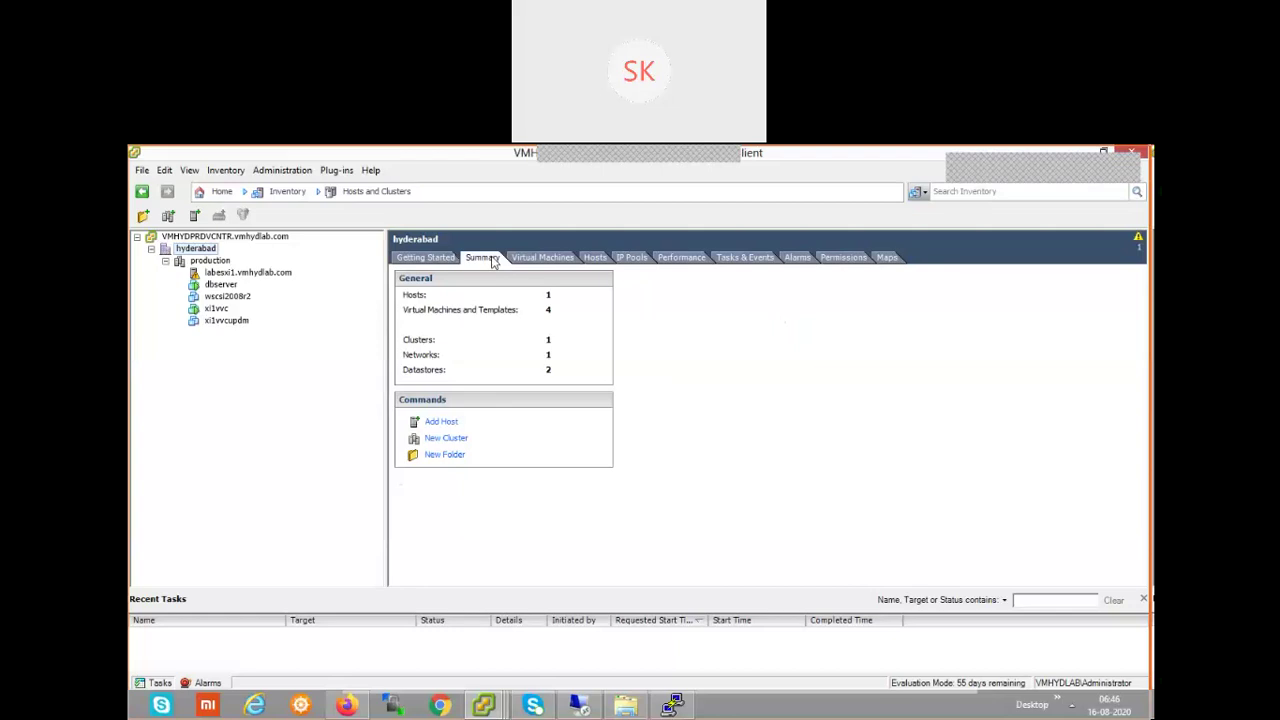
# - Show hyderabad's Virtual Machines tab listing its four VMs with power states and storage
pyautogui.click(557, 259)
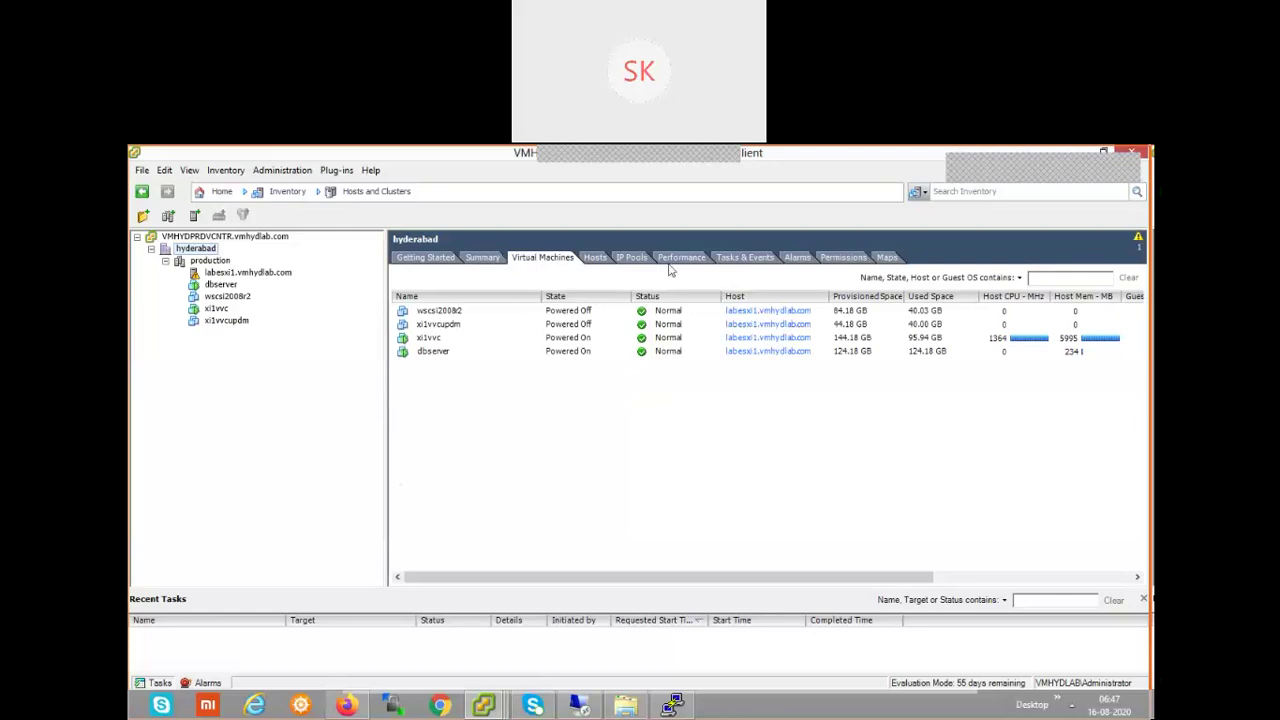
# - Check hyderabad's IP pools, then view its past-day chart of virtual machine operations
pyautogui.click(633, 259)
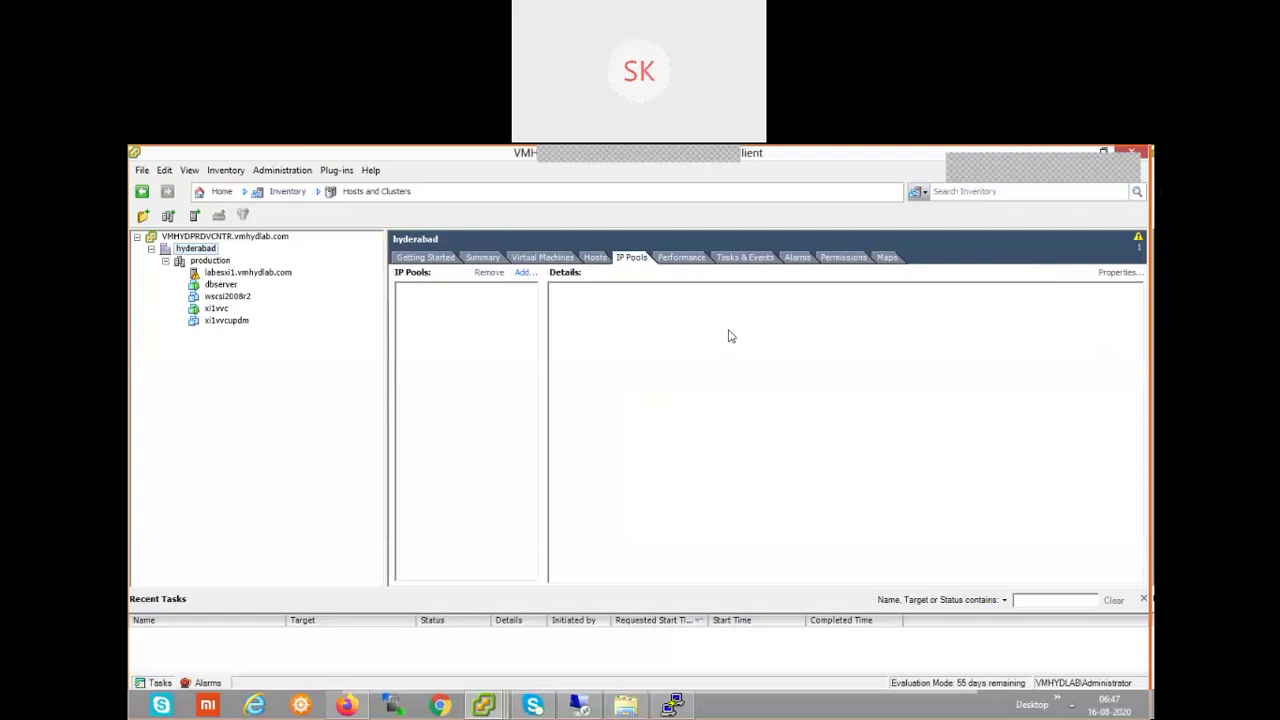
pyautogui.click(688, 262)
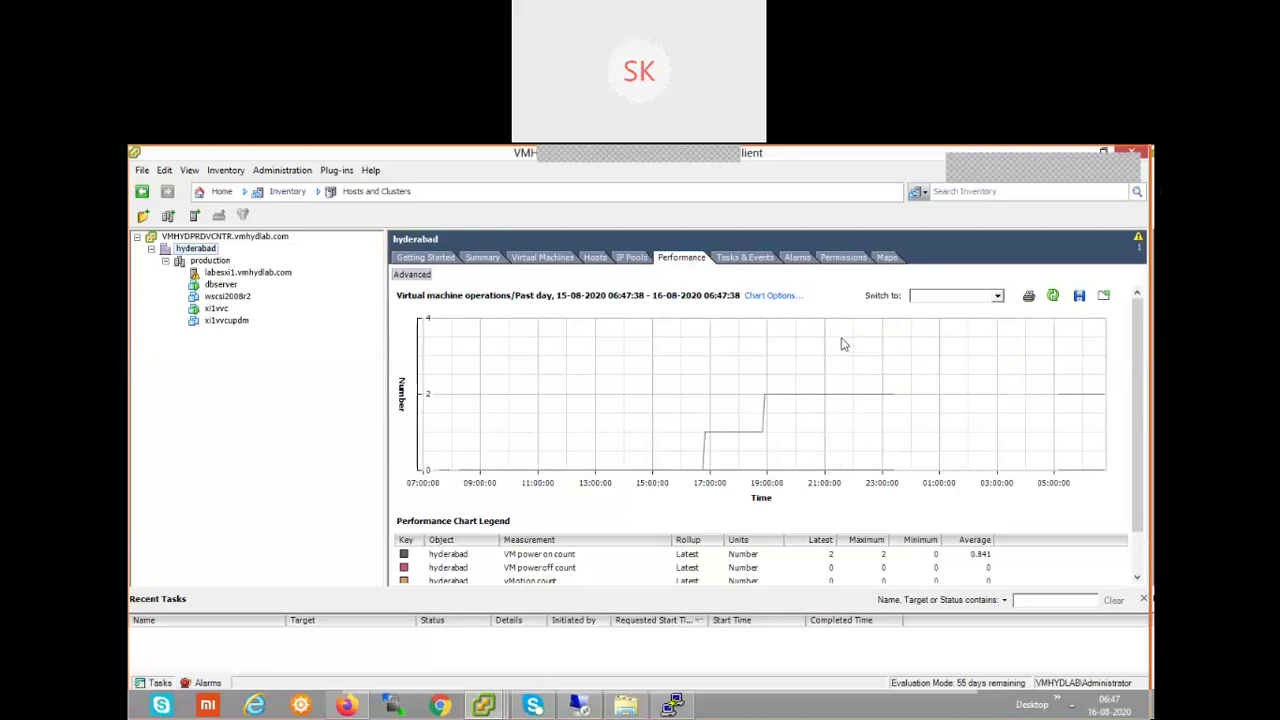
# - Open hyderabad's Tasks & Events list showing completed tasks like Remove host and Power On
pyautogui.moveTo(842, 344)
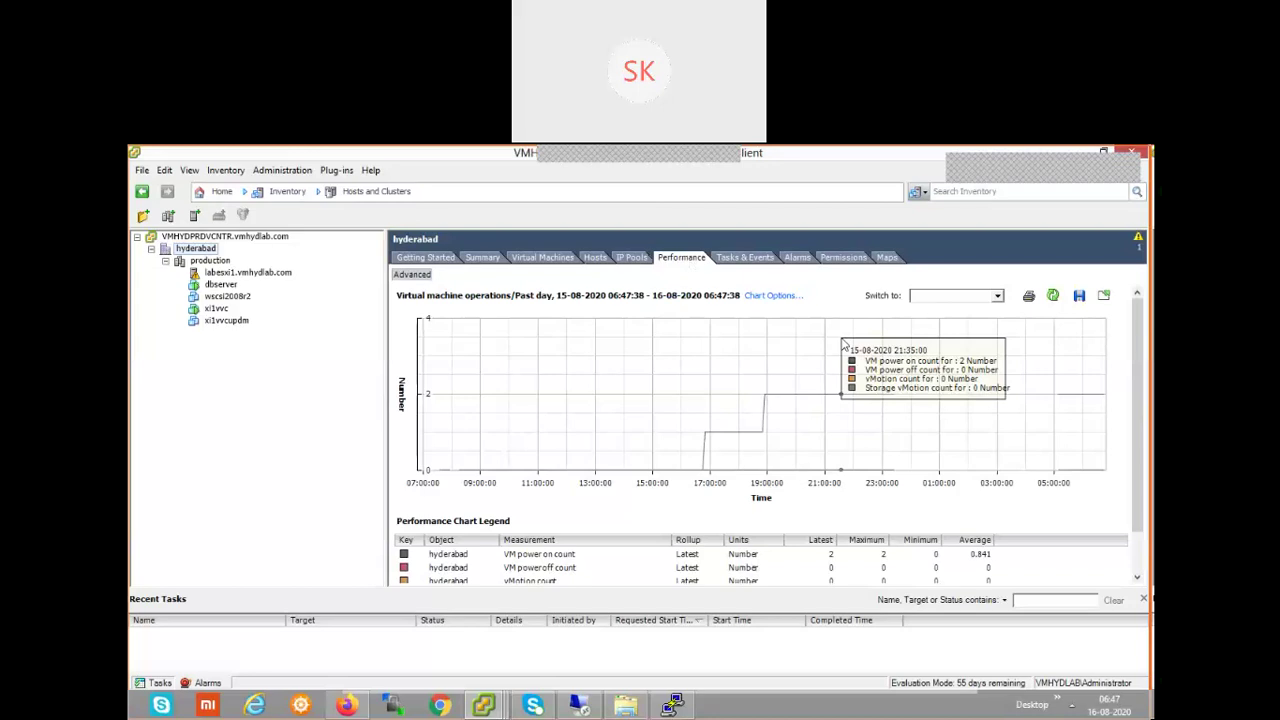
pyautogui.click(759, 260)
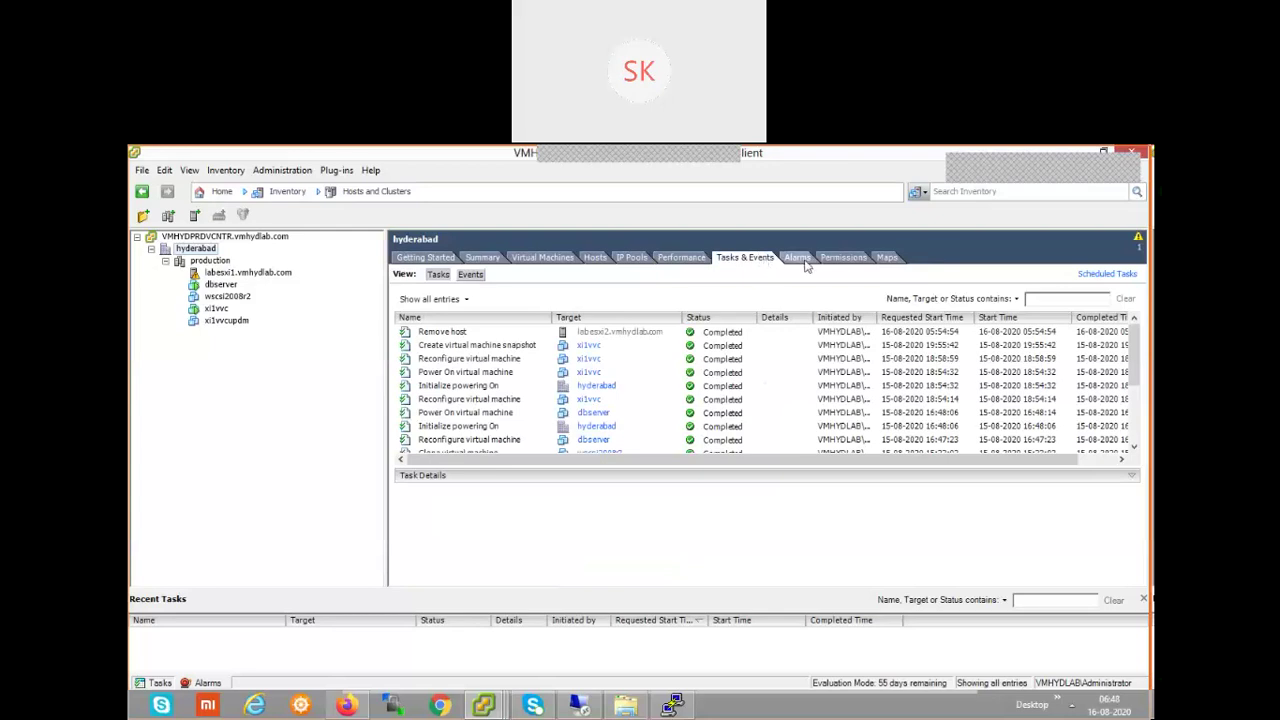
# - Review hyderabad's alarms and permissions, then select the production cluster for its Getting Started page
pyautogui.click(798, 259)
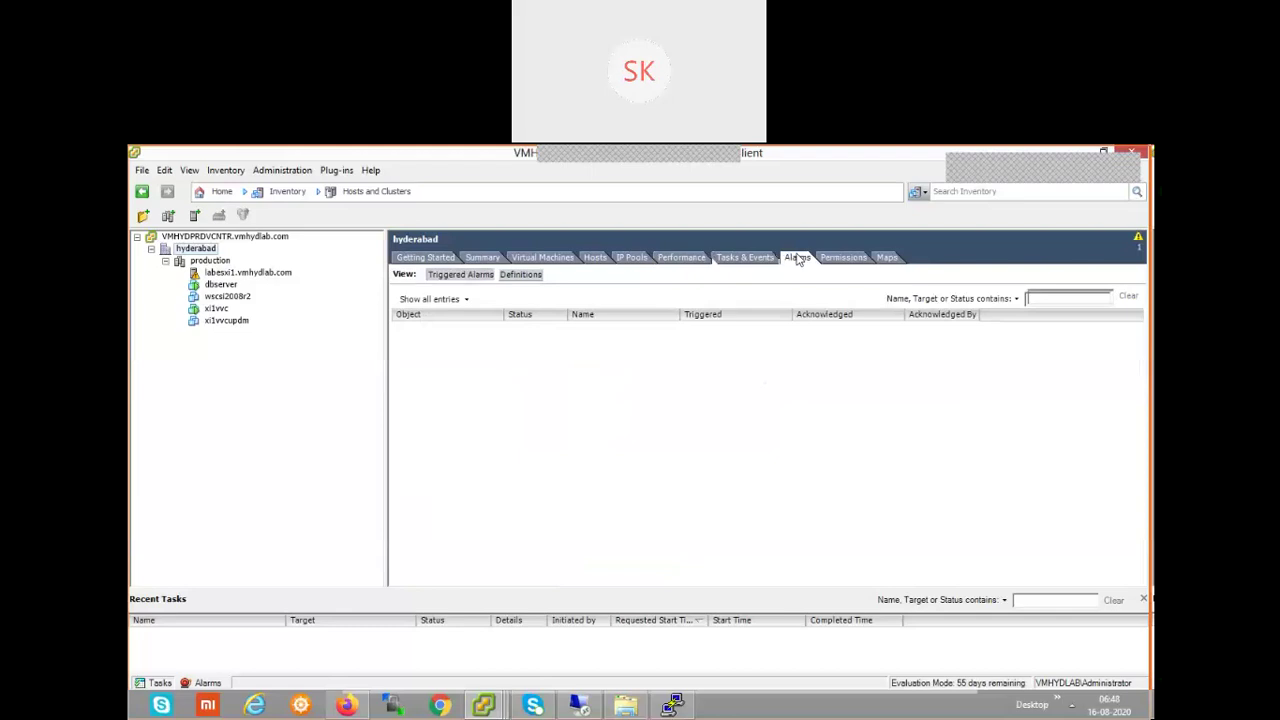
pyautogui.click(843, 259)
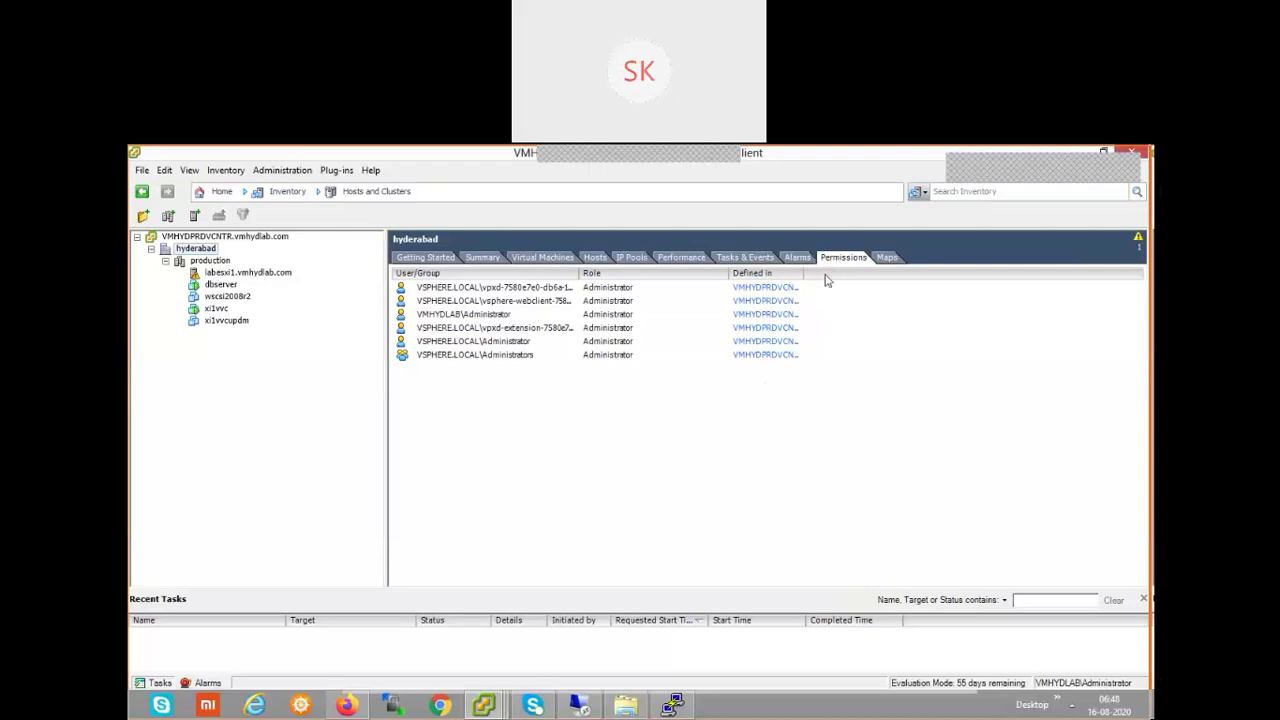
pyautogui.click(229, 263)
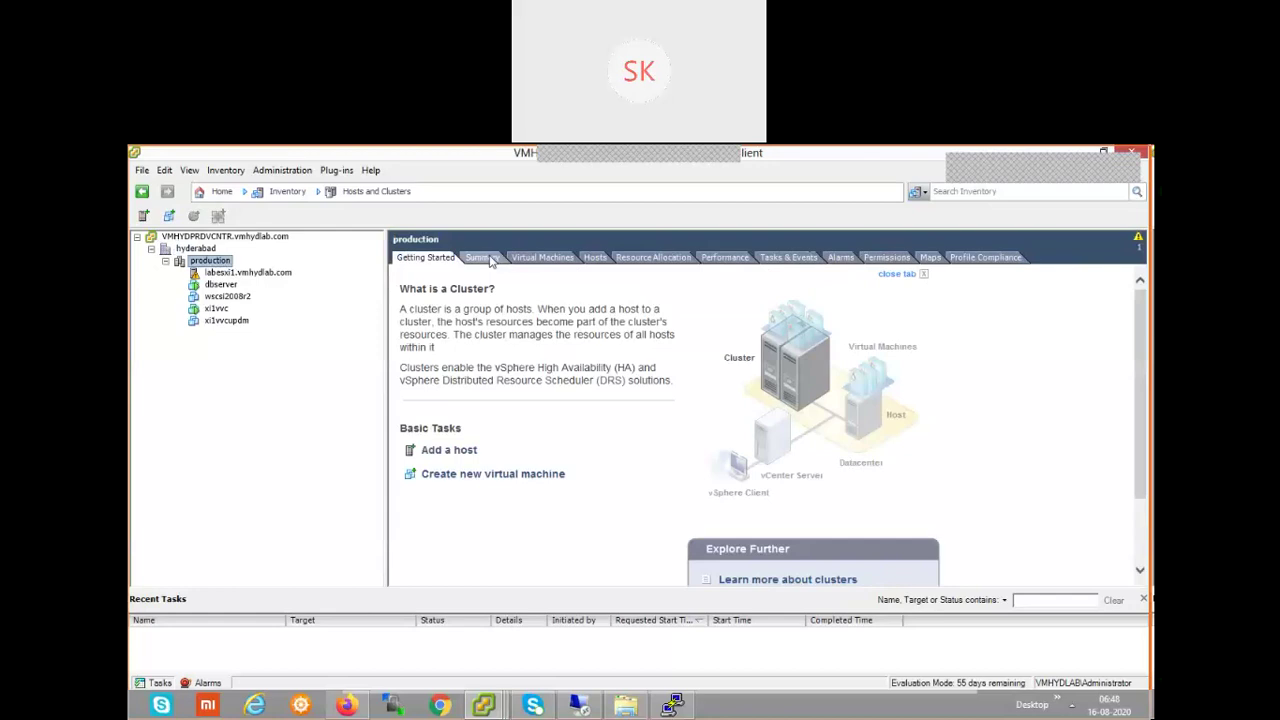
# - Open the production cluster's Profile Compliance tab, showing no host profile and Unknown compliance
pyautogui.click(1005, 262)
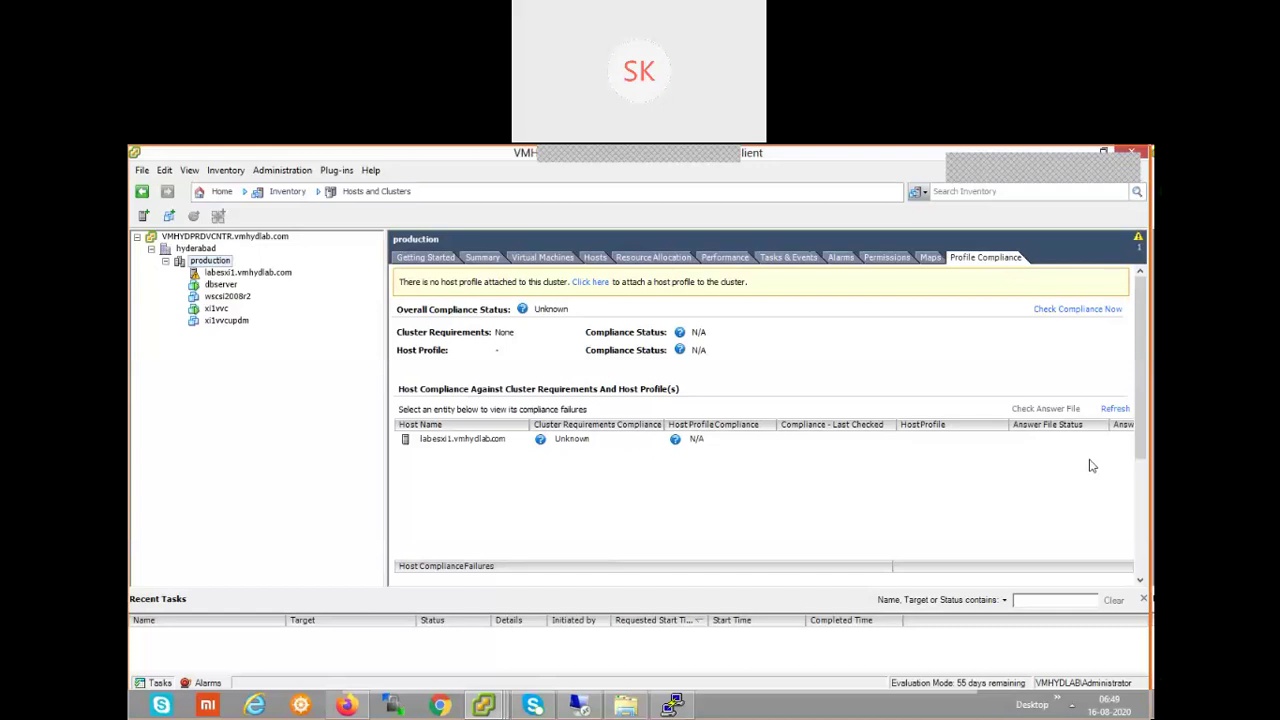
# - Open the production cluster's Resource Allocation tab: 7469 MHz CPU and 4706 MB memory
pyautogui.click(670, 265)
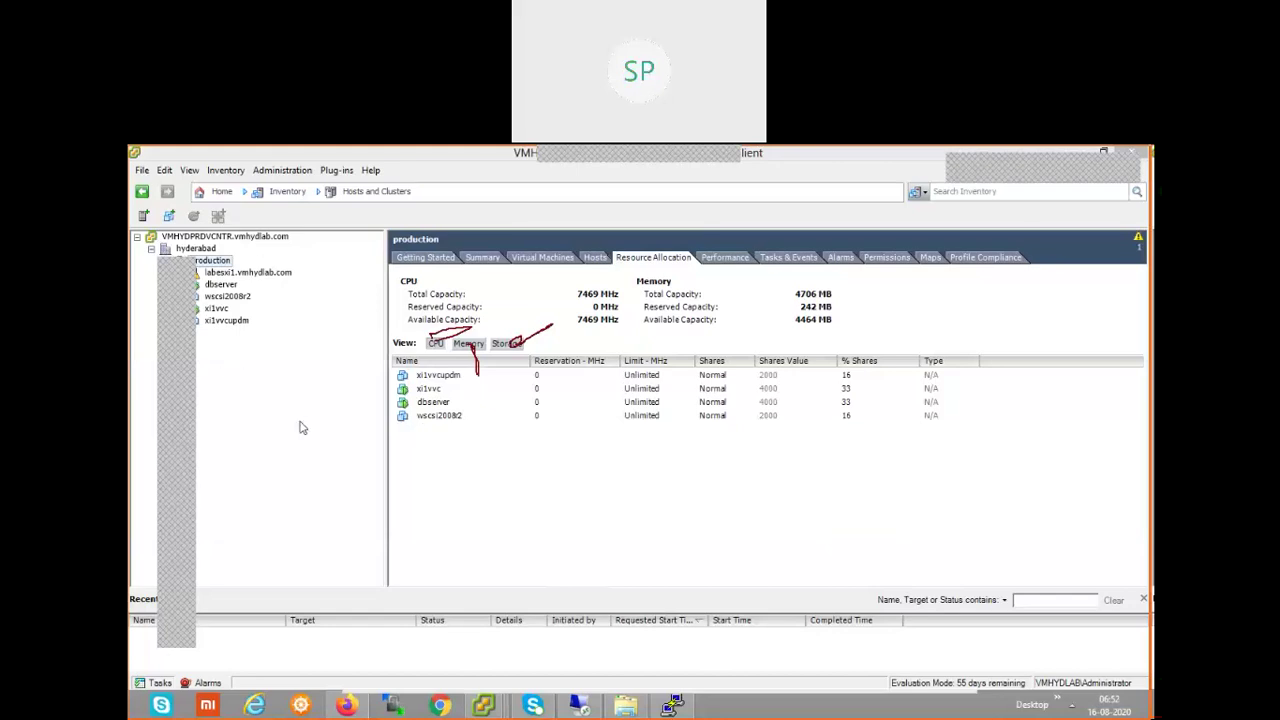
# - Go to the vCenter root, then select host labesxi1.vmhydlab.com to see its Summary
pyautogui.press('Escape')
pyautogui.click(266, 236)
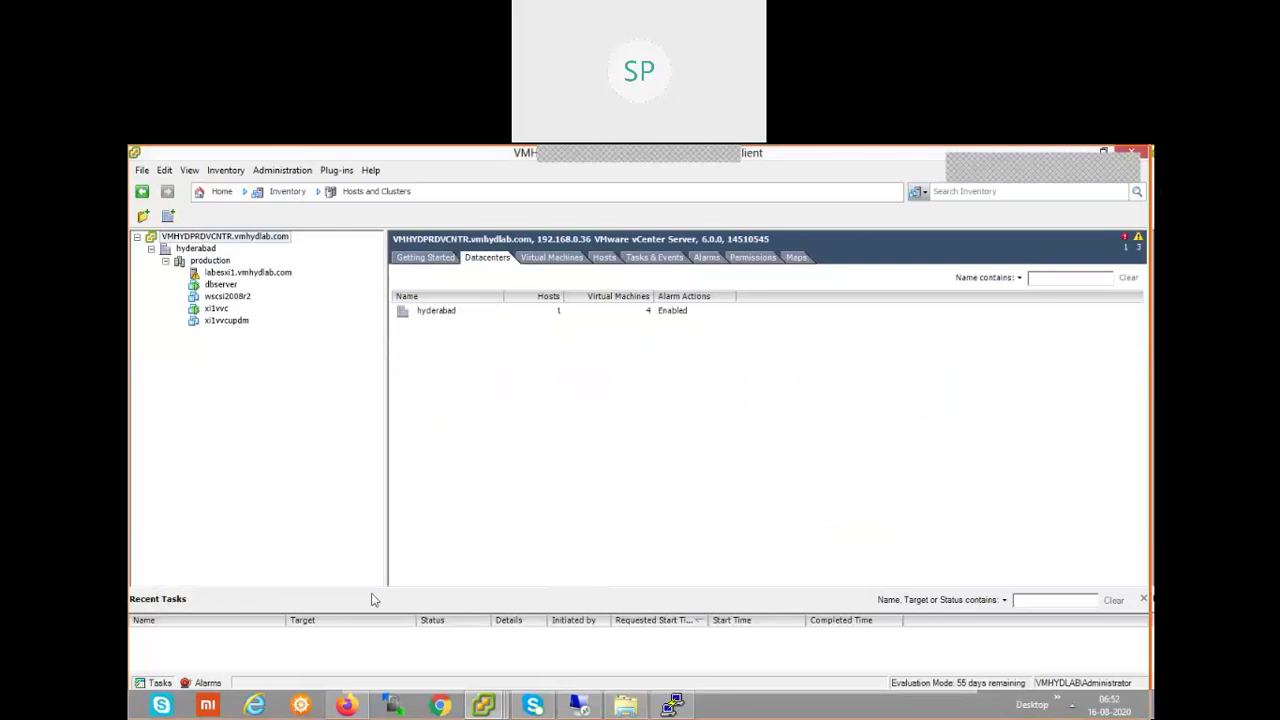
pyautogui.click(497, 710)
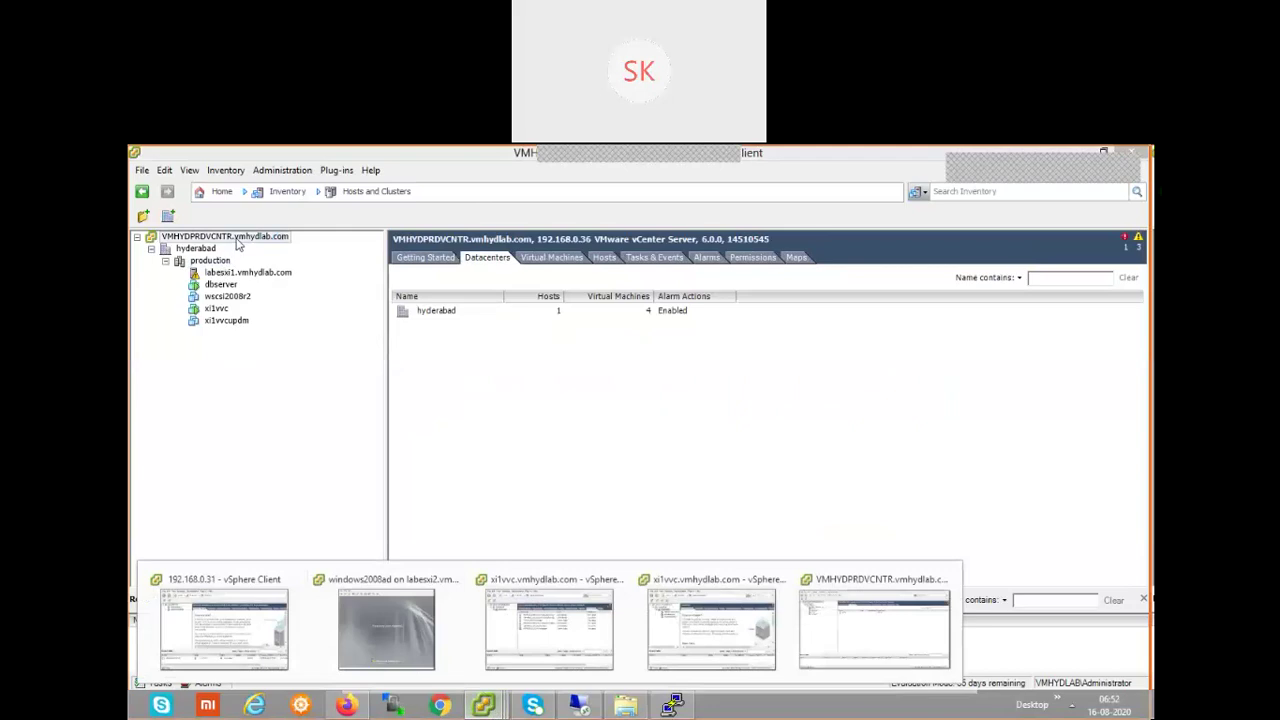
pyautogui.click(250, 273)
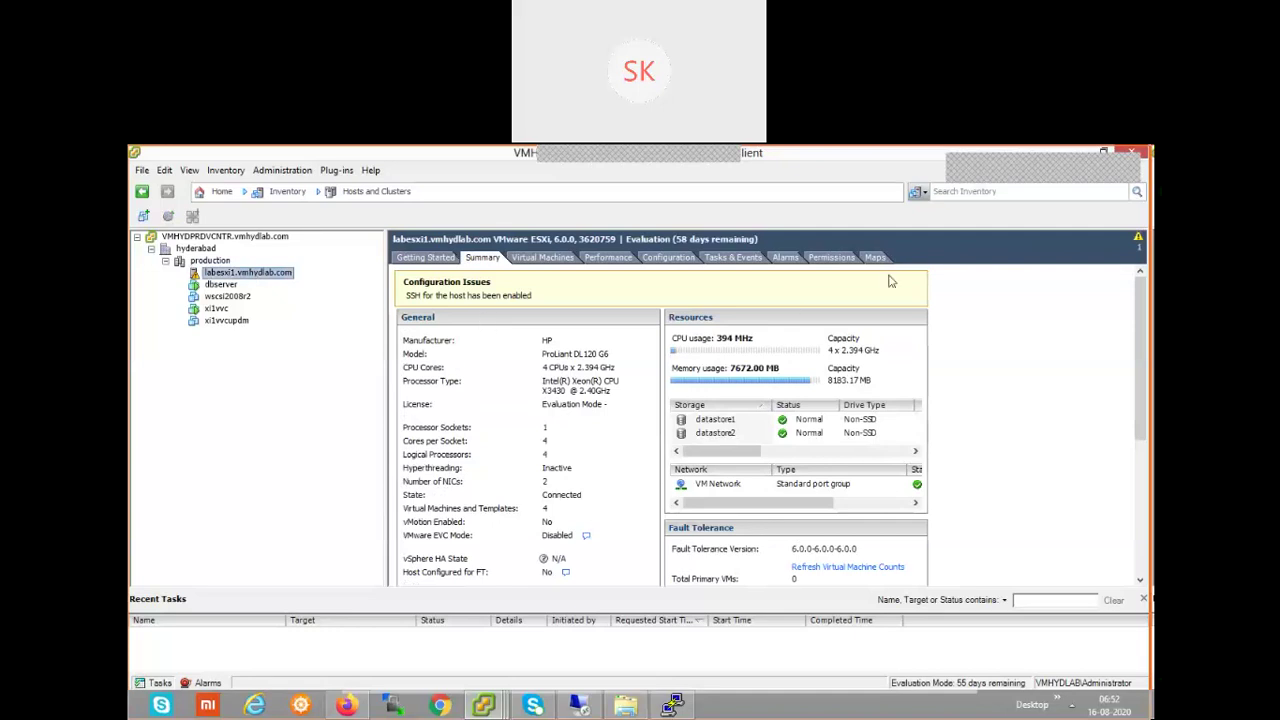
# - Open labesxi1.vmhydlab.com's Configuration tab showing Intel Xeon X3430 processor and HP ProLiant DL120 G6 details
pyautogui.click(680, 258)
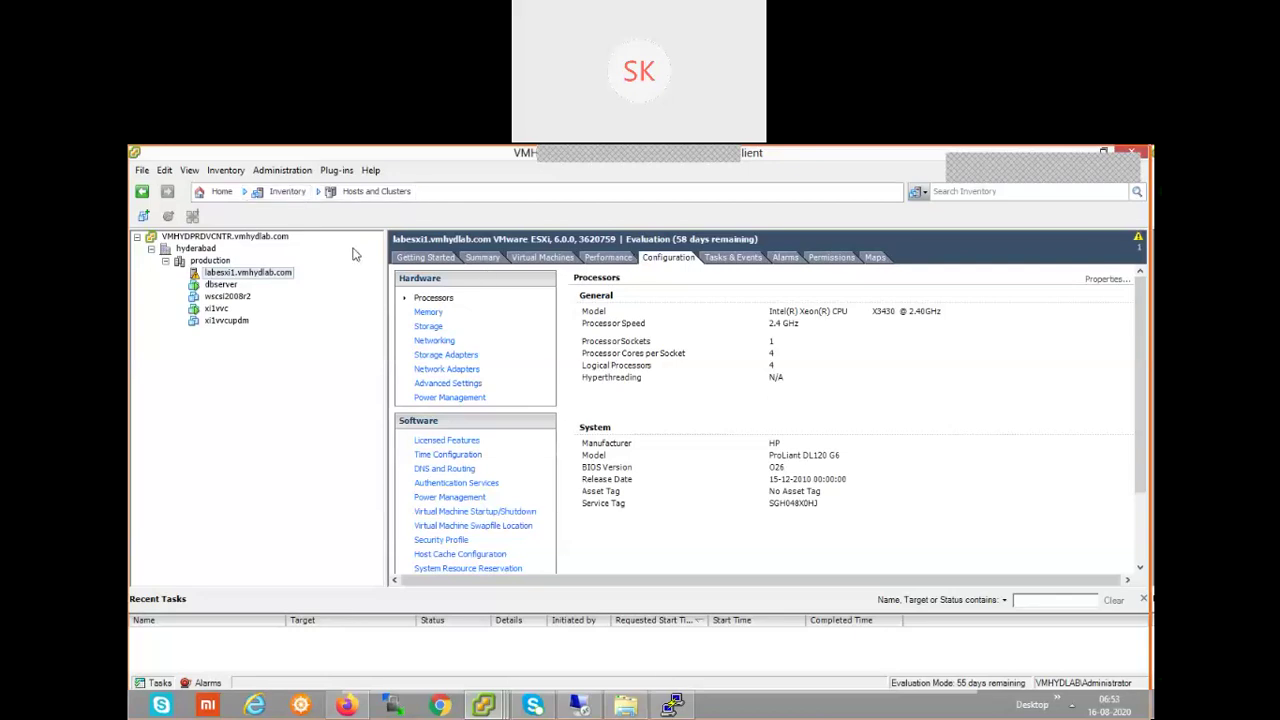
# - Browse the Inventory menu's views, then dismiss it to return to the host configuration
pyautogui.click(286, 198)
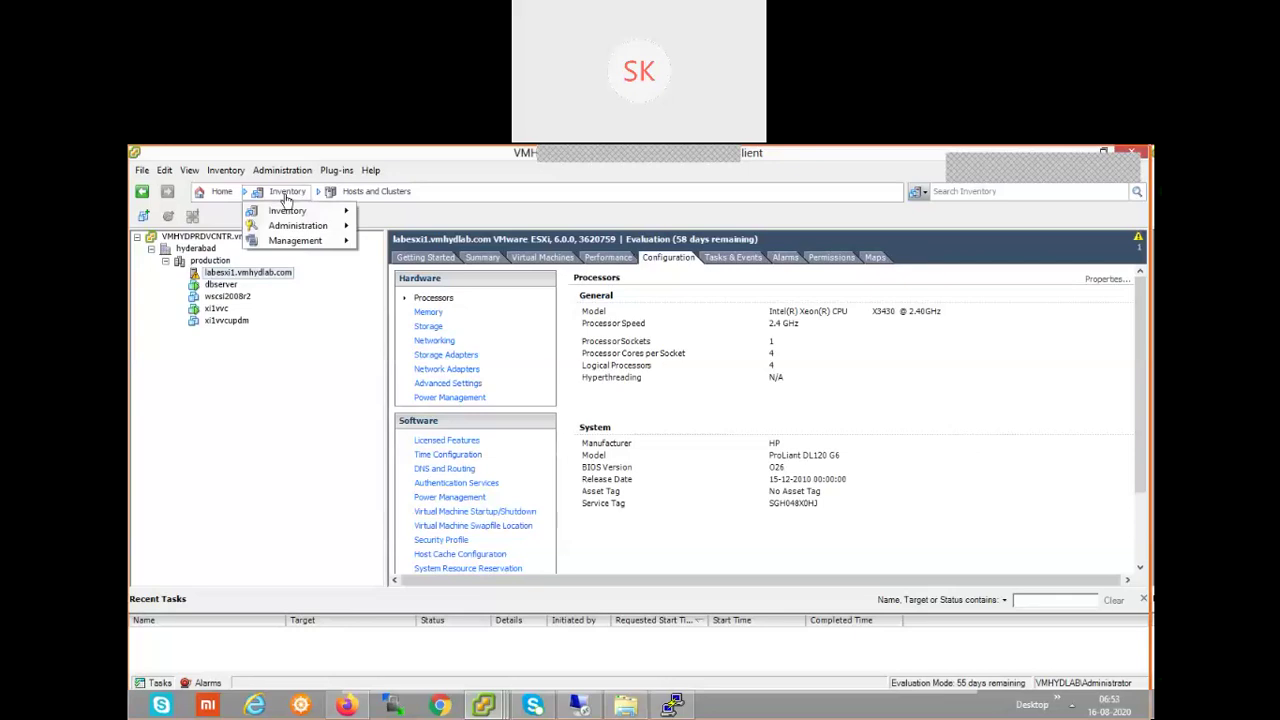
pyautogui.moveTo(293, 216)
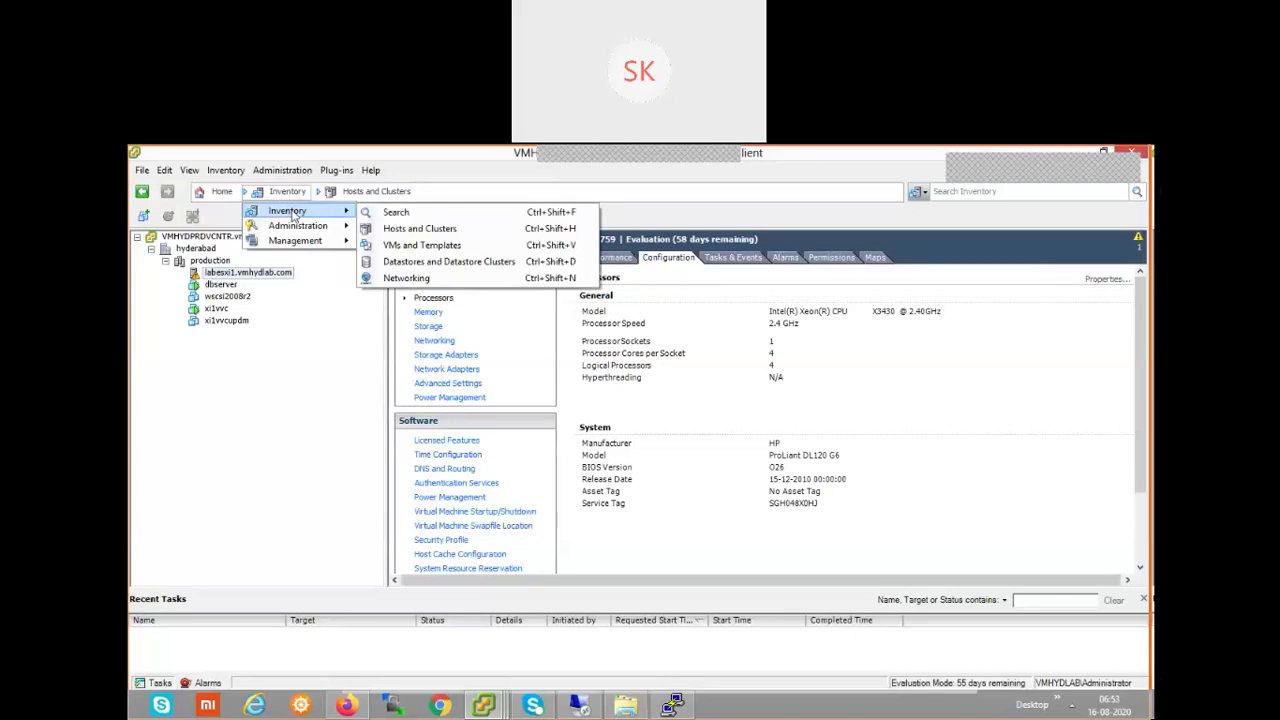
pyautogui.moveTo(298, 241)
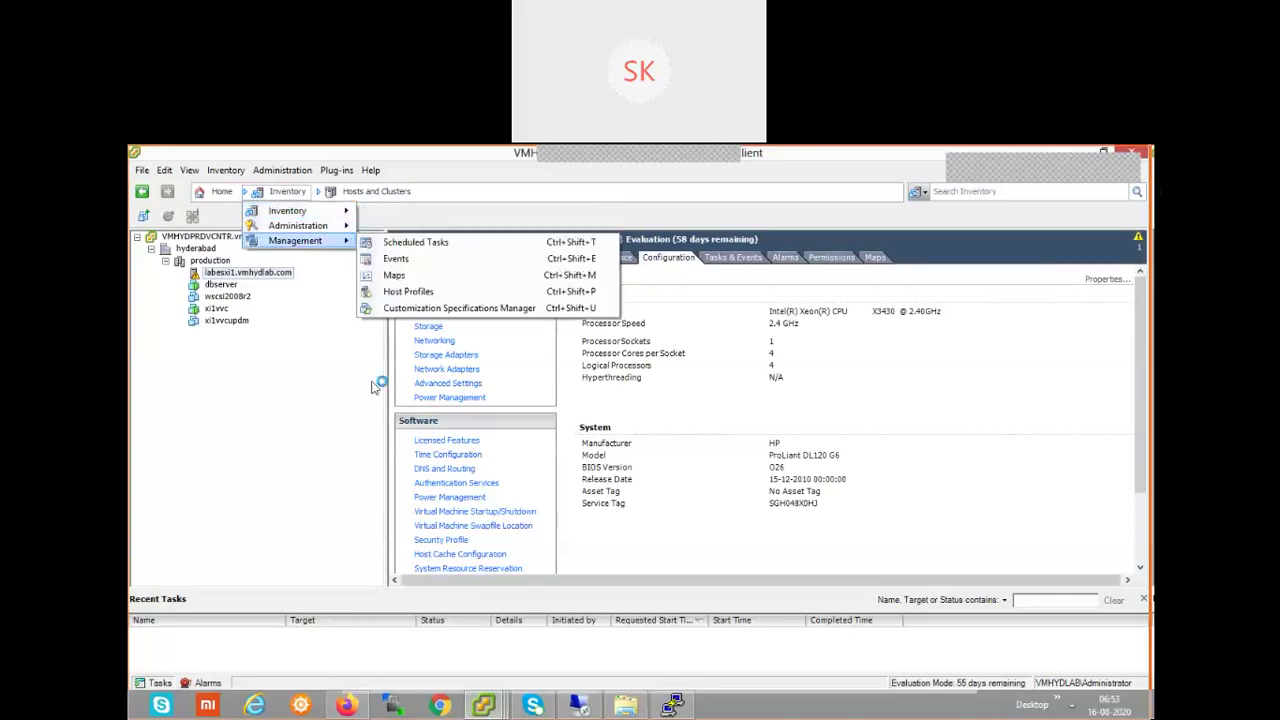
pyautogui.click(890, 416)
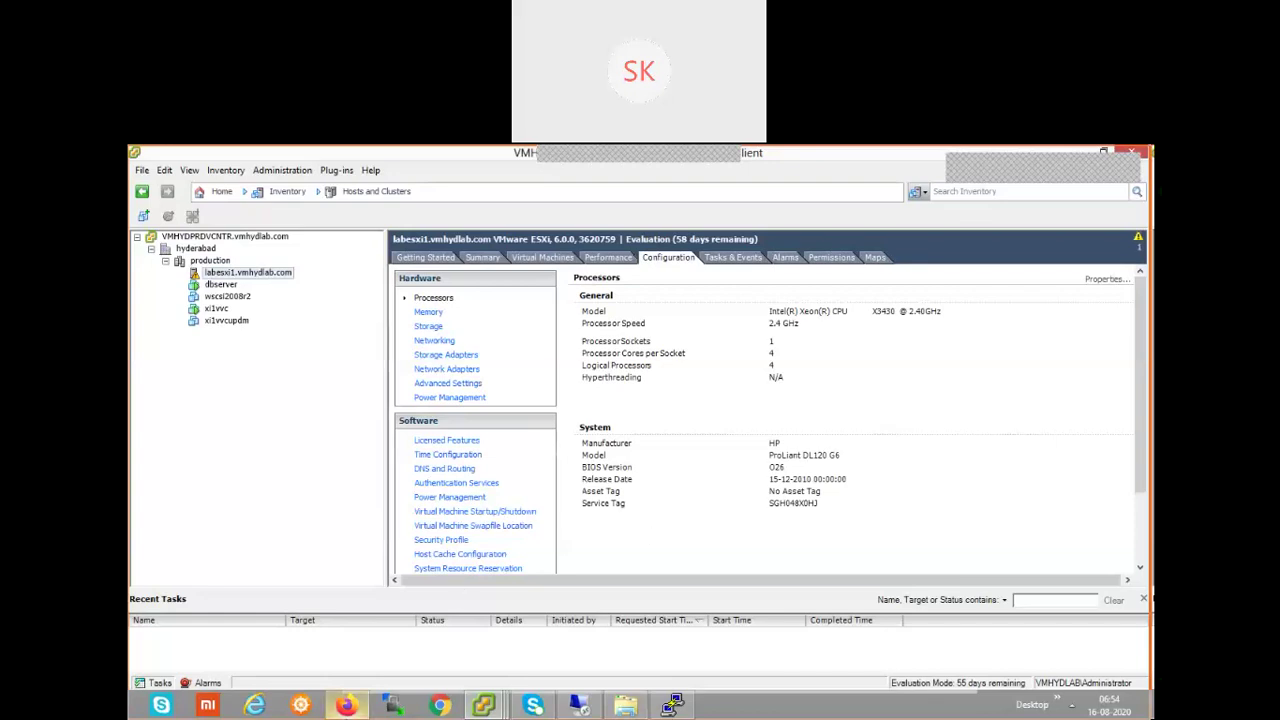
# - Switch to the browser's KB article 1003490 on restarting ESXi management agents, scrolled to the top
pyautogui.click(346, 705)
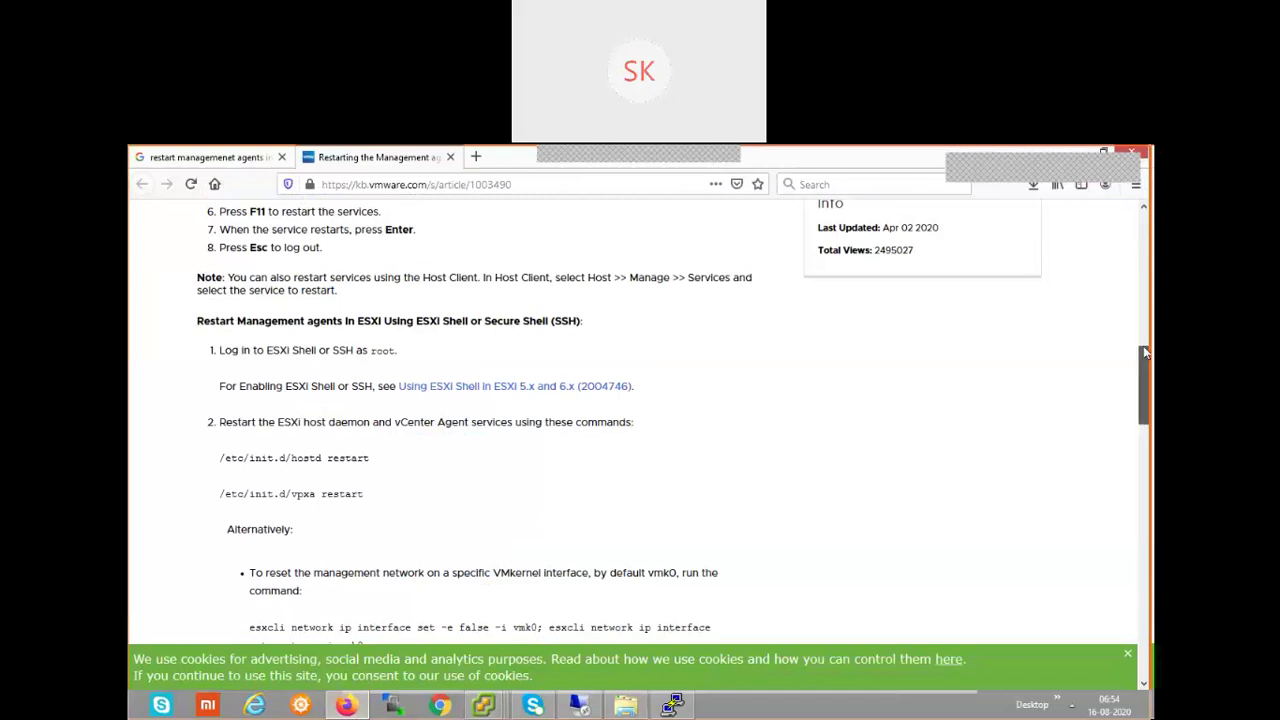
pyautogui.moveTo(1145, 352); pyautogui.dragTo(1146, 215)
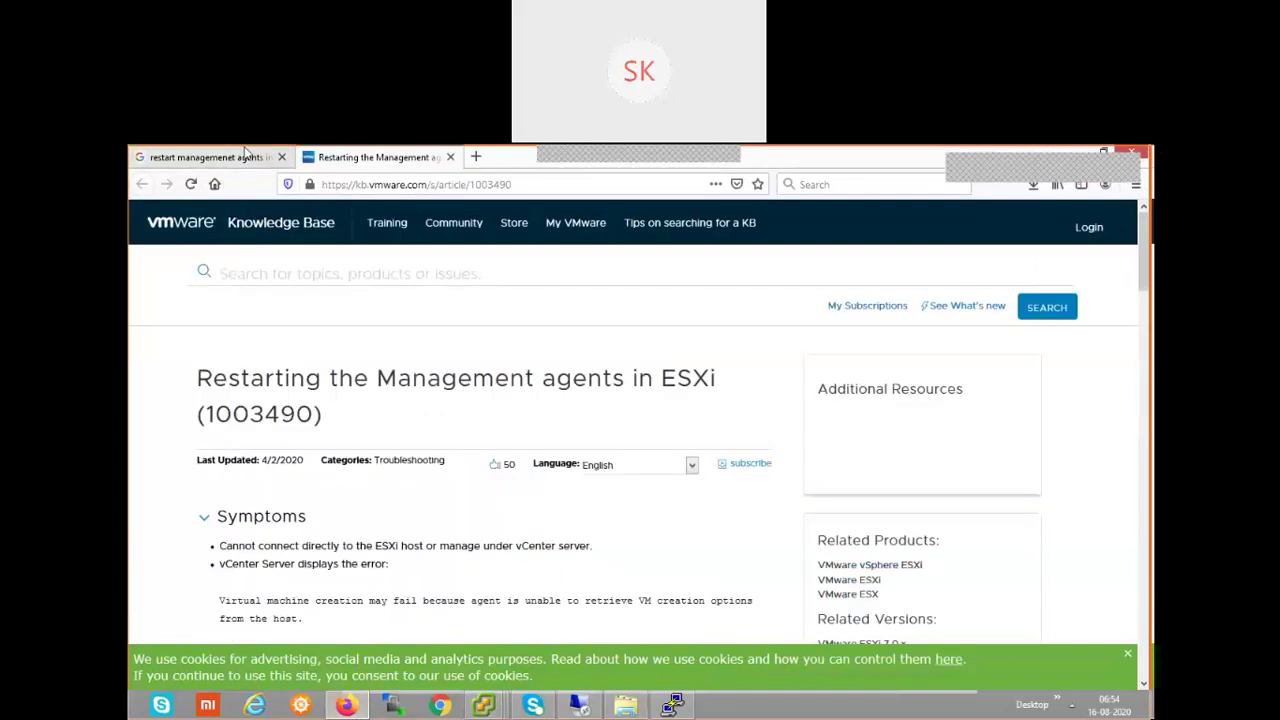
pyautogui.click(245, 150)
# - Search Google for 'how to start ssh for esxi host' and scroll through the results
pyautogui.tripleClick(238, 222)
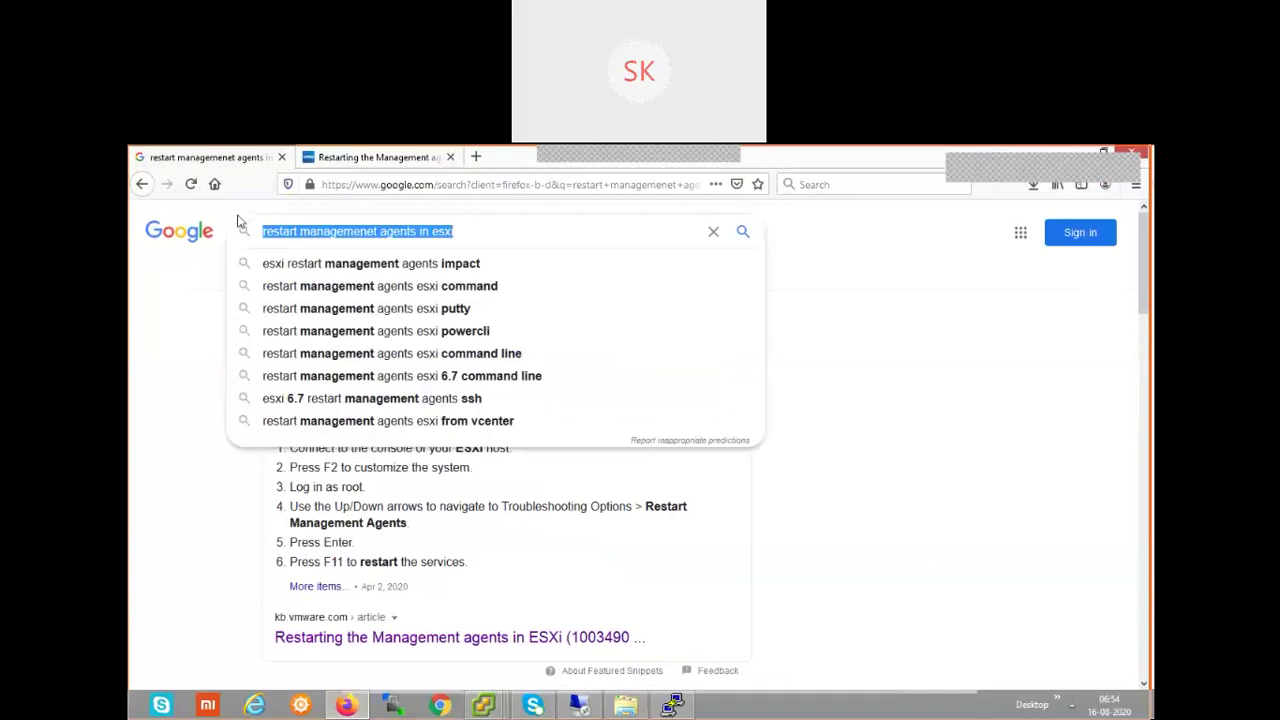
pyautogui.write('how to s')
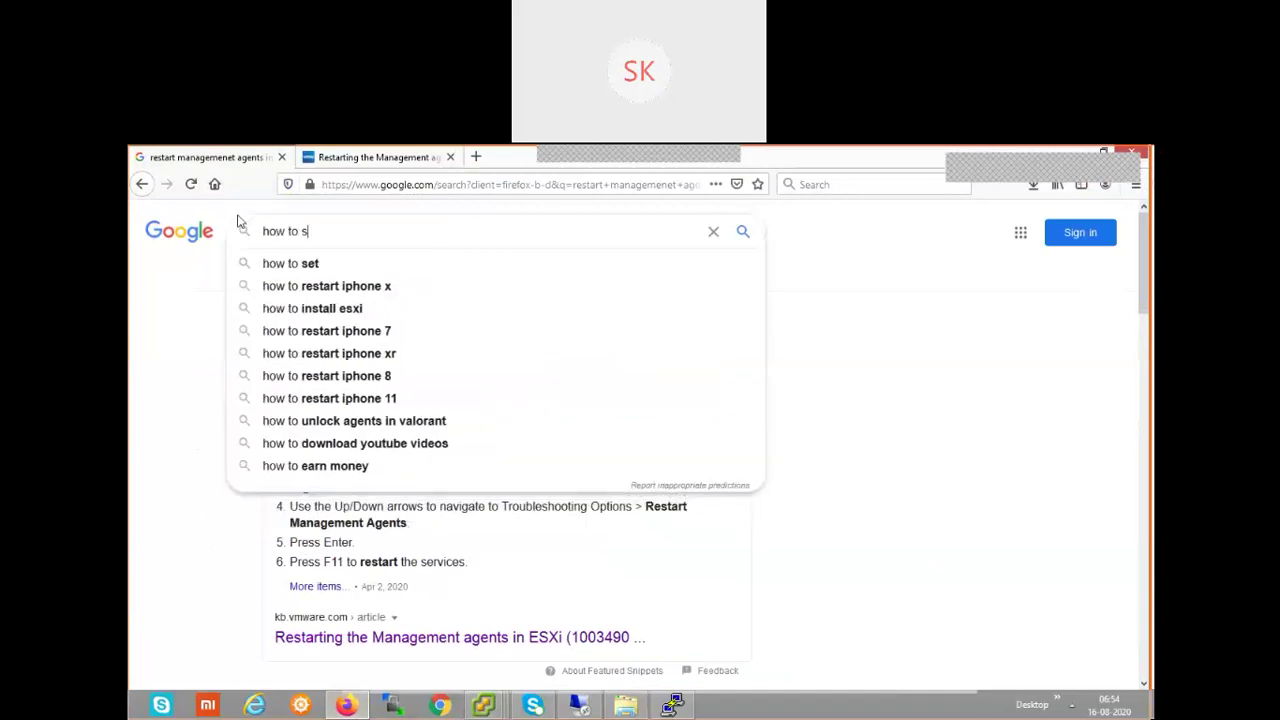
pyautogui.write('tart ss')
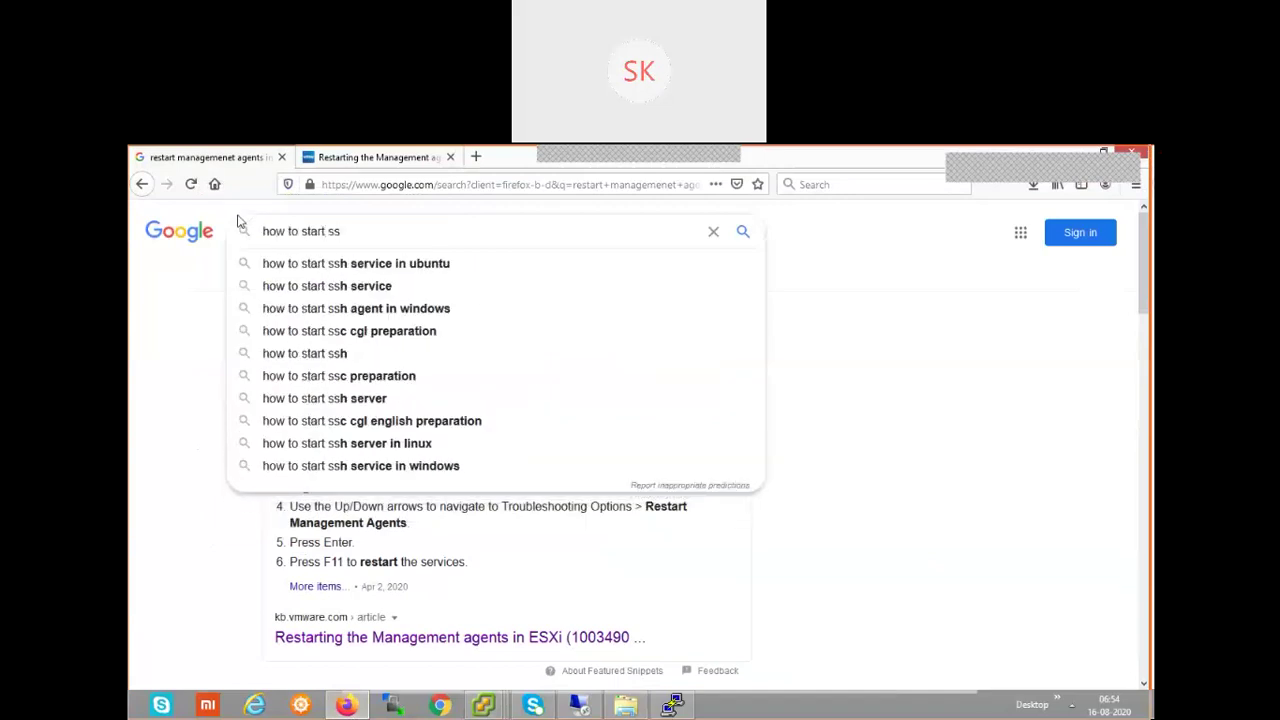
pyautogui.write('h for ')
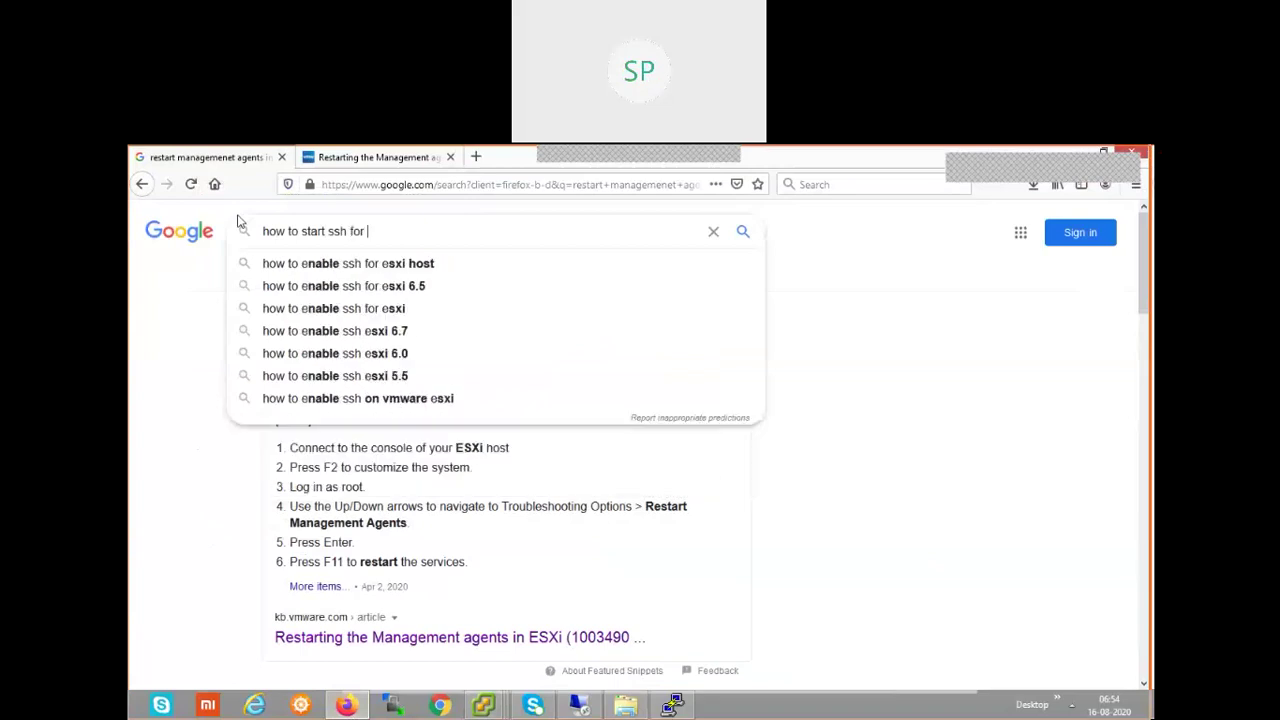
pyautogui.write('esxi host')
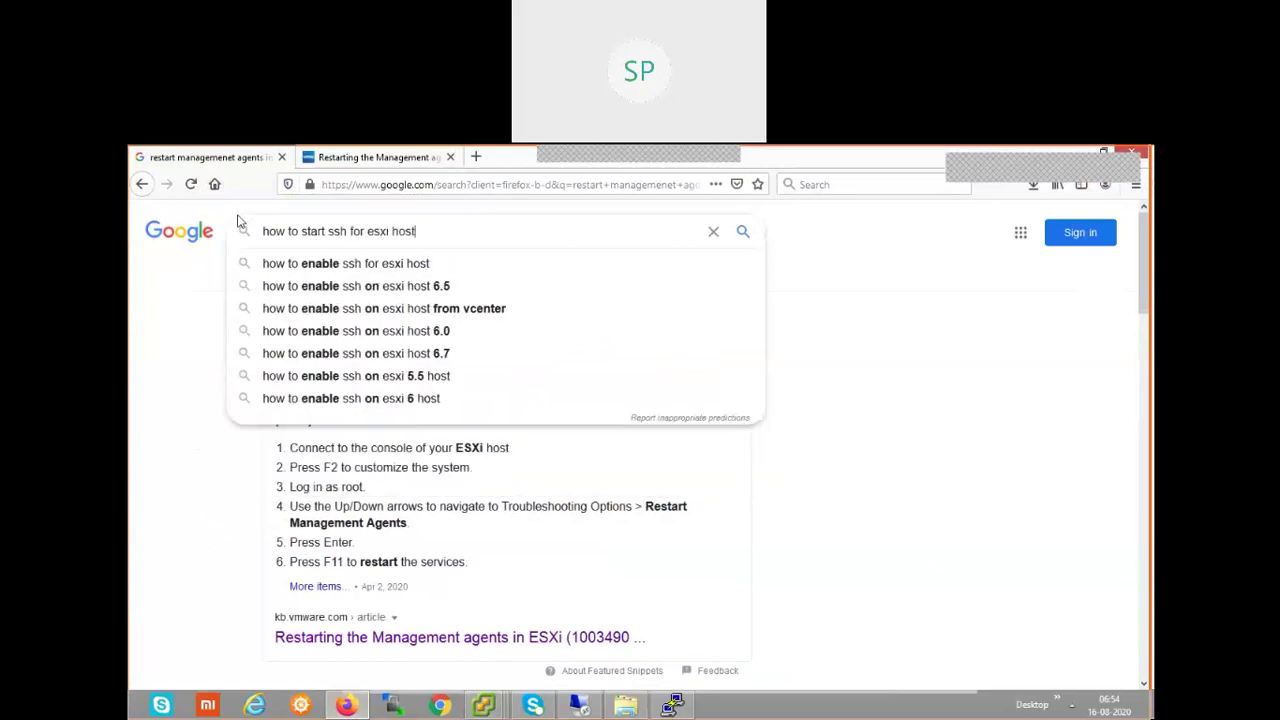
pyautogui.press('Return')
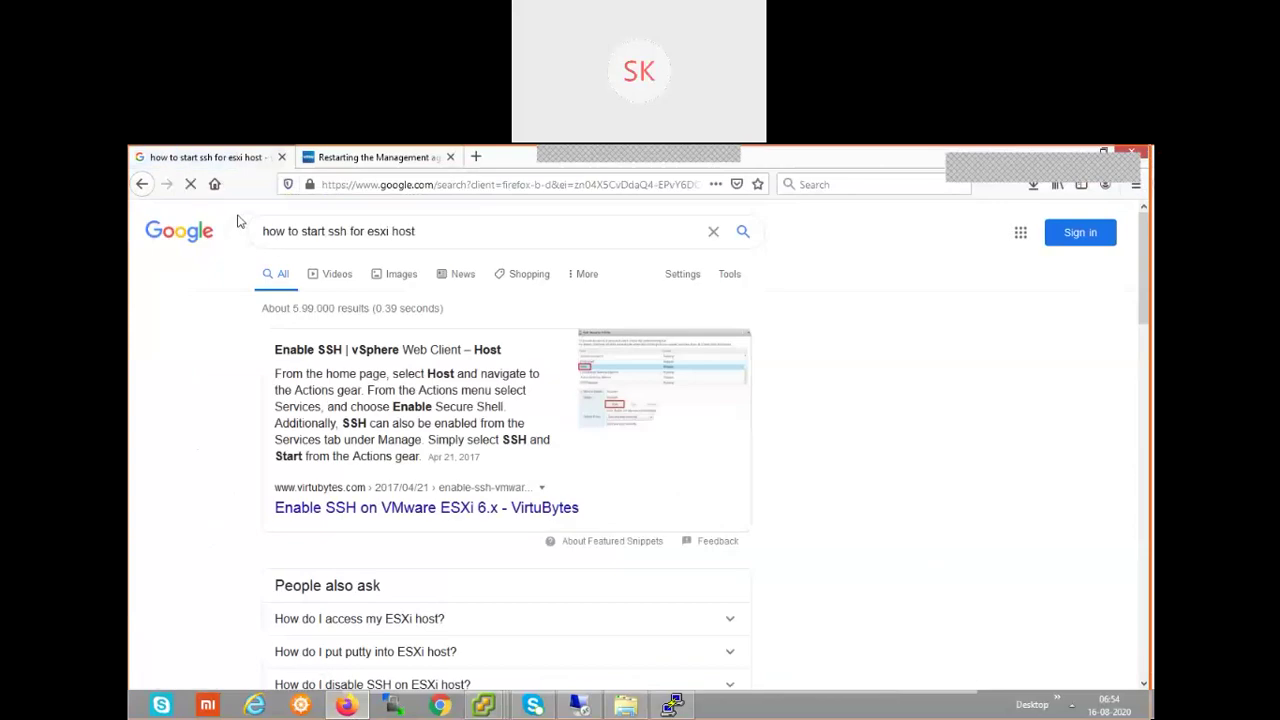
pyautogui.scroll(-2, 840, 340)
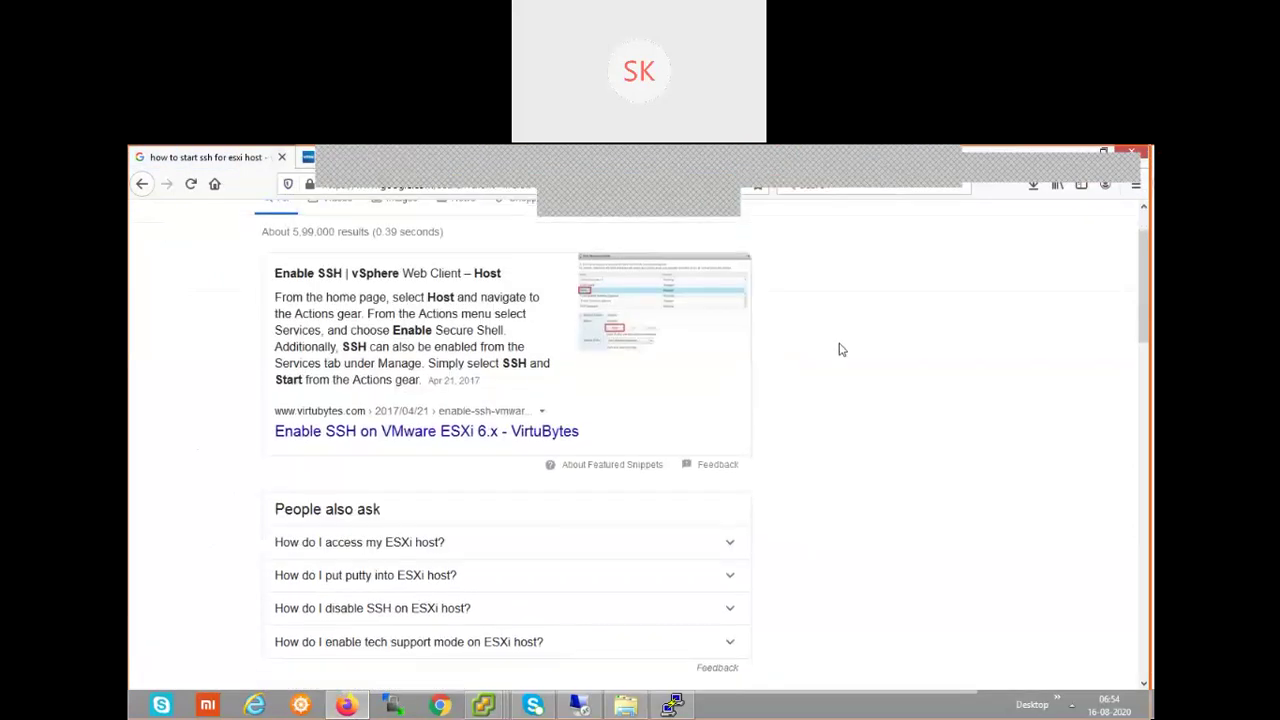
pyautogui.scroll(-3, 840, 349)
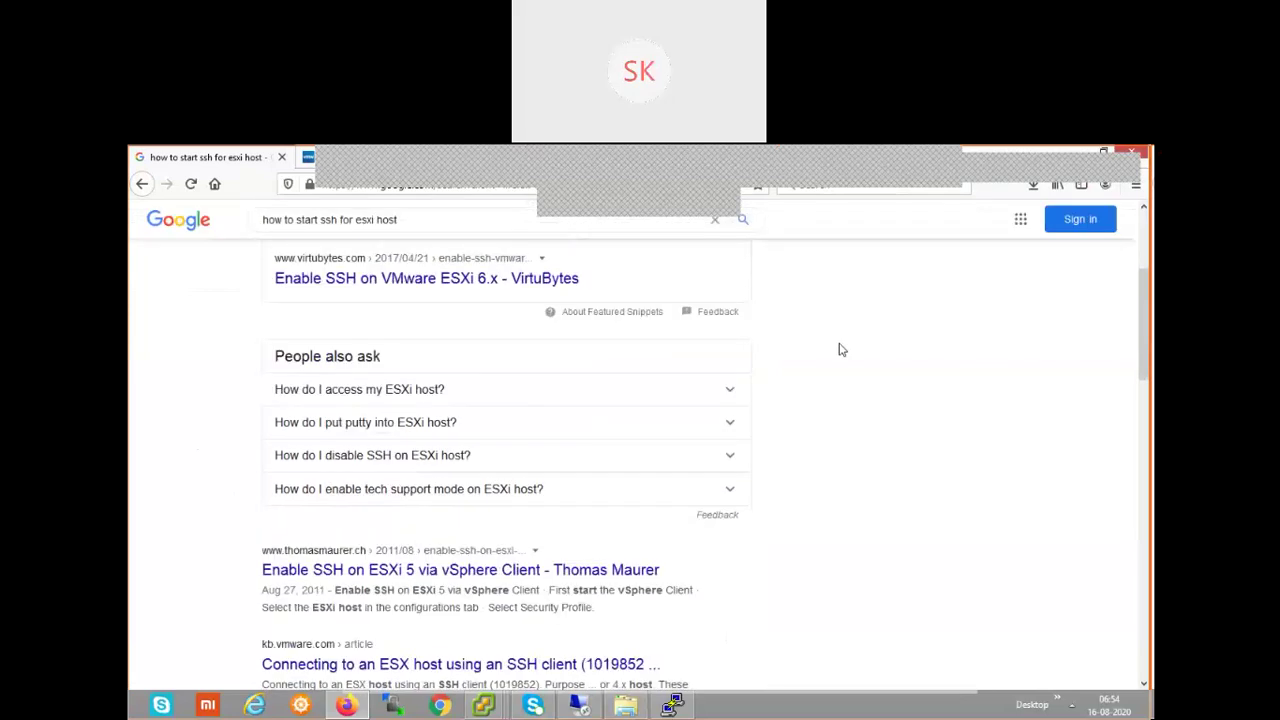
pyautogui.scroll(-2, 840, 349)
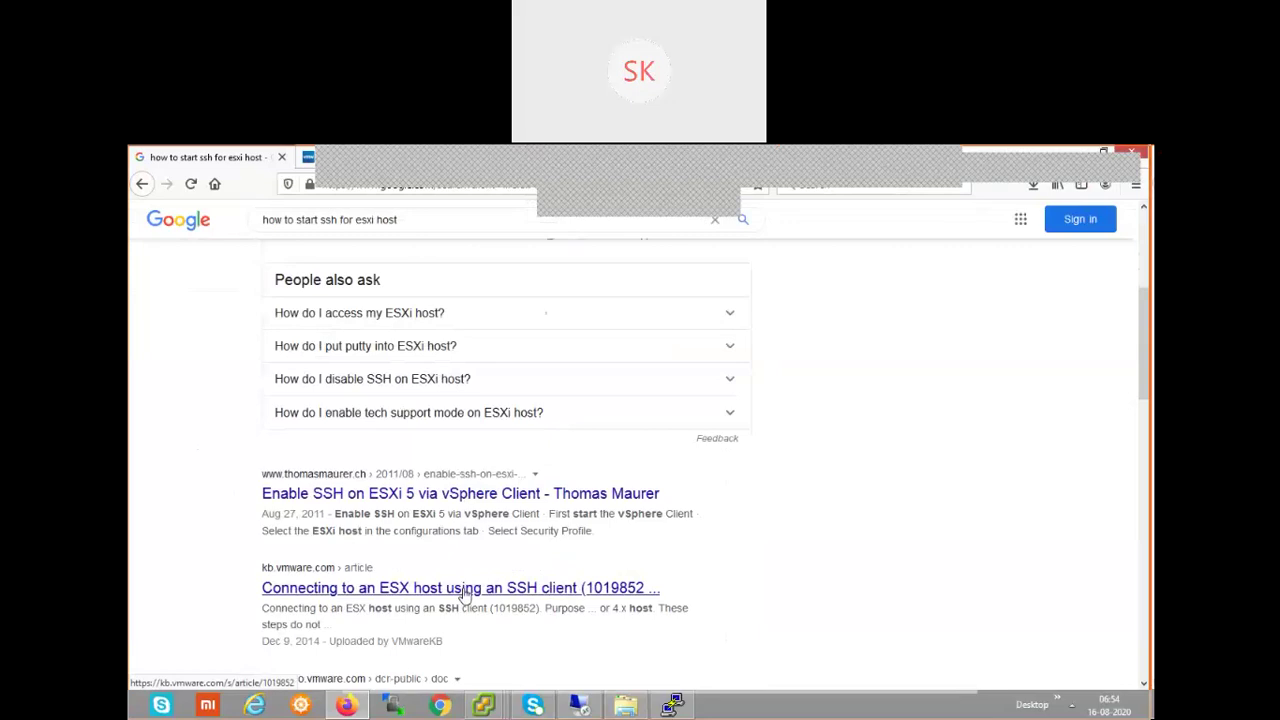
# - Open the KB article 'Connecting to an ESX host using an SSH client', dismiss the welcome notice, and scroll to its numbered steps
pyautogui.click(465, 589)
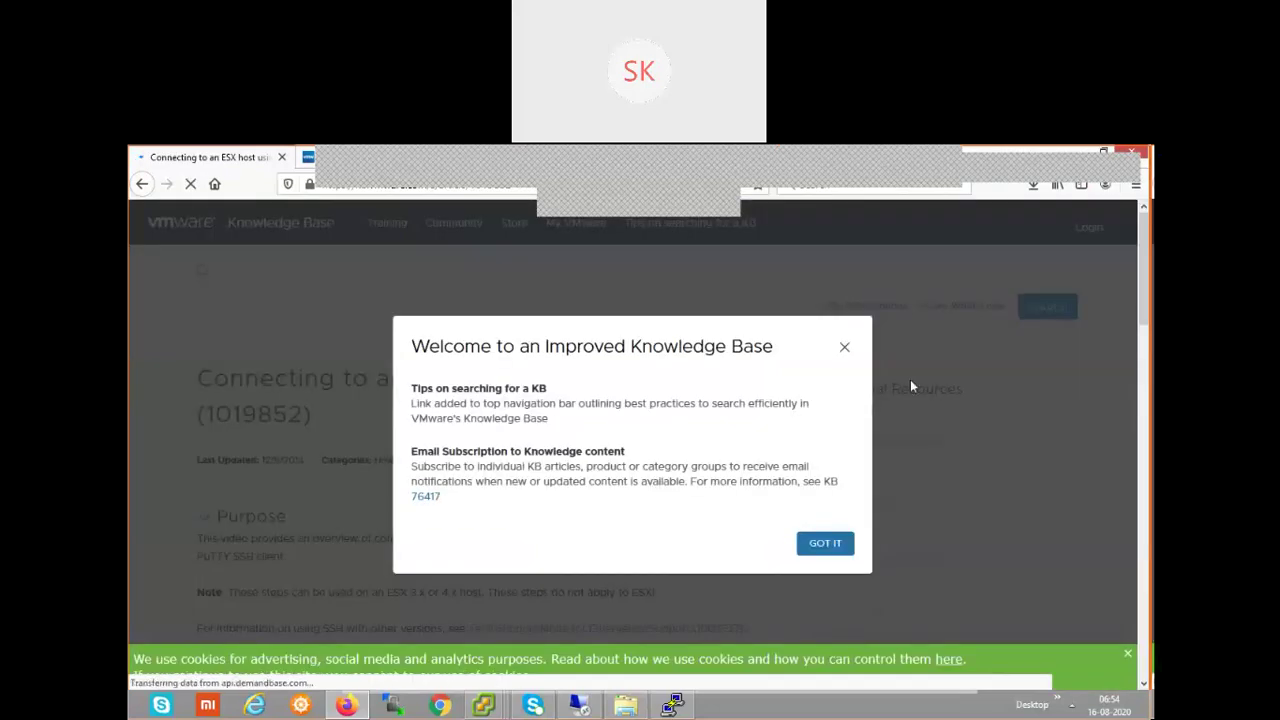
pyautogui.click(845, 350)
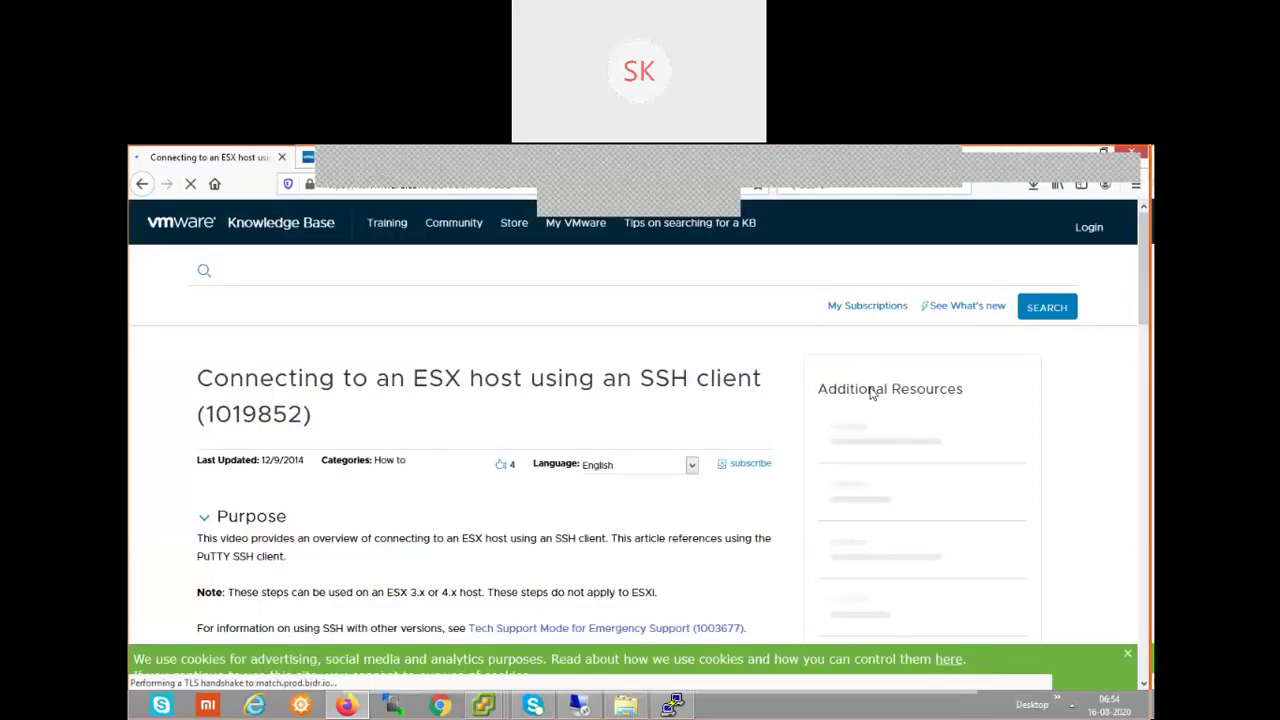
pyautogui.moveTo(1149, 310); pyautogui.dragTo(1149, 367)
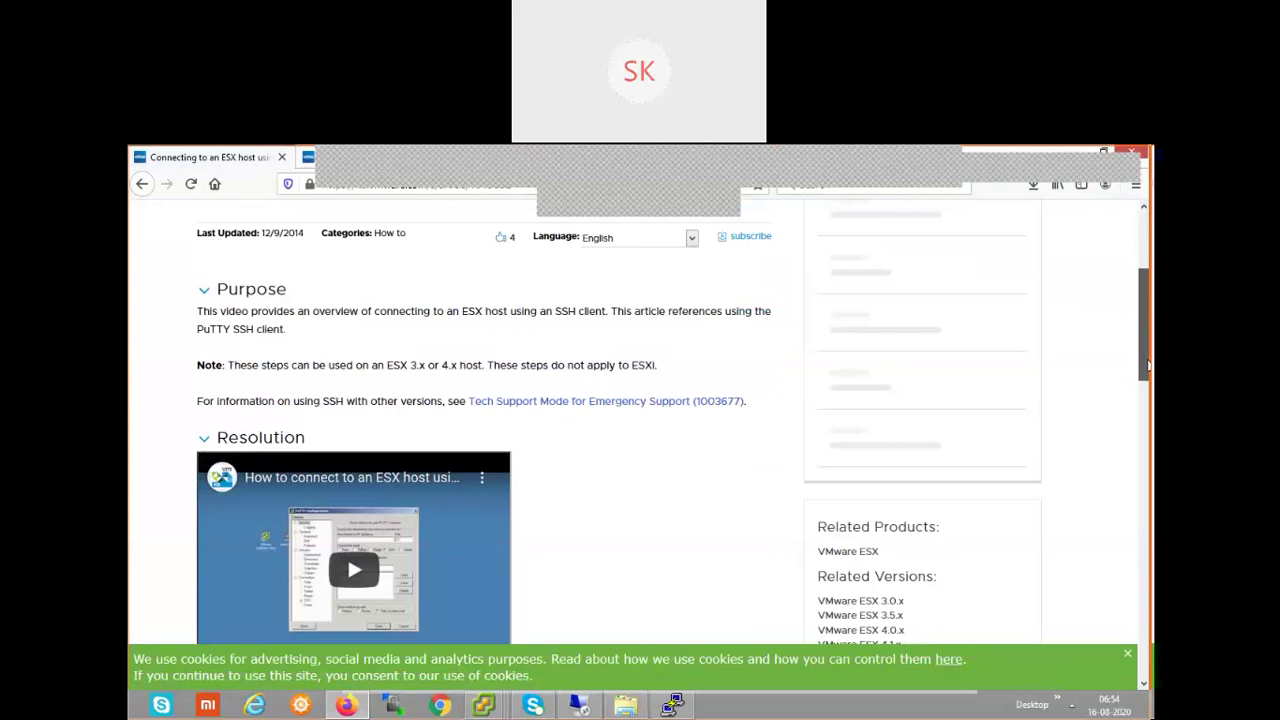
pyautogui.moveTo(1149, 367); pyautogui.dragTo(1149, 488)
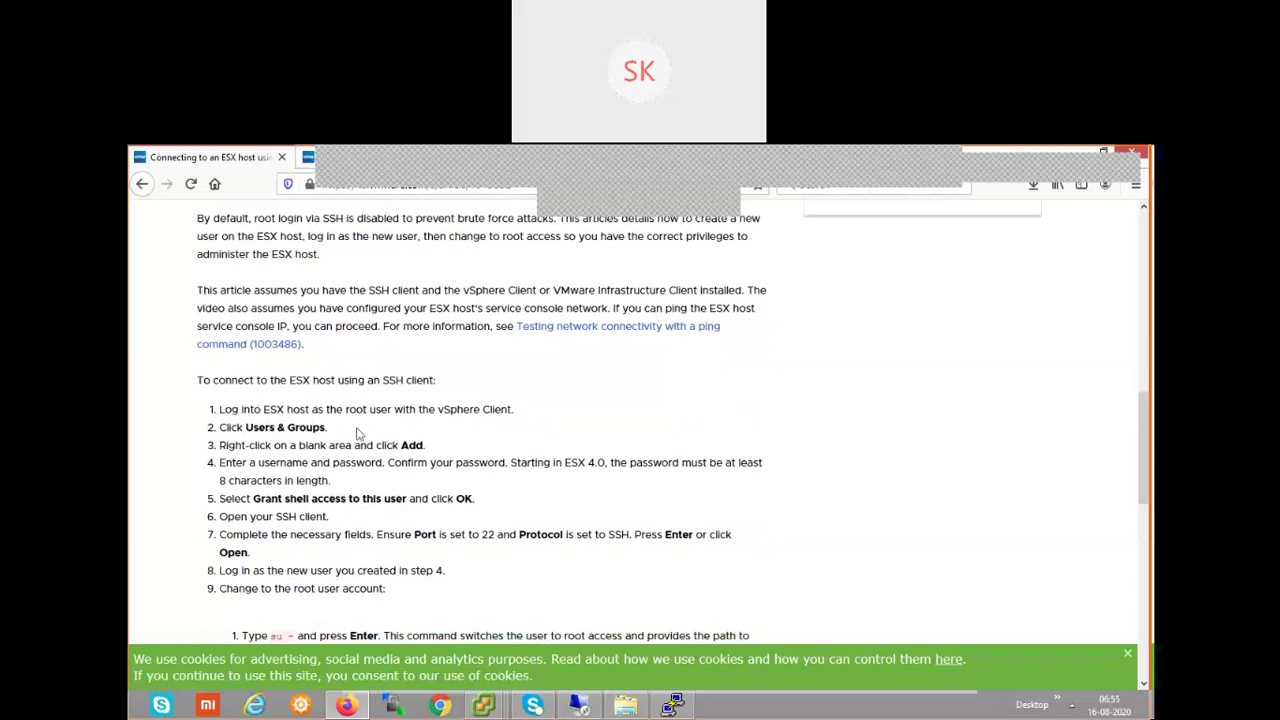
# - Highlight the root login step and the Users & Groups step in the article
pyautogui.moveTo(514, 409); pyautogui.dragTo(212, 418)
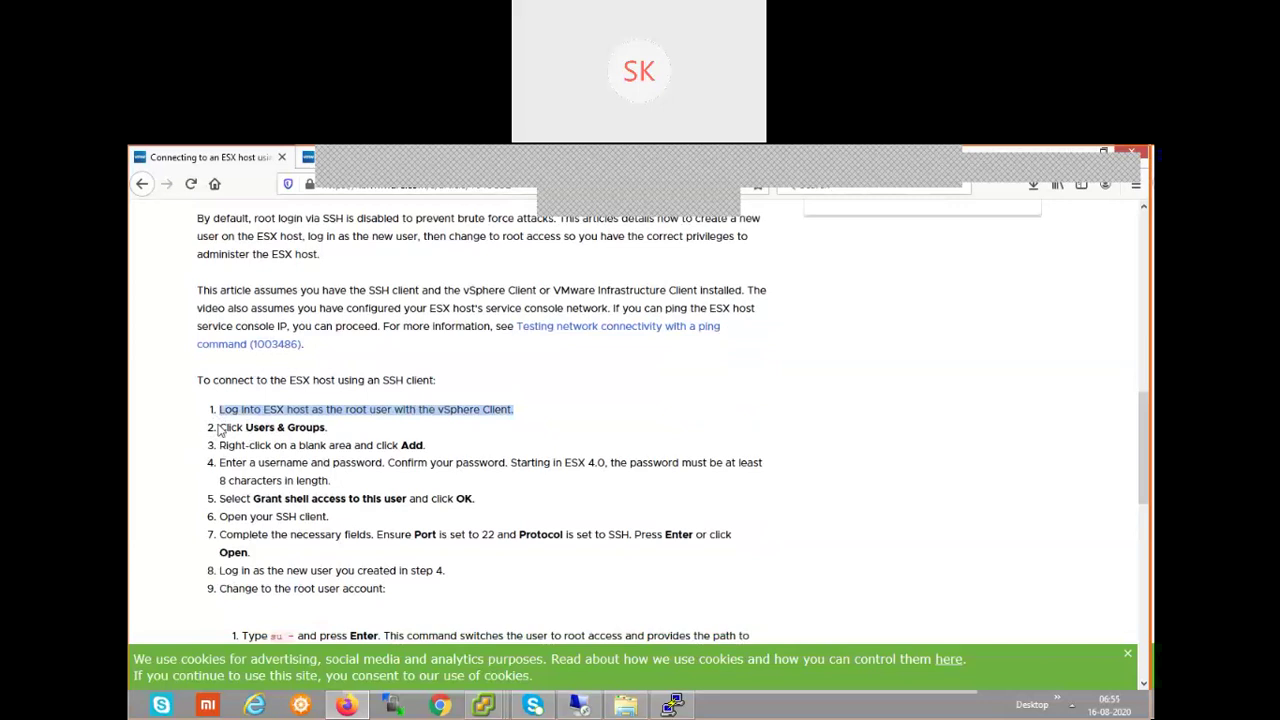
pyautogui.moveTo(219, 428); pyautogui.dragTo(323, 432)
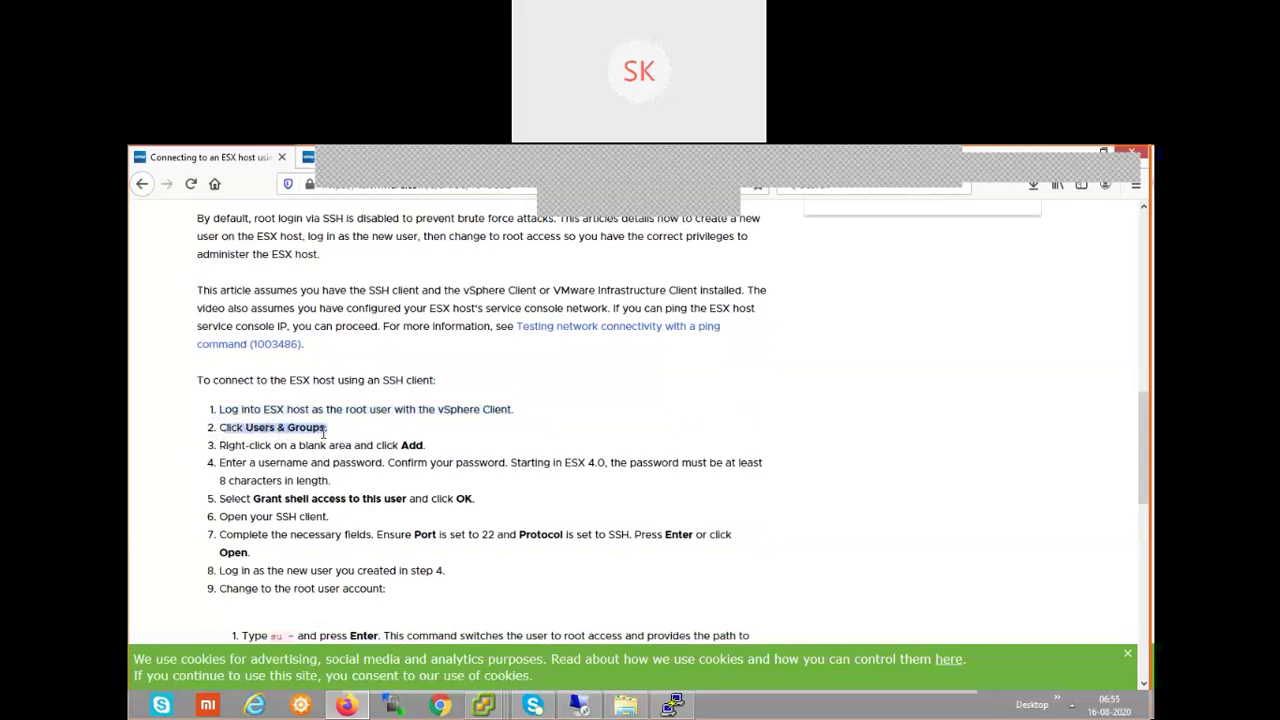
pyautogui.click(337, 436)
pyautogui.tripleClick(198, 436)
pyautogui.click(428, 447)
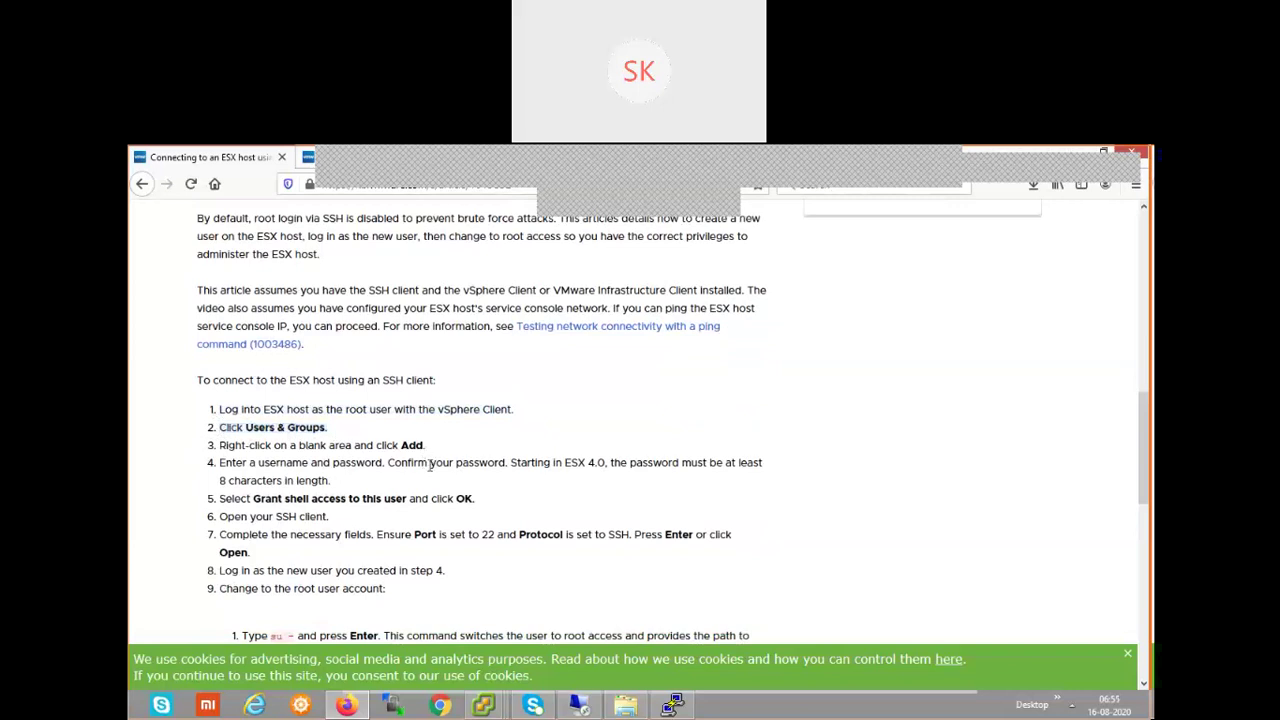
# - Read down to Related Information and show the browser's back-history list
pyautogui.scroll(-3, 690, 512)
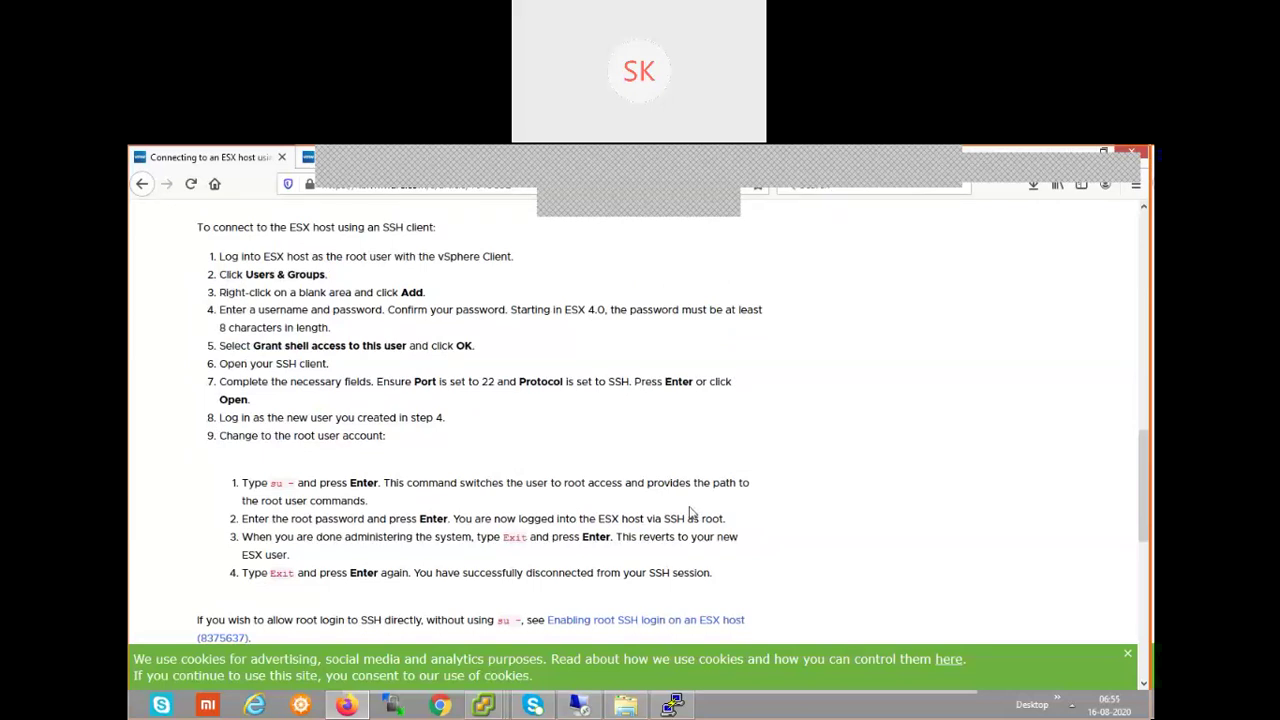
pyautogui.scroll(-3, 690, 512)
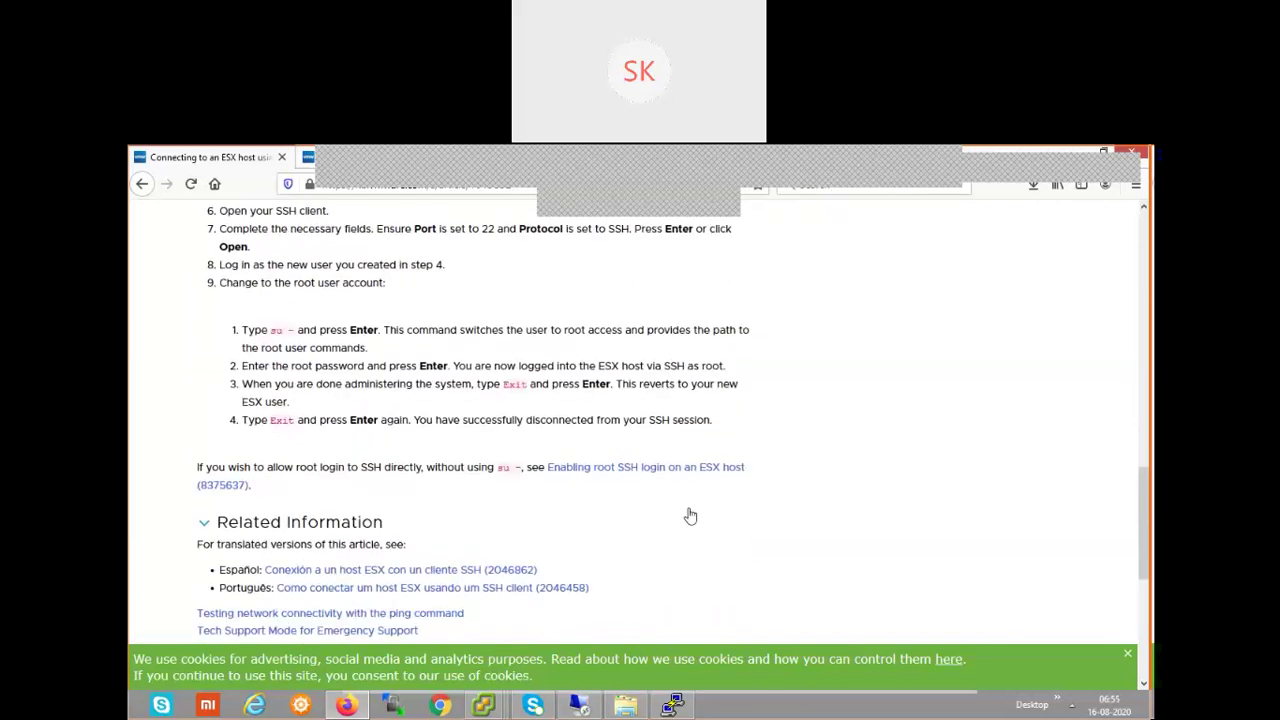
pyautogui.scroll(2, 690, 516)
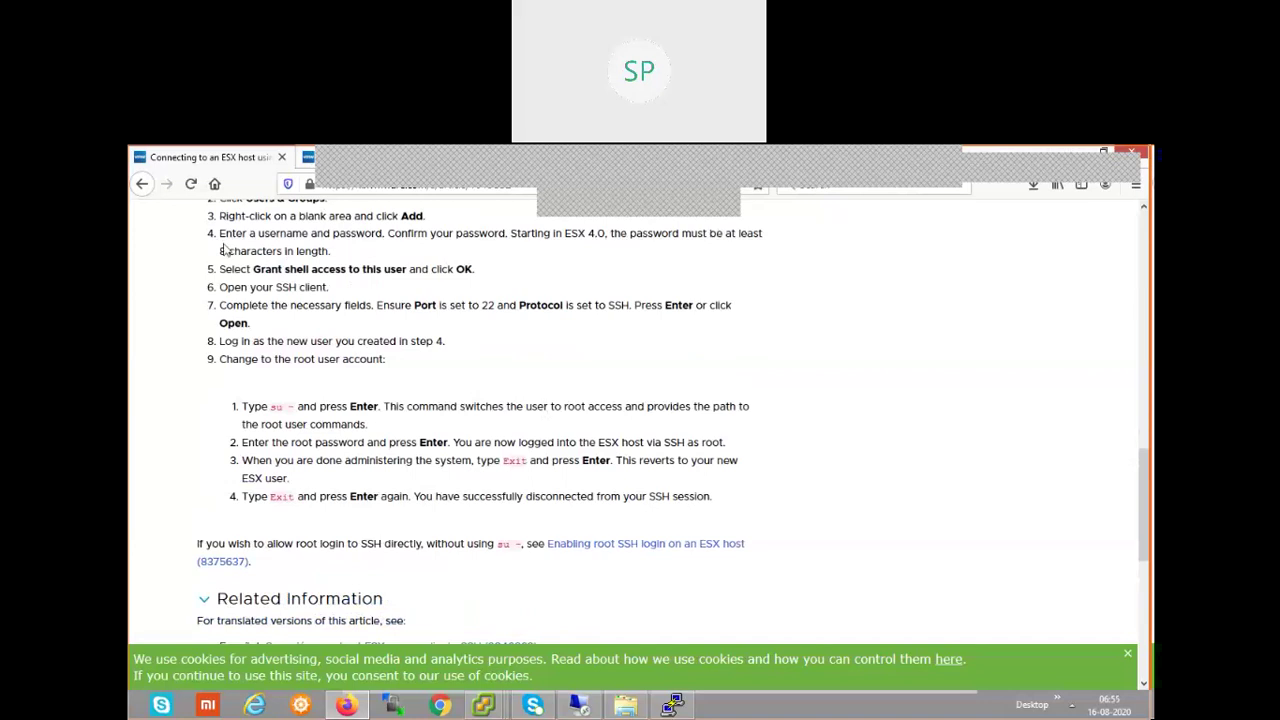
pyautogui.rightClick(142, 186)
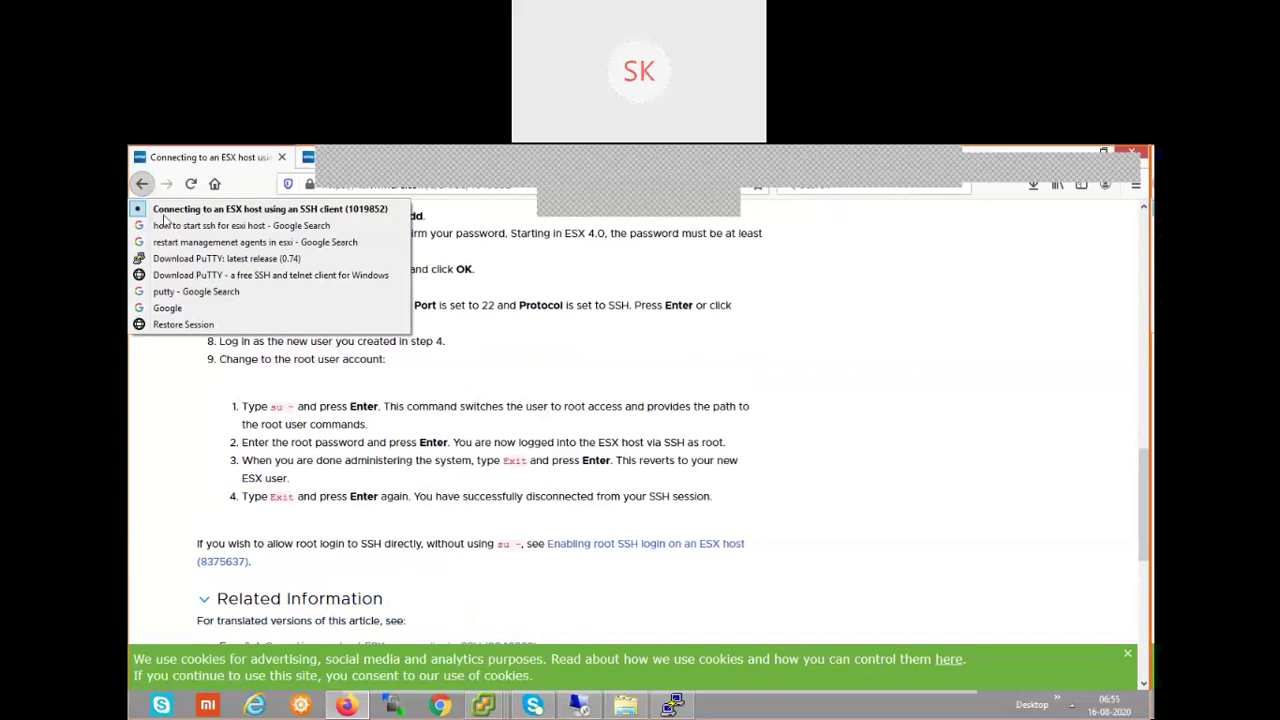
# - Go back to the Google results for 'how to start ssh for esxi host' and browse the VMware, MacStadium and video results
pyautogui.click(145, 186)
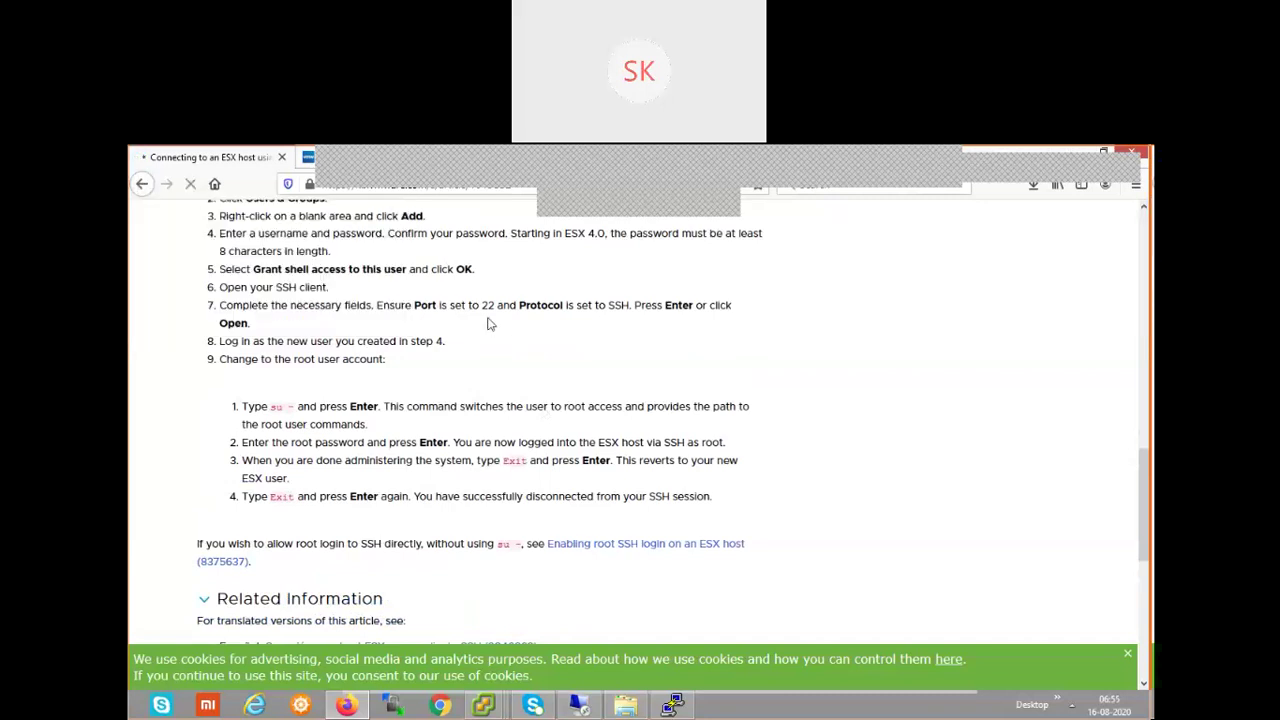
pyautogui.scroll(3, 490, 320)
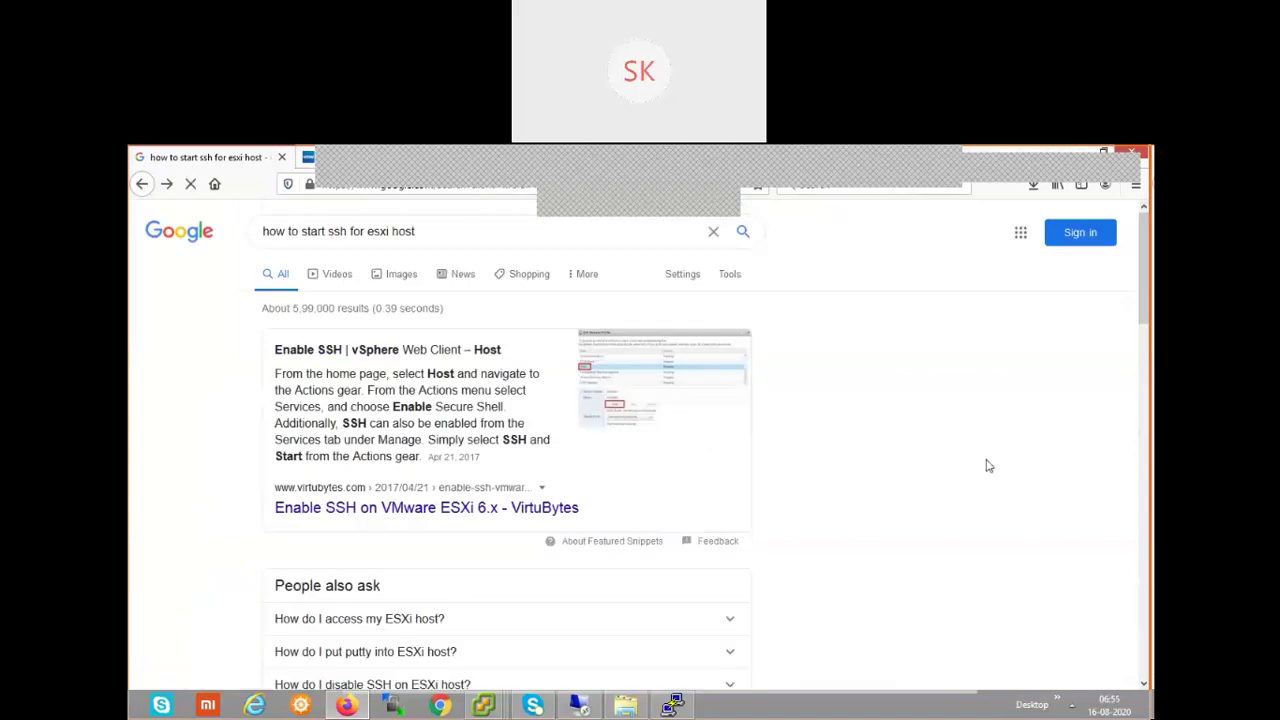
pyautogui.scroll(-5, 983, 468)
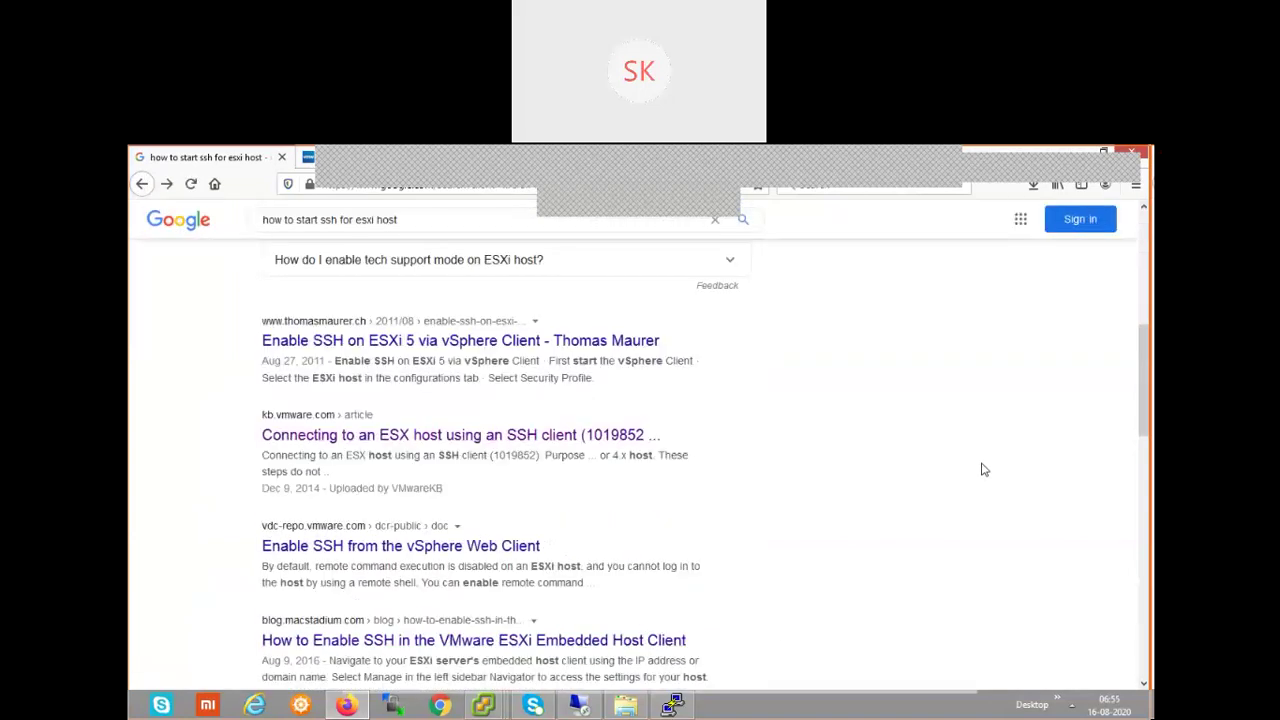
pyautogui.scroll(-1, 983, 468)
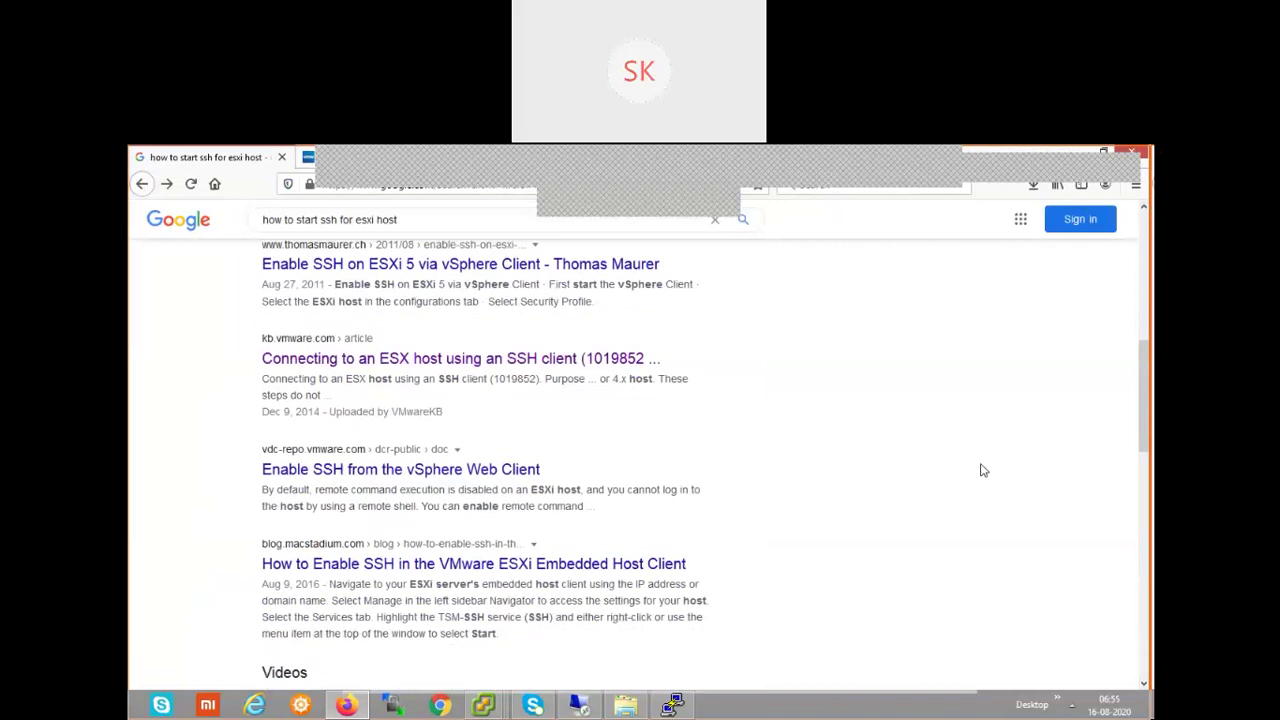
pyautogui.scroll(-2, 863, 487)
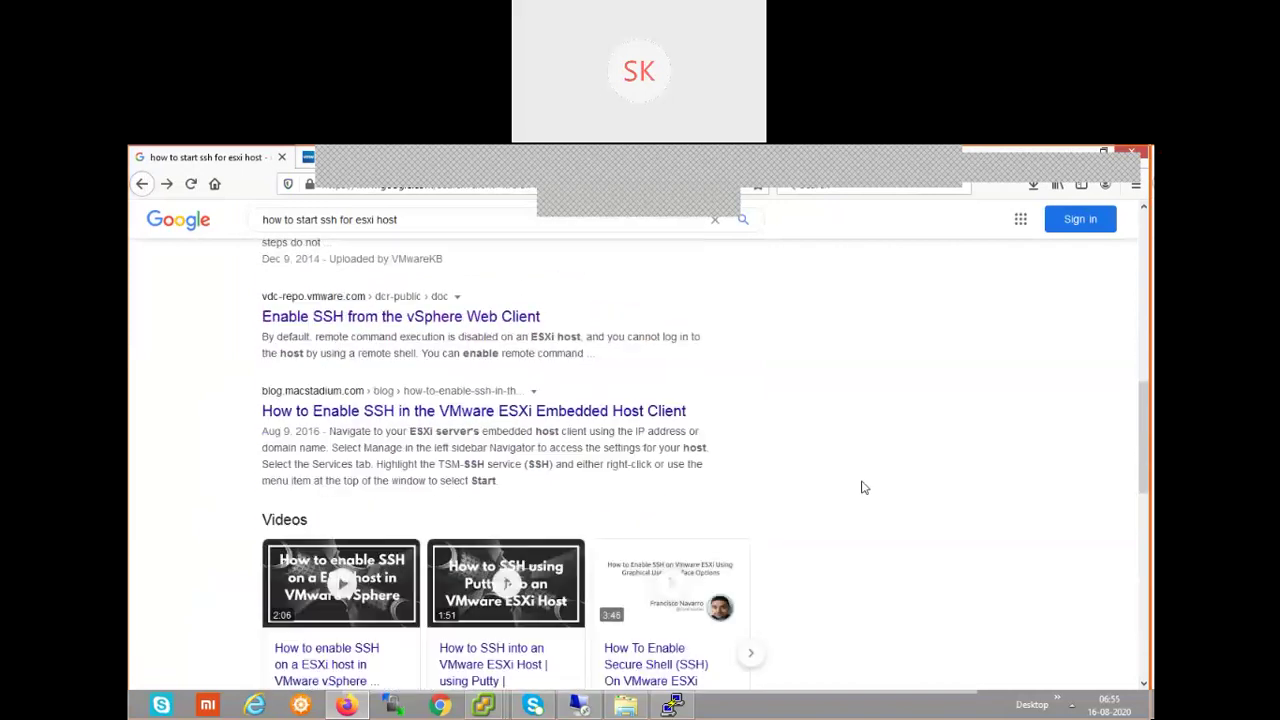
pyautogui.scroll(-1, 863, 487)
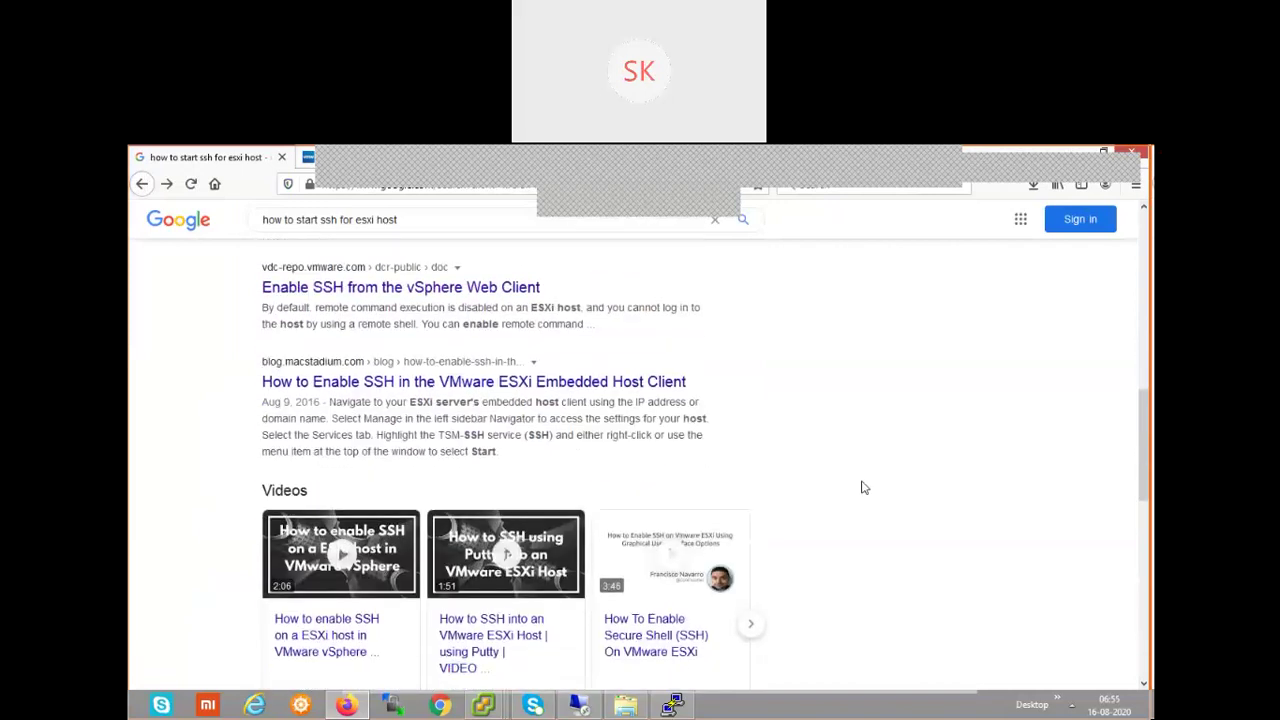
pyautogui.scroll(2, 863, 487)
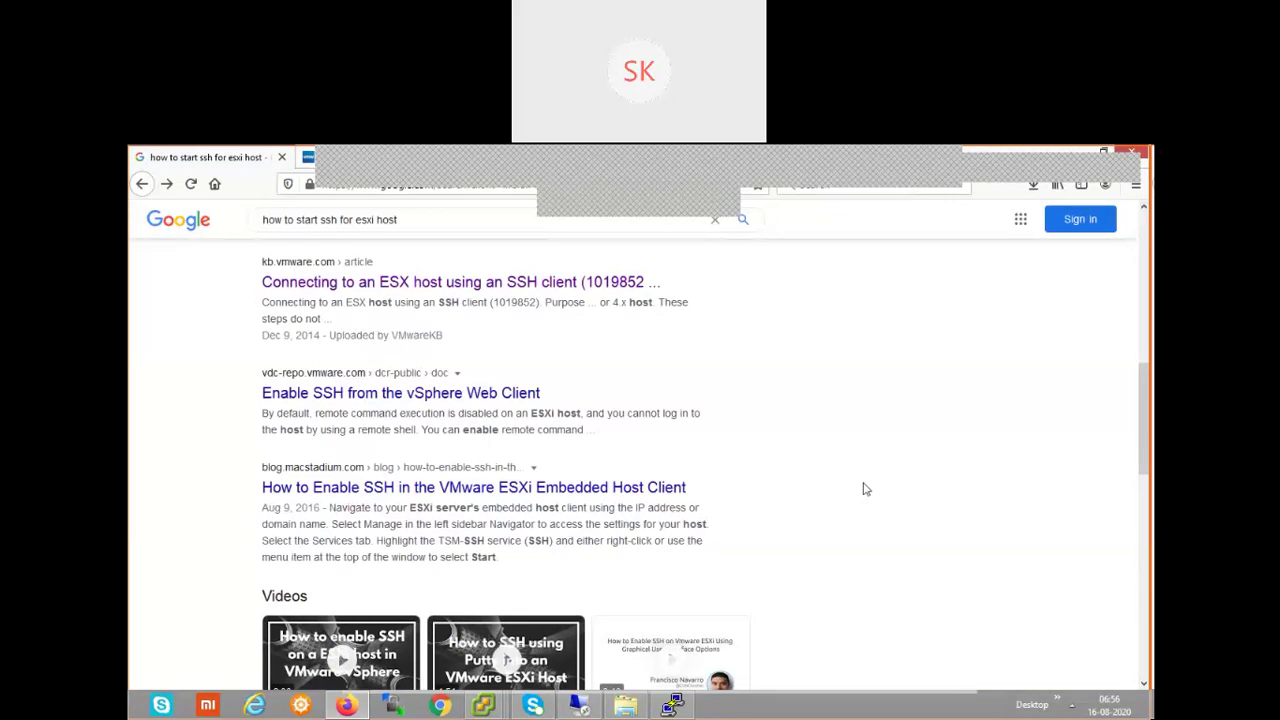
# - Change the Google query to 'how to start ssh from vcenter server' and run it
pyautogui.click(452, 221)
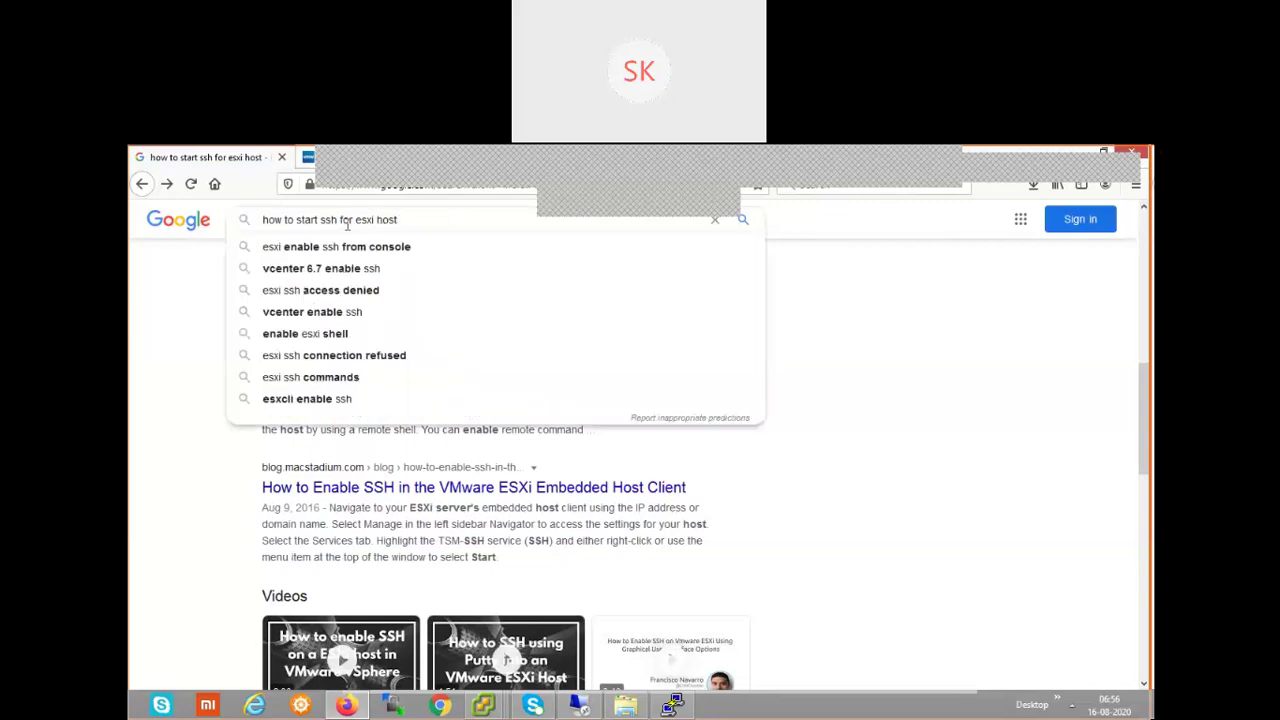
pyautogui.hotkey('ctrl', 'shift', 'Left')
pyautogui.hotkey('ctrl', 'shift', 'Left')
pyautogui.press('BackSpace')
pyautogui.press('BackSpace')
pyautogui.press('BackSpace')
pyautogui.press('BackSpace')
pyautogui.write('rom vcen')
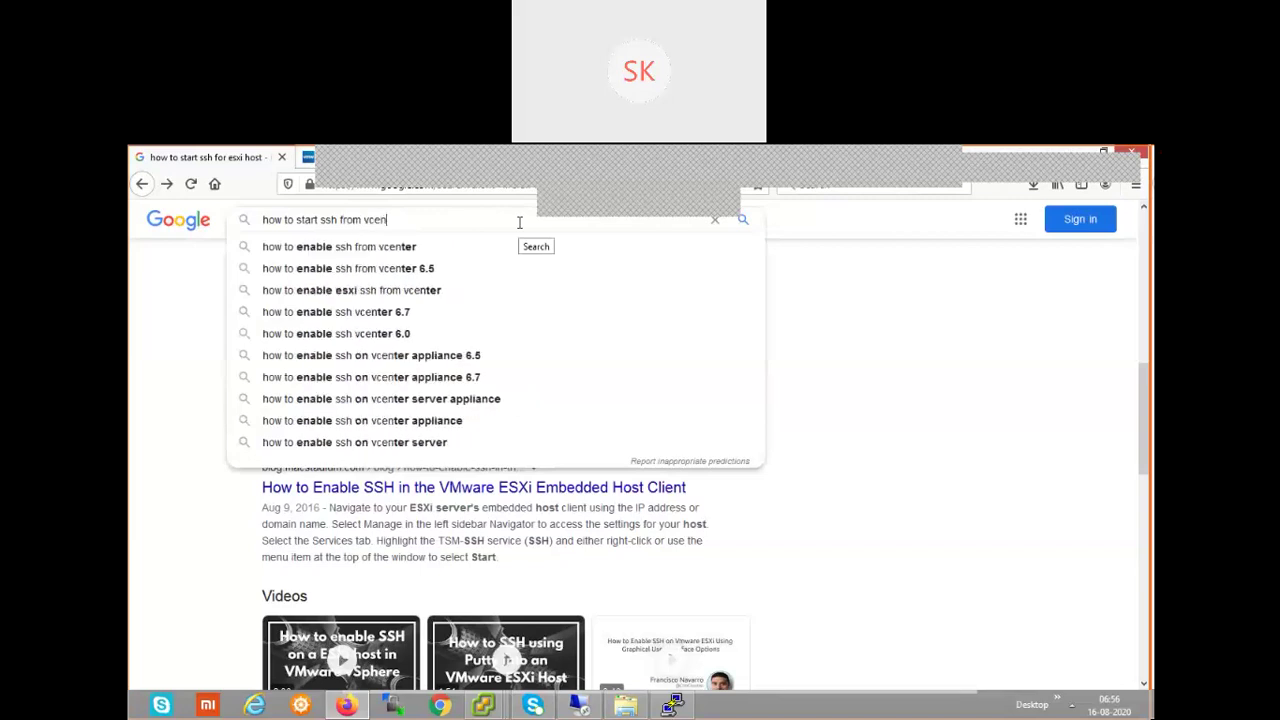
pyautogui.write('ter server')
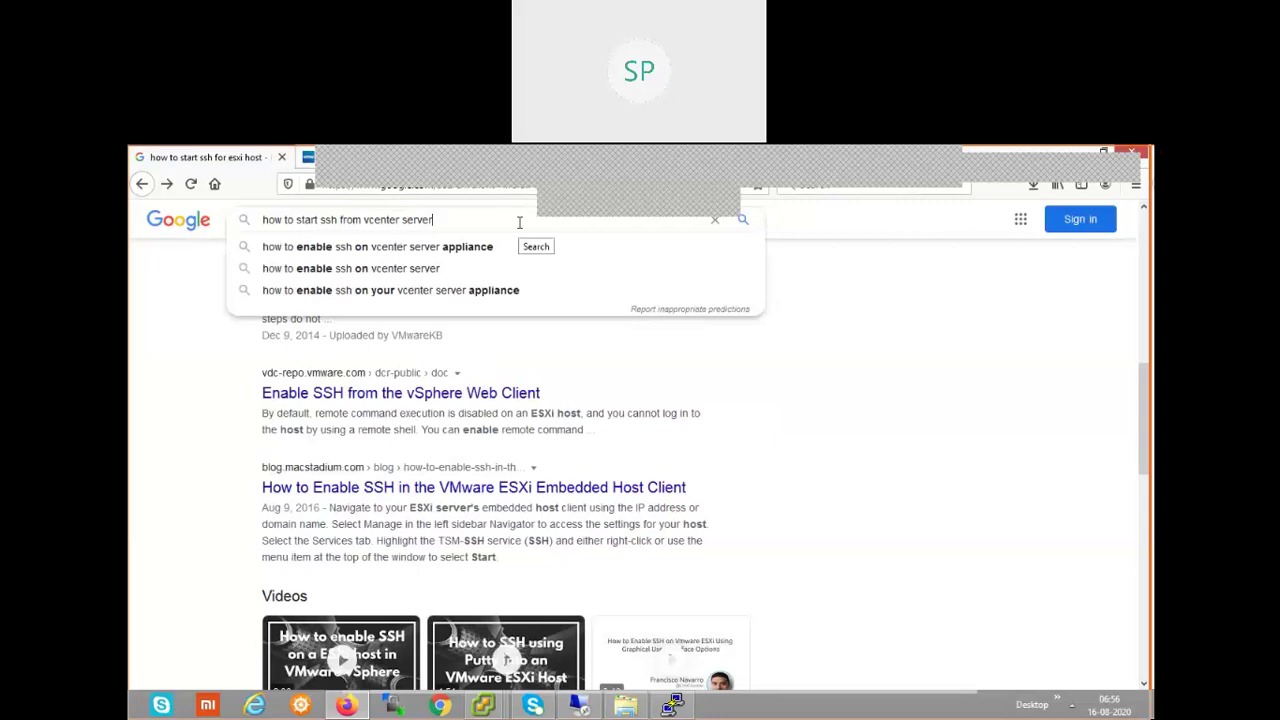
pyautogui.press('BackSpace')
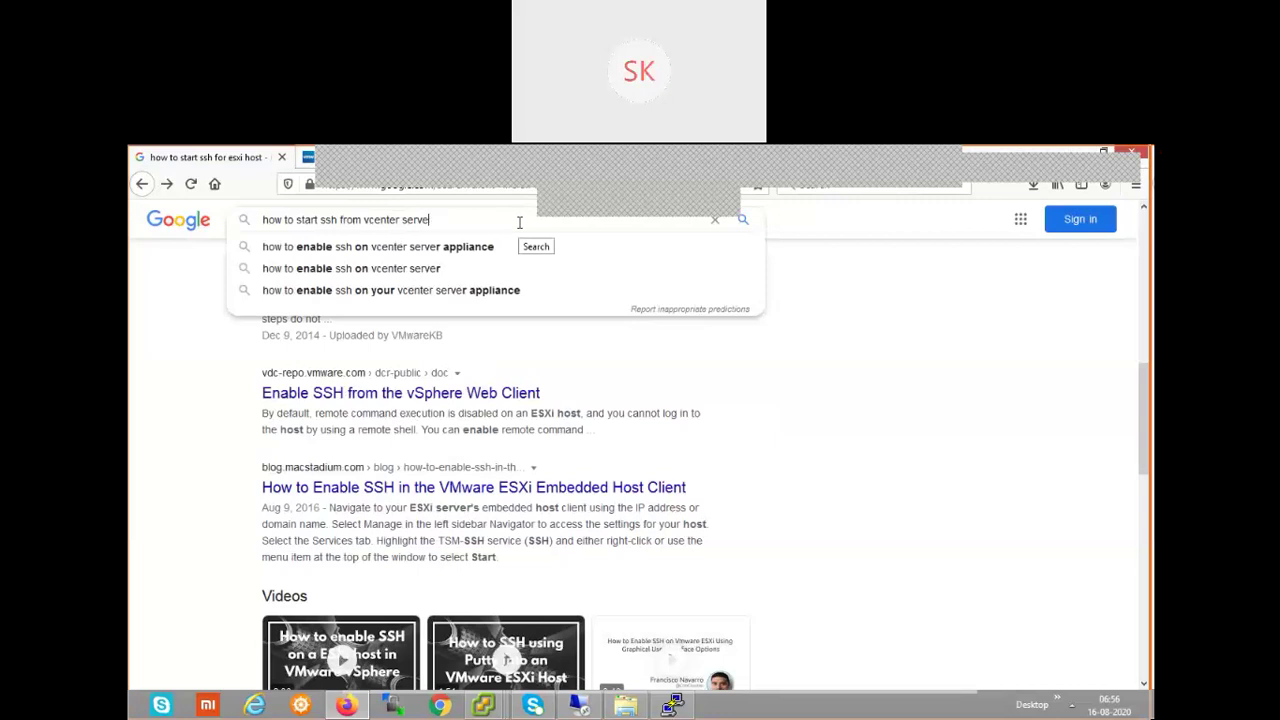
pyautogui.press('BackSpace')
pyautogui.write('er')
pyautogui.press('Return')
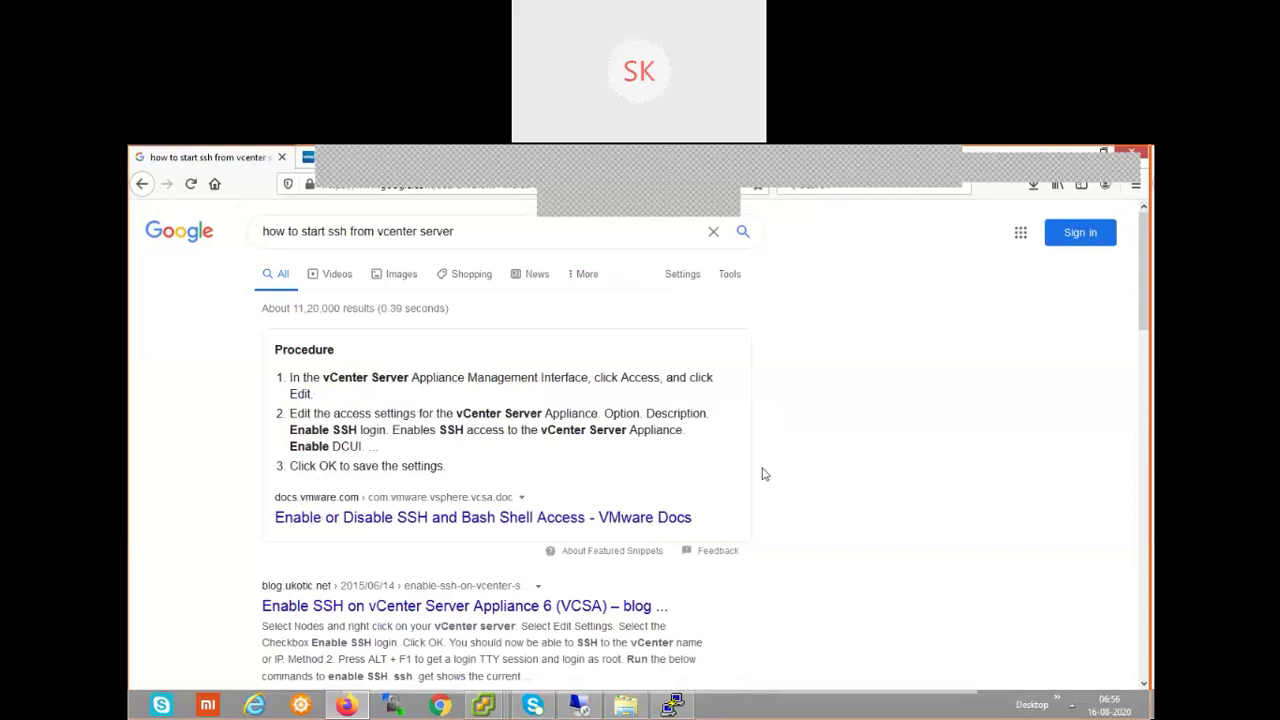
# - Scroll through the 'start ssh from vcenter server' results, continuing into the second results page
pyautogui.scroll(-5, 762, 474)
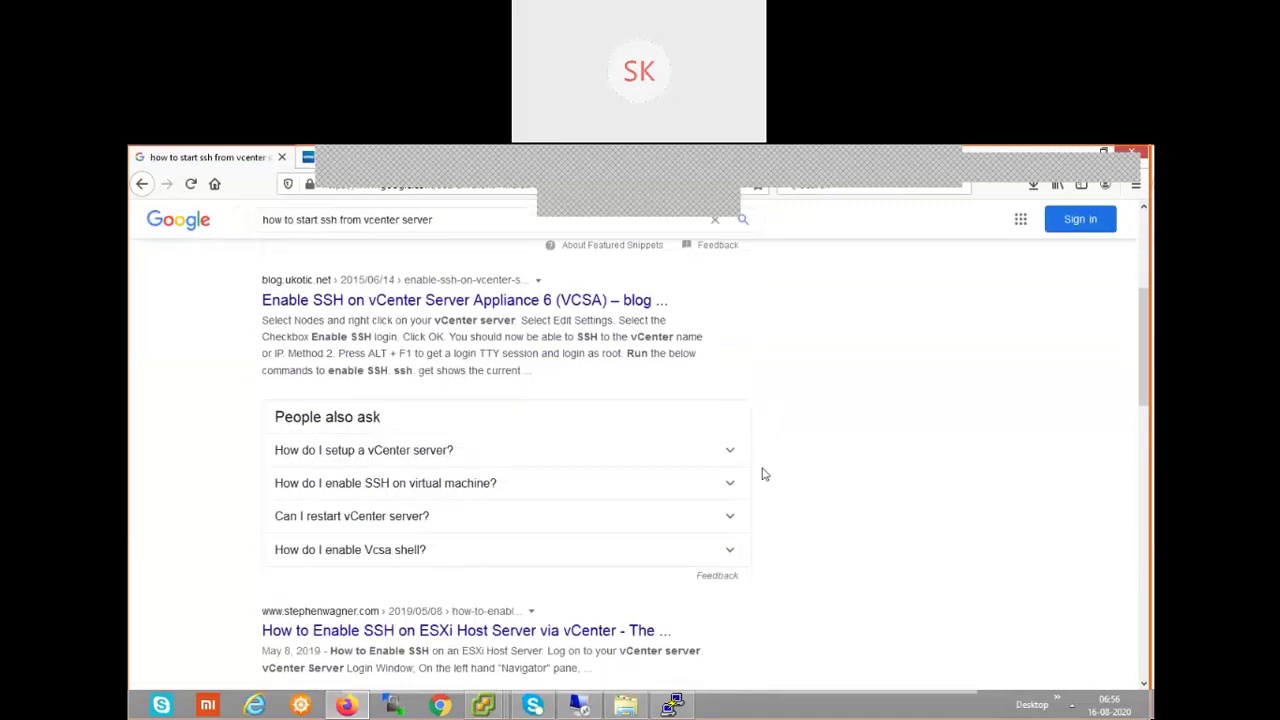
pyautogui.scroll(-3, 762, 474)
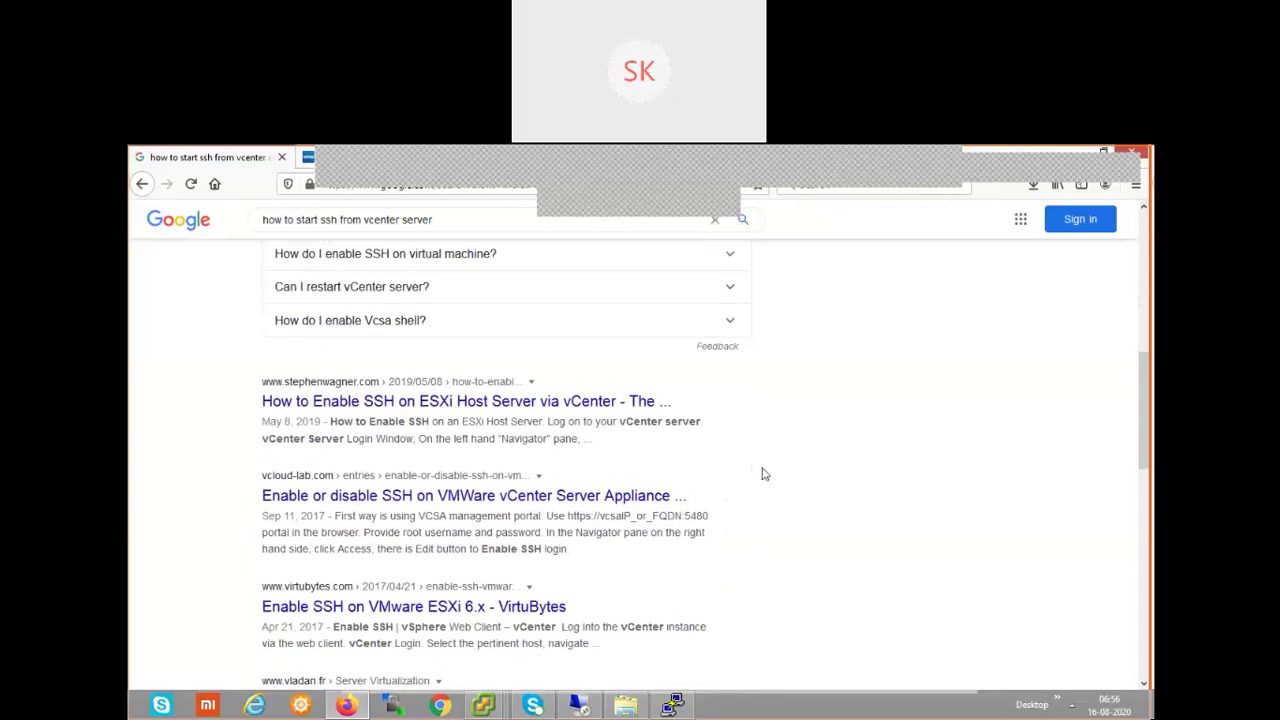
pyautogui.scroll(-3, 762, 474)
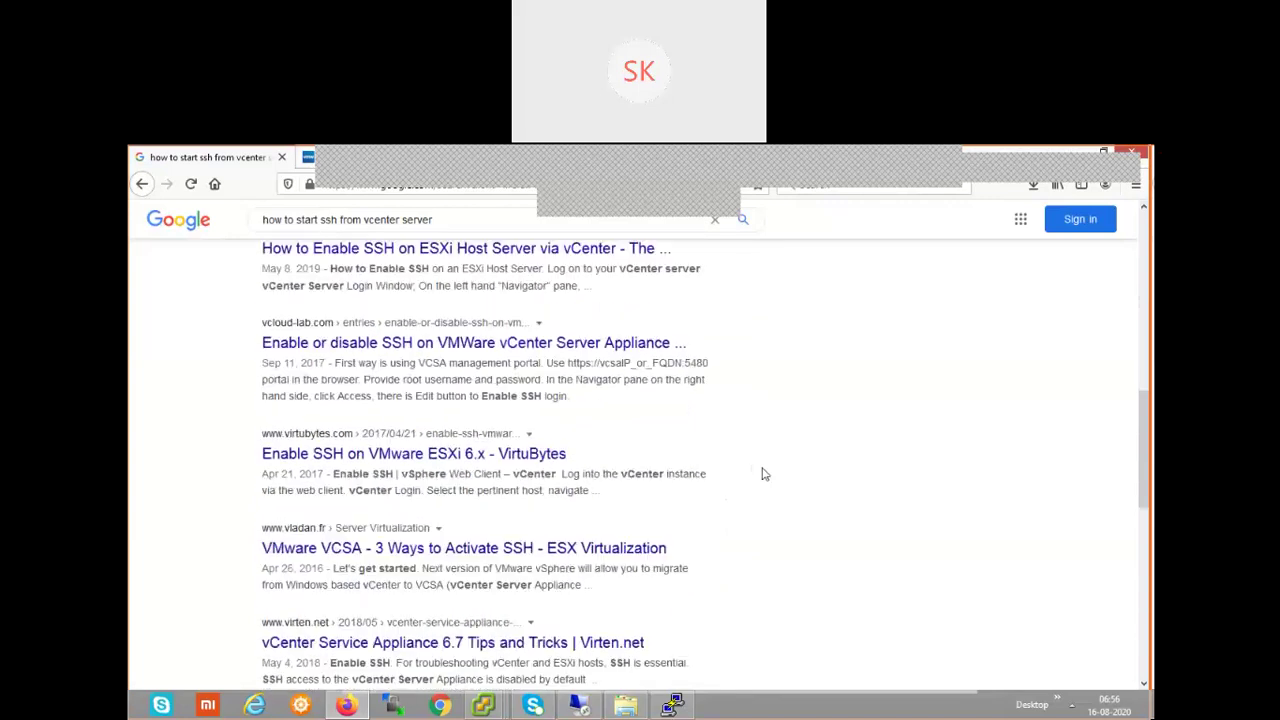
pyautogui.scroll(-5, 762, 474)
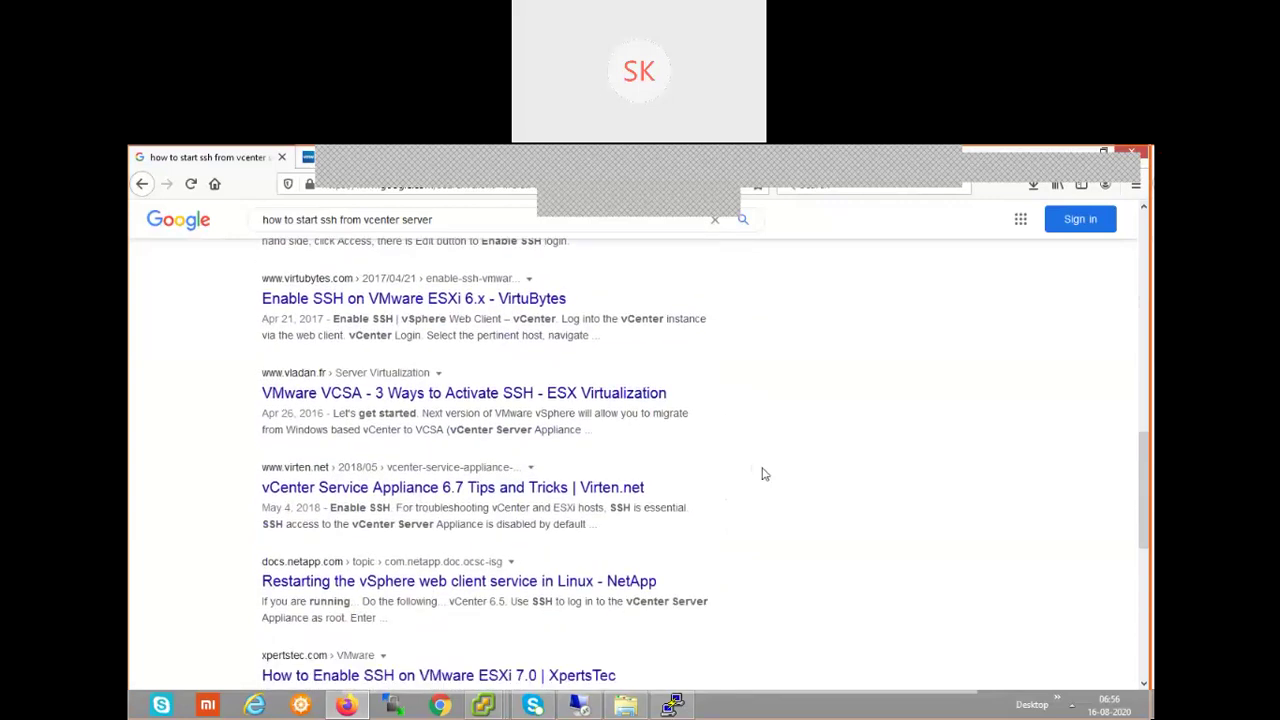
pyautogui.scroll(-1, 762, 474)
pyautogui.scroll(-4, 763, 473)
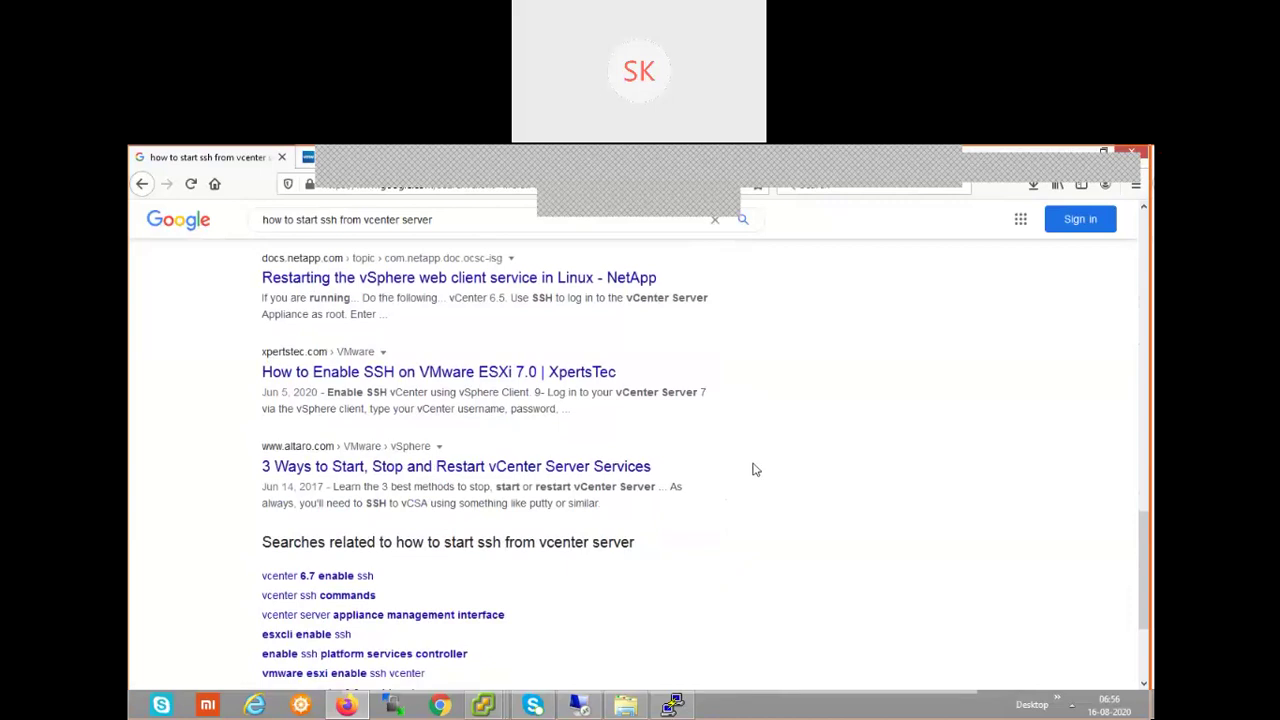
pyautogui.scroll(2, 755, 469)
pyautogui.scroll(-5, 755, 469)
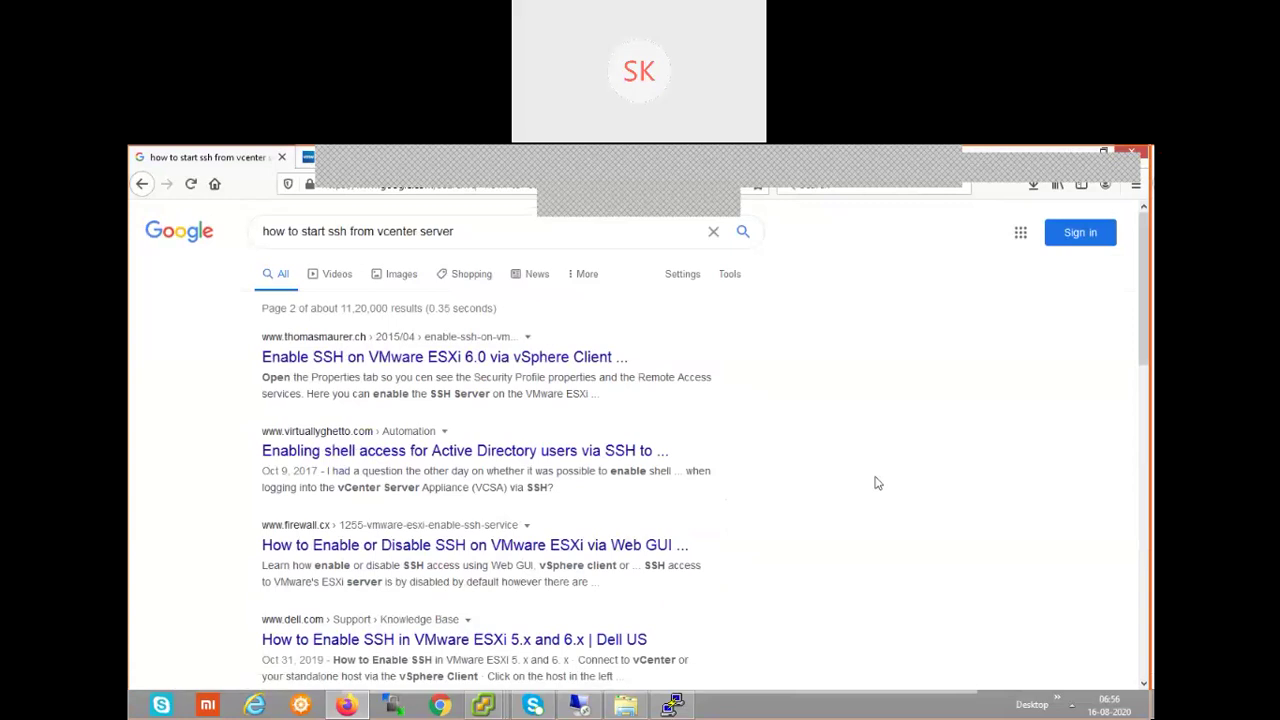
pyautogui.scroll(-3, 876, 483)
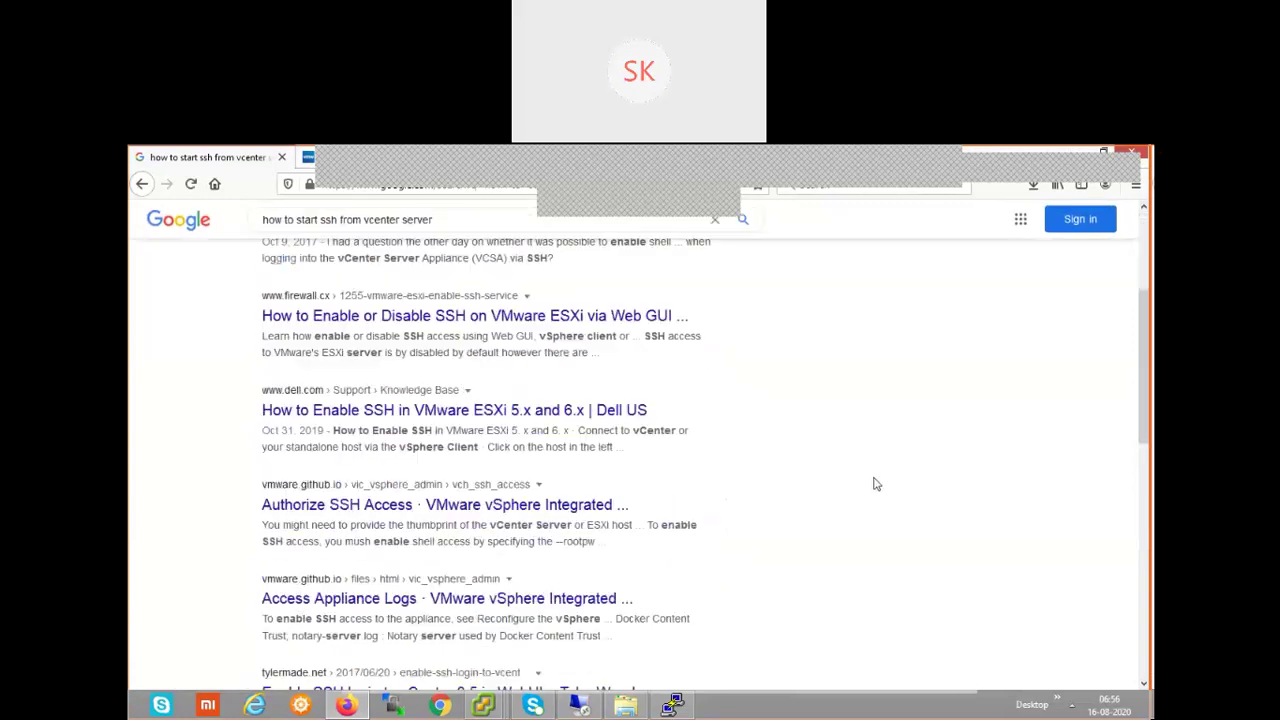
pyautogui.scroll(-1, 876, 484)
pyautogui.scroll(1, 876, 484)
pyautogui.scroll(-1, 876, 484)
pyautogui.scroll(-3, 876, 484)
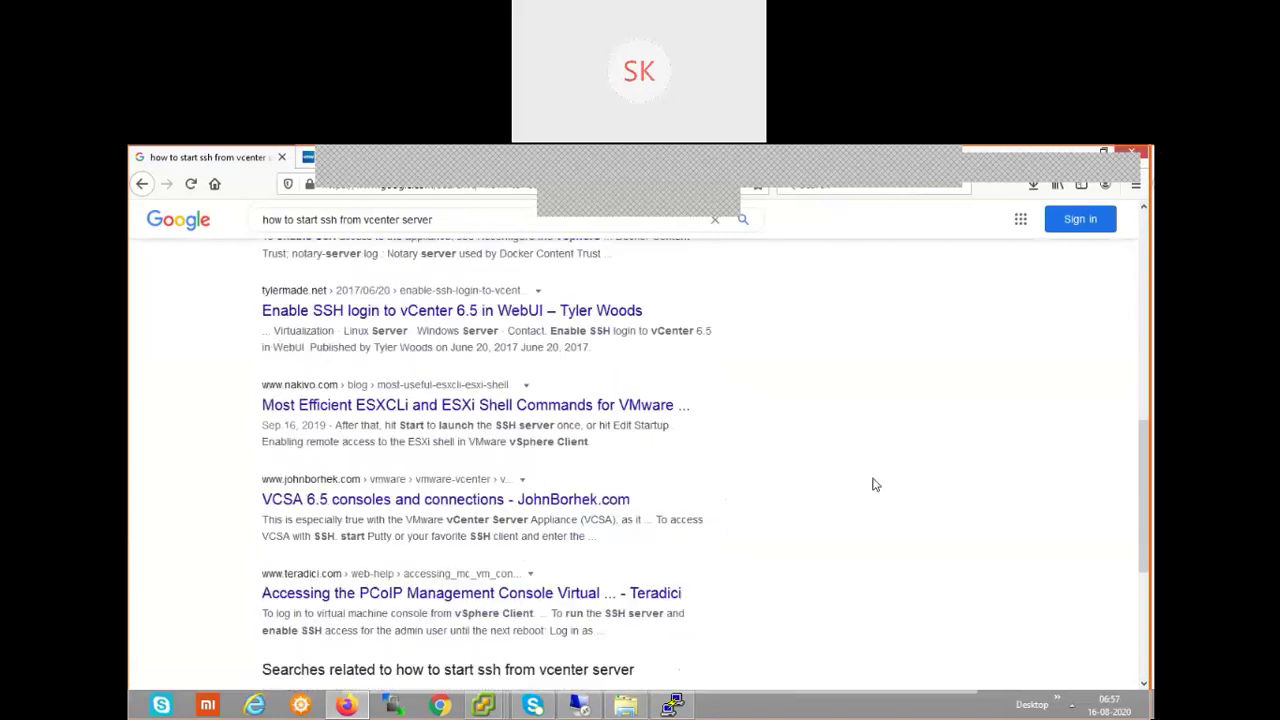
pyautogui.scroll(8, 872, 484)
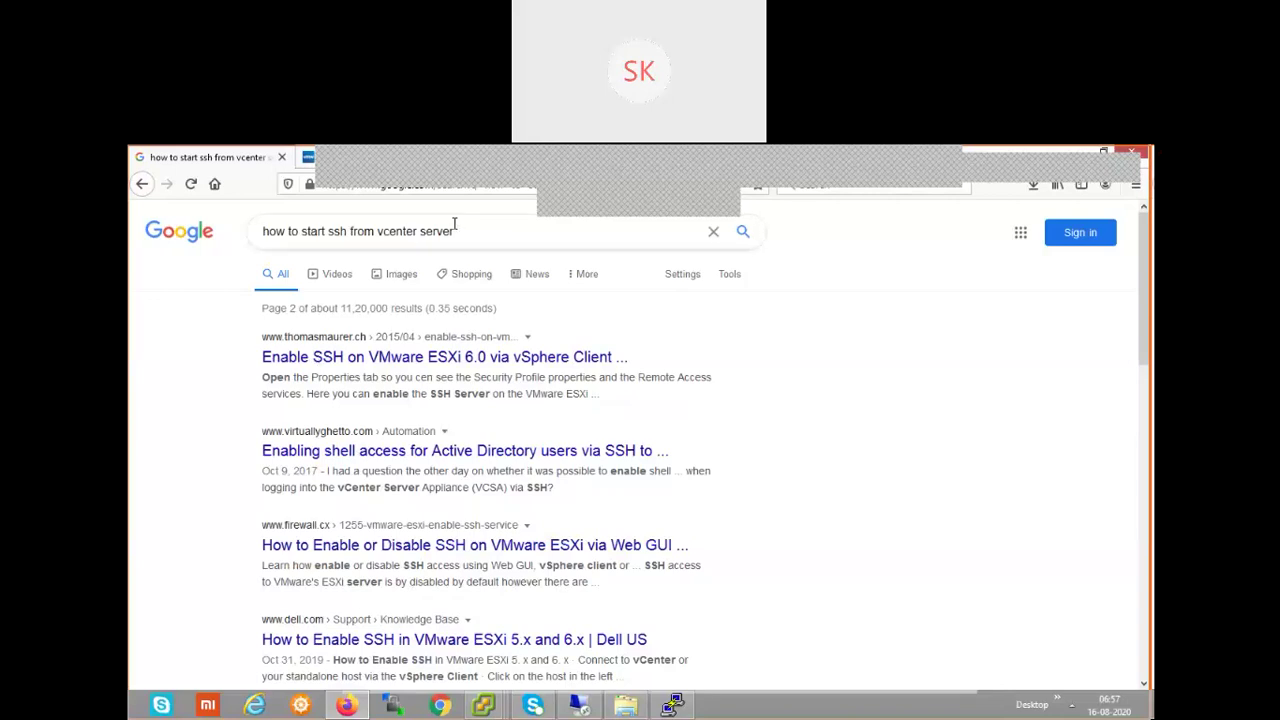
# - Change the query to 'security profile under vcenter server' and search
pyautogui.moveTo(376, 231); pyautogui.dragTo(198, 236)
pyautogui.press('BackSpace')
pyautogui.write('securi')
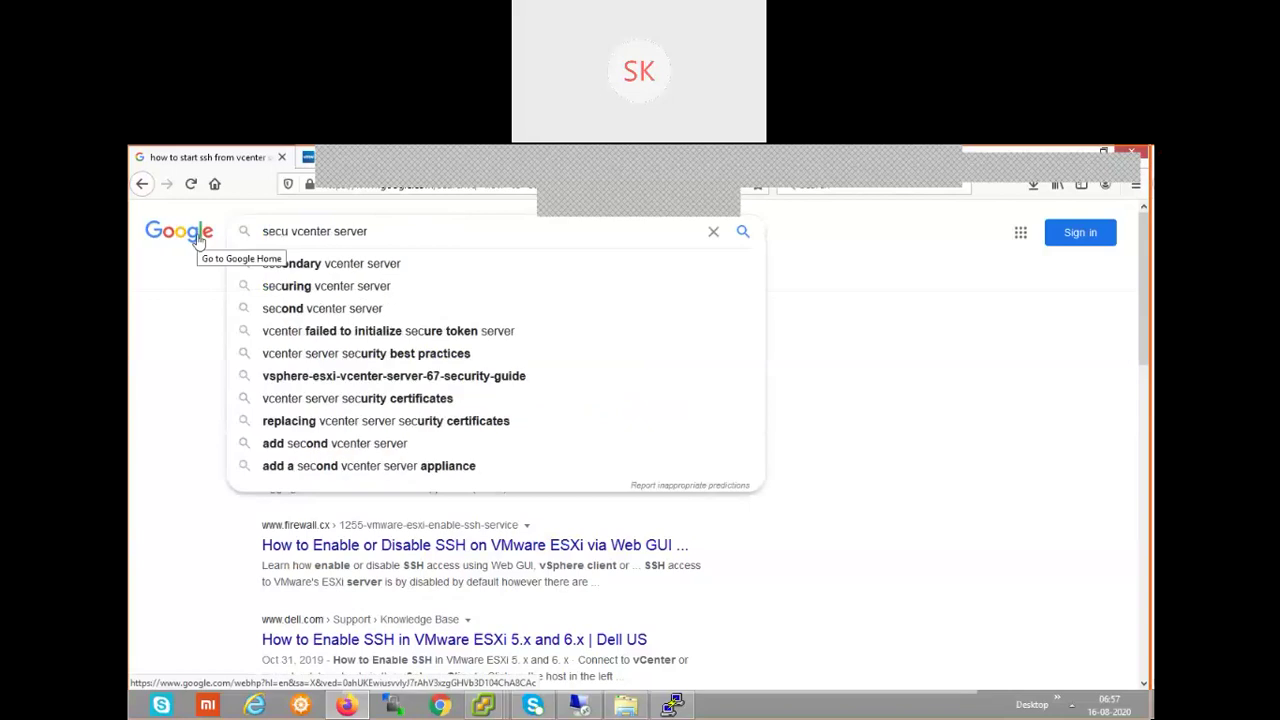
pyautogui.write('ty pro')
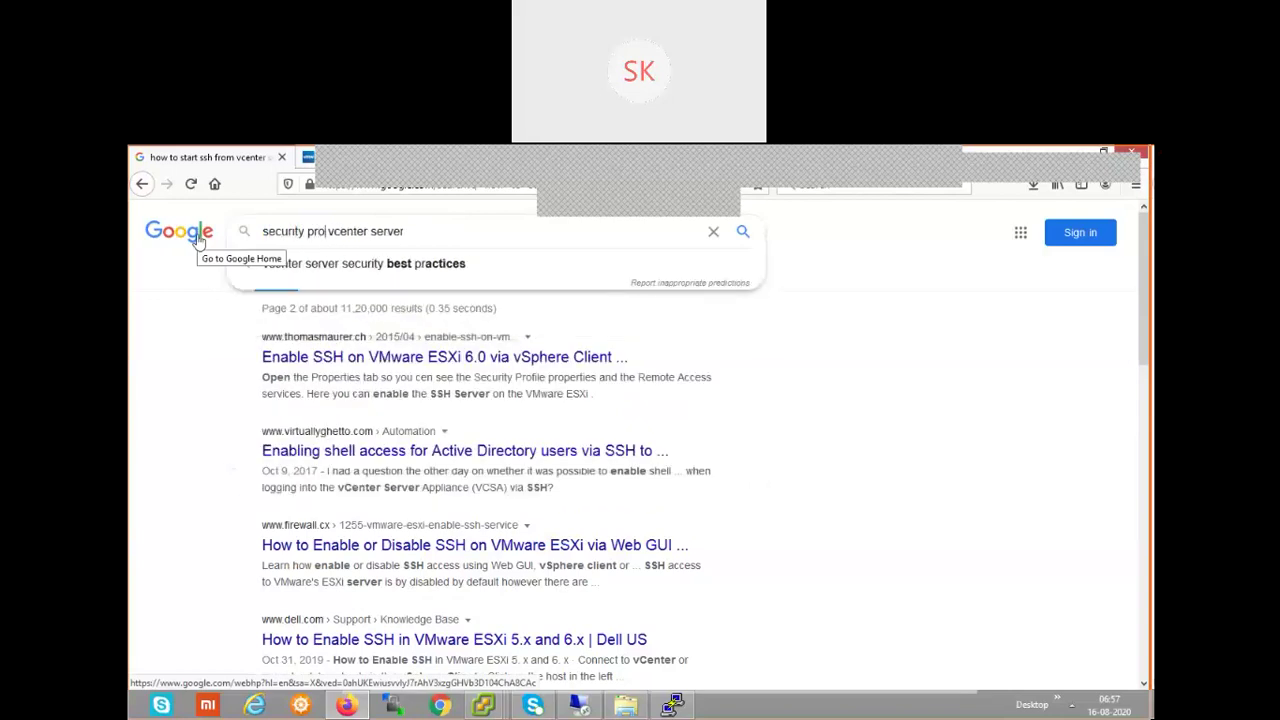
pyautogui.write('file ')
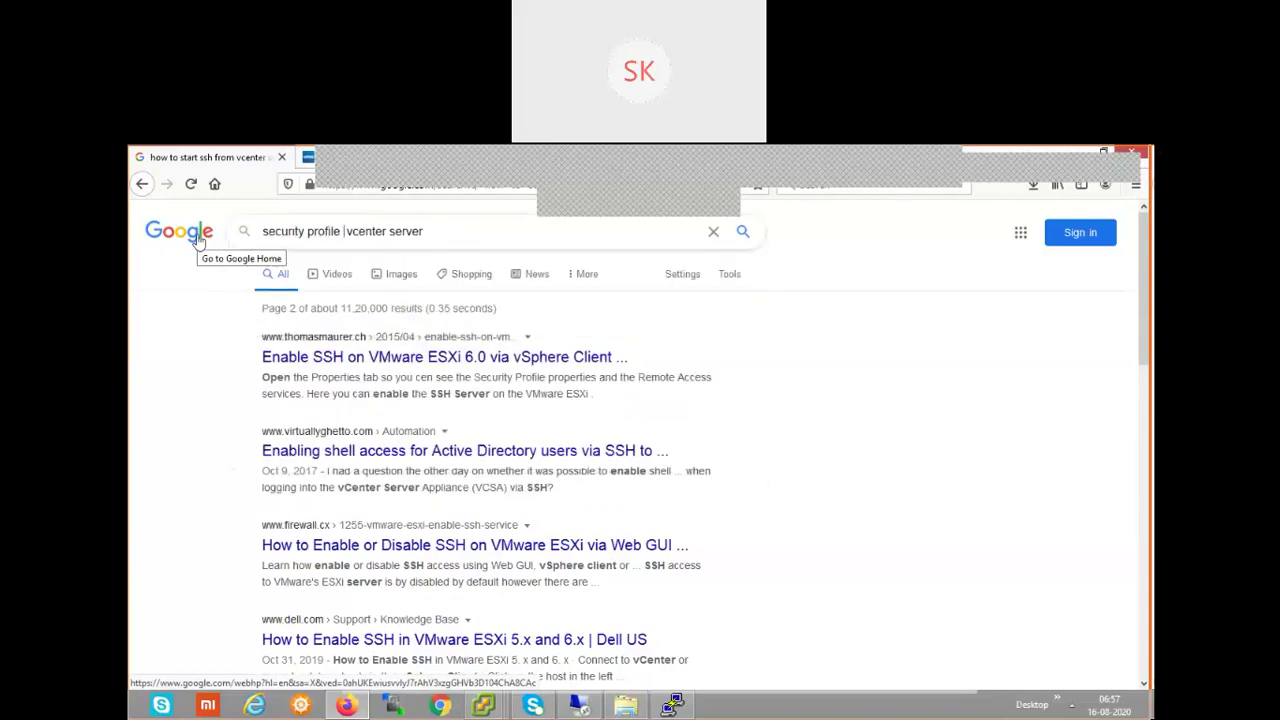
pyautogui.write('under')
pyautogui.press('BackSpace')
pyautogui.press('Return')
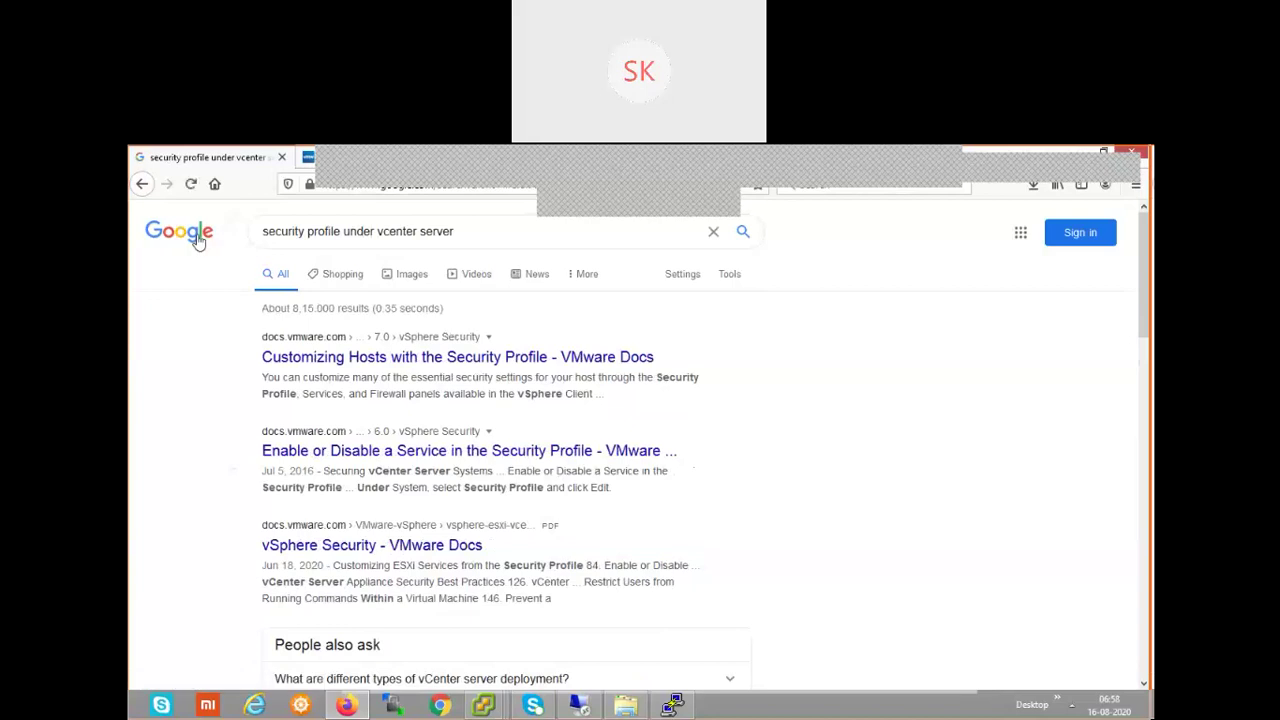
# - Scroll through the 'security profile under vcenter server' results and back up
pyautogui.scroll(-2, 818, 538)
pyautogui.scroll(-2, 818, 538)
pyautogui.scroll(-2, 818, 538)
pyautogui.scroll(-5, 818, 538)
pyautogui.scroll(-3, 818, 538)
pyautogui.scroll(-2, 818, 538)
pyautogui.scroll(-3, 818, 538)
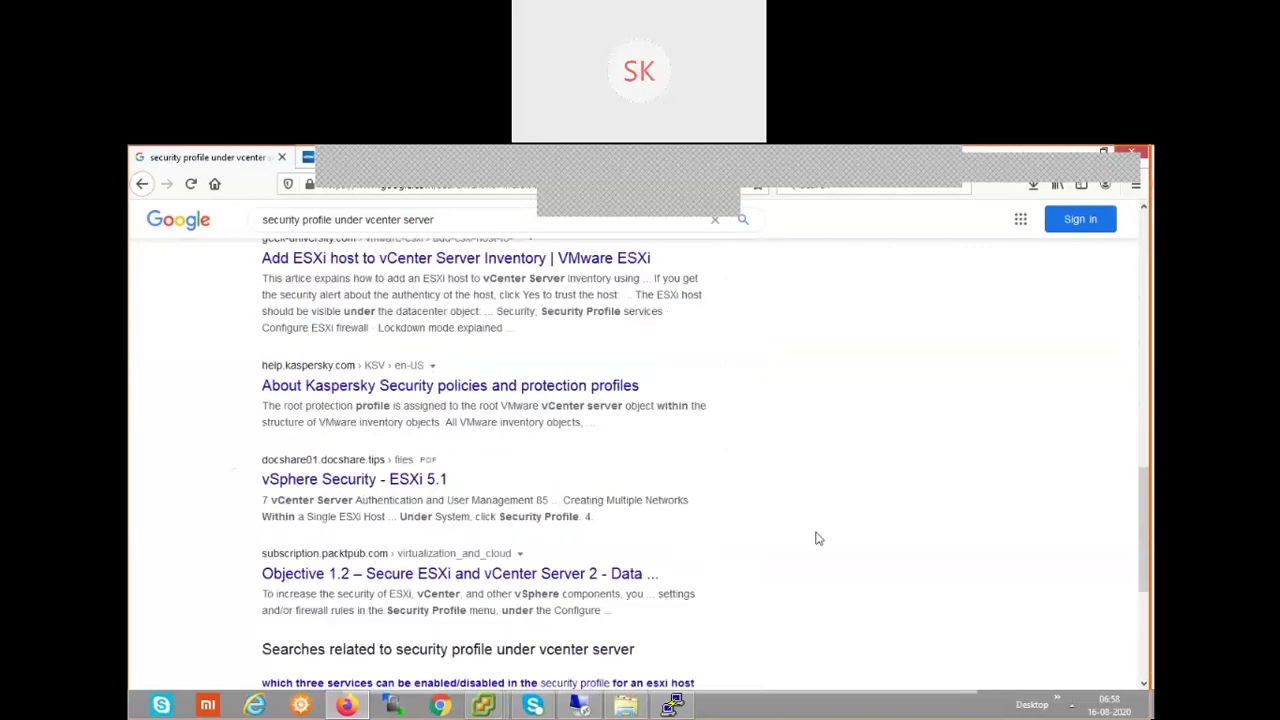
pyautogui.scroll(-5, 818, 538)
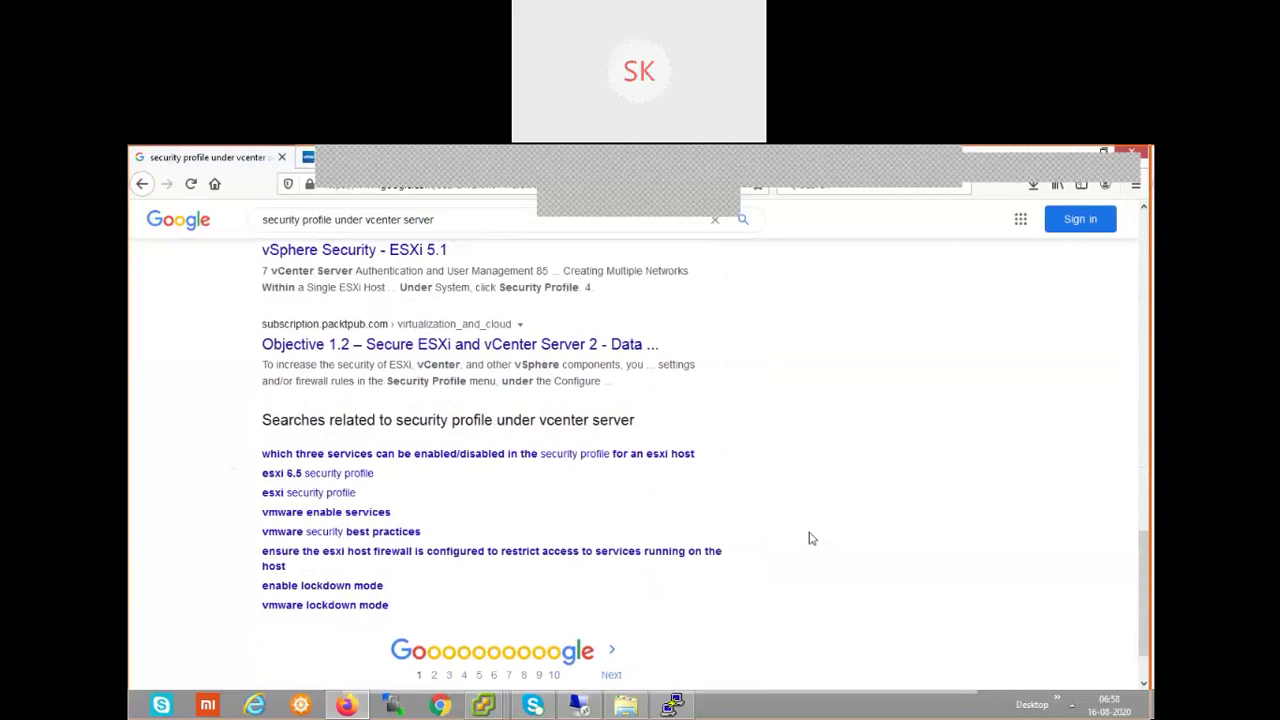
pyautogui.scroll(10, 811, 539)
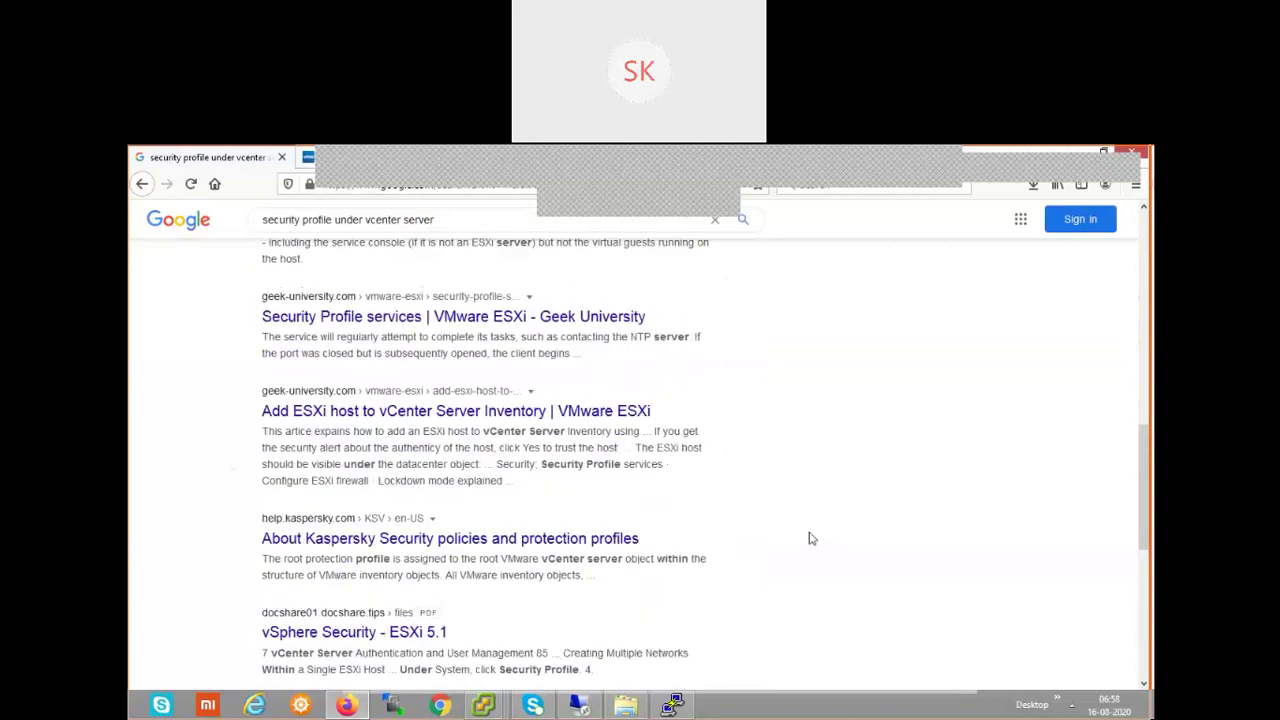
pyautogui.scroll(3, 811, 539)
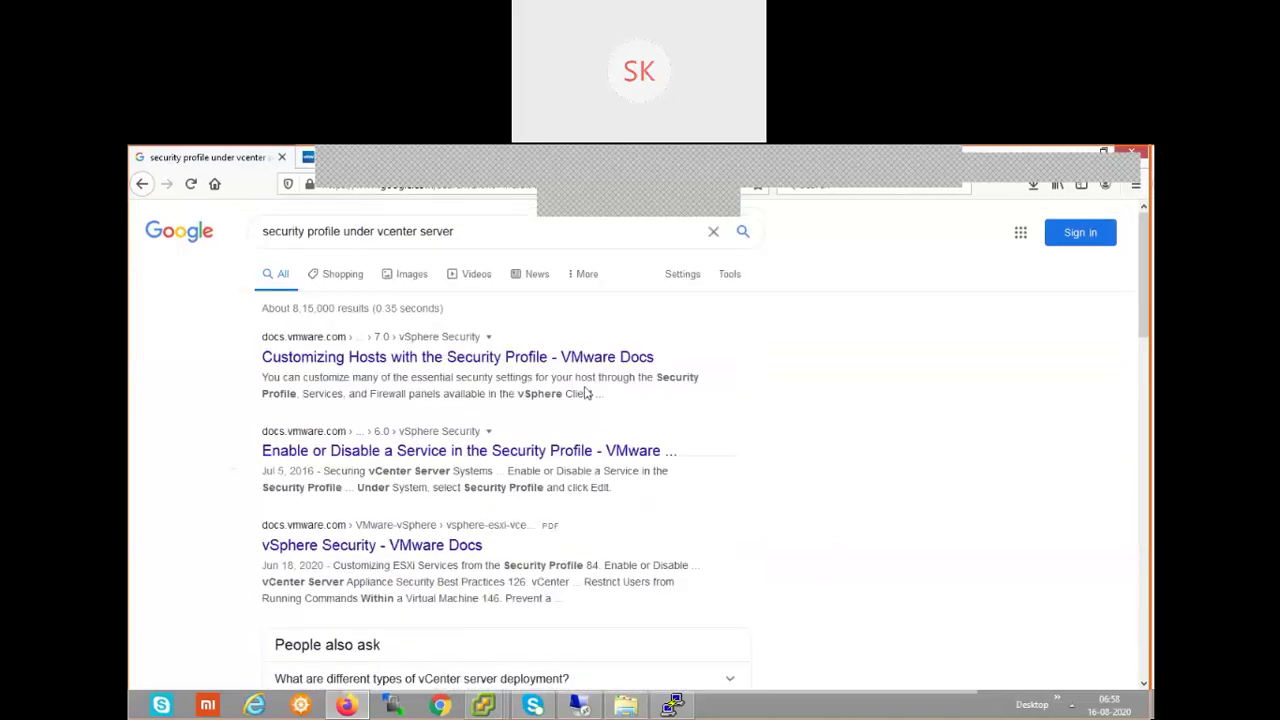
# - Scroll down to the related searches and run 'esxi security profile'
pyautogui.moveTo(377, 231); pyautogui.dragTo(183, 225)
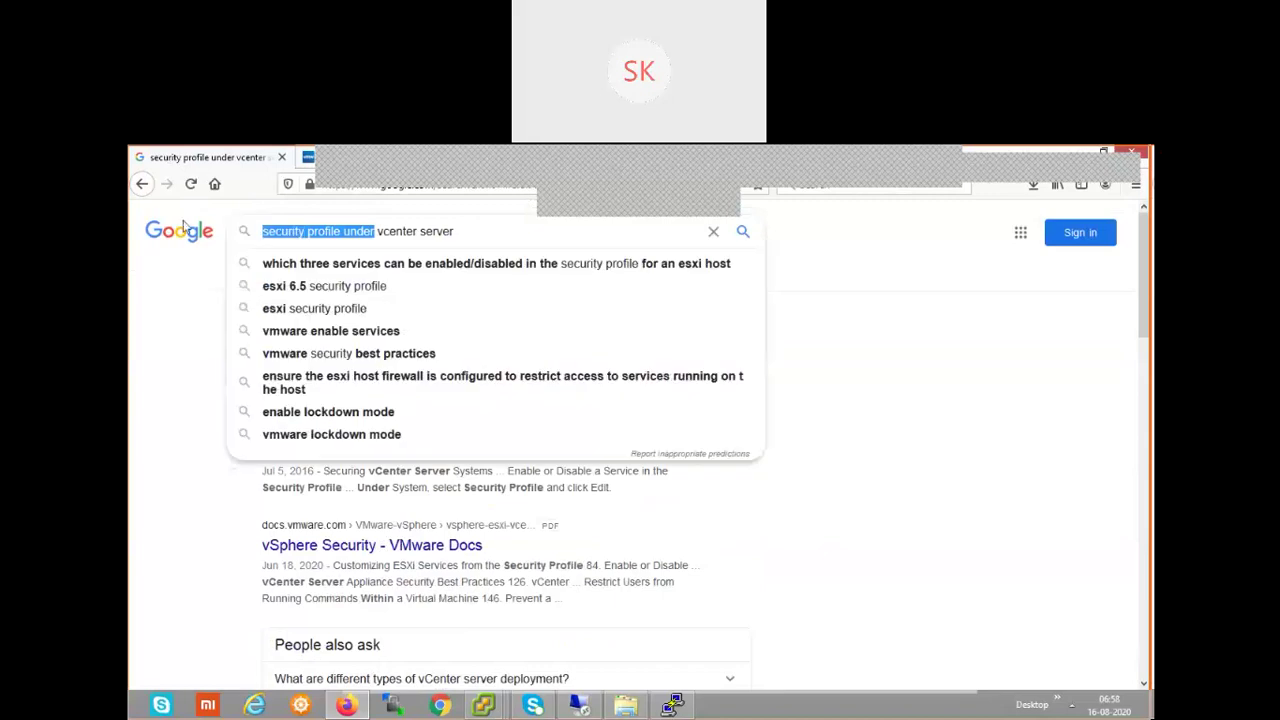
pyautogui.click(926, 511)
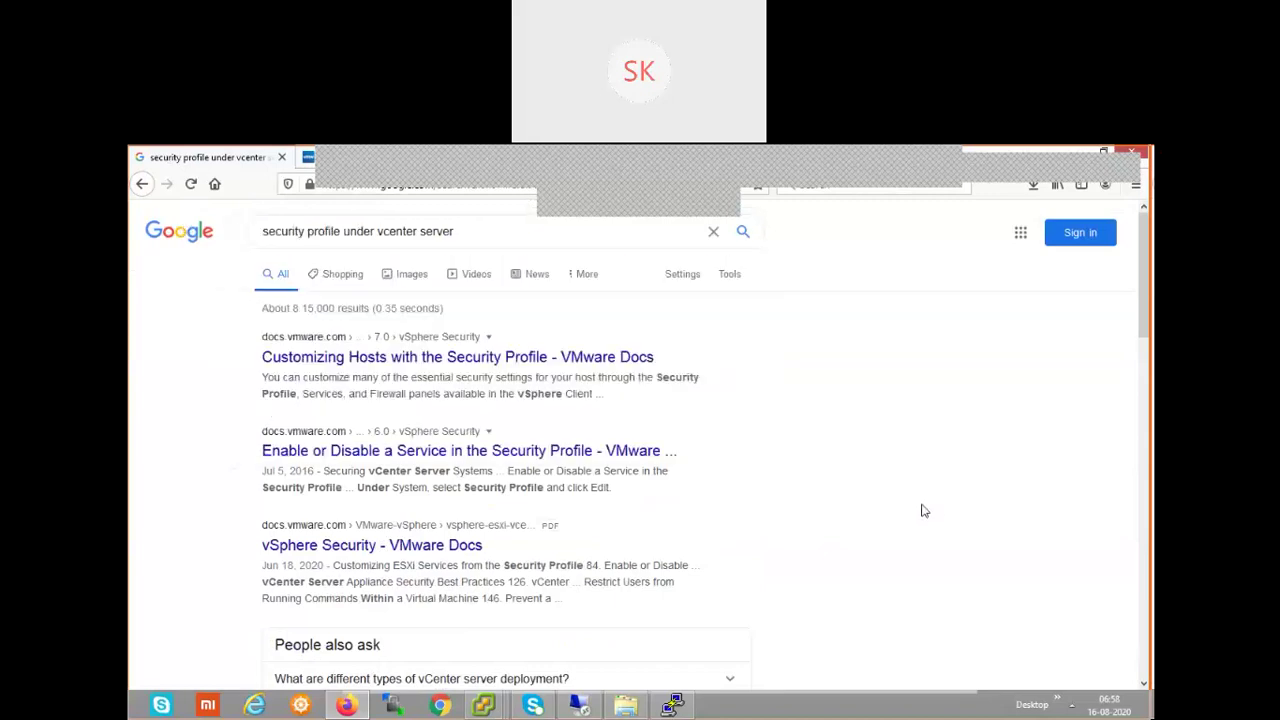
pyautogui.scroll(-3, 924, 509)
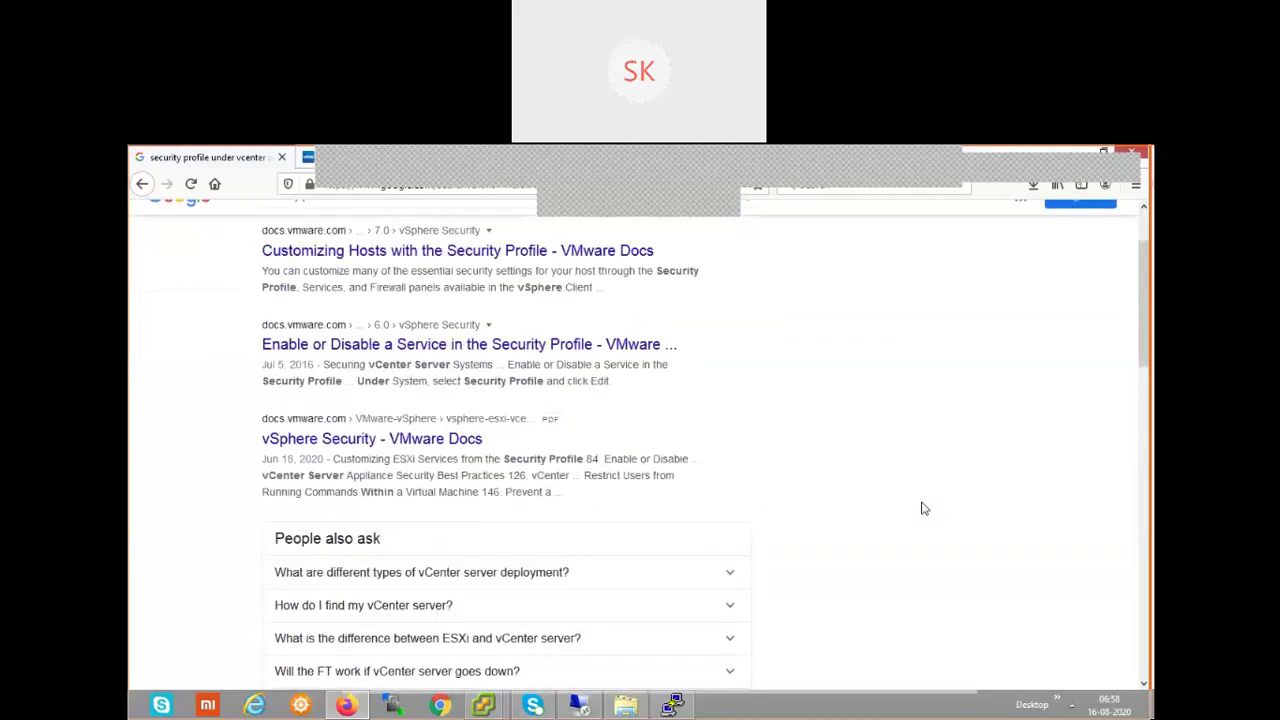
pyautogui.scroll(-1, 924, 509)
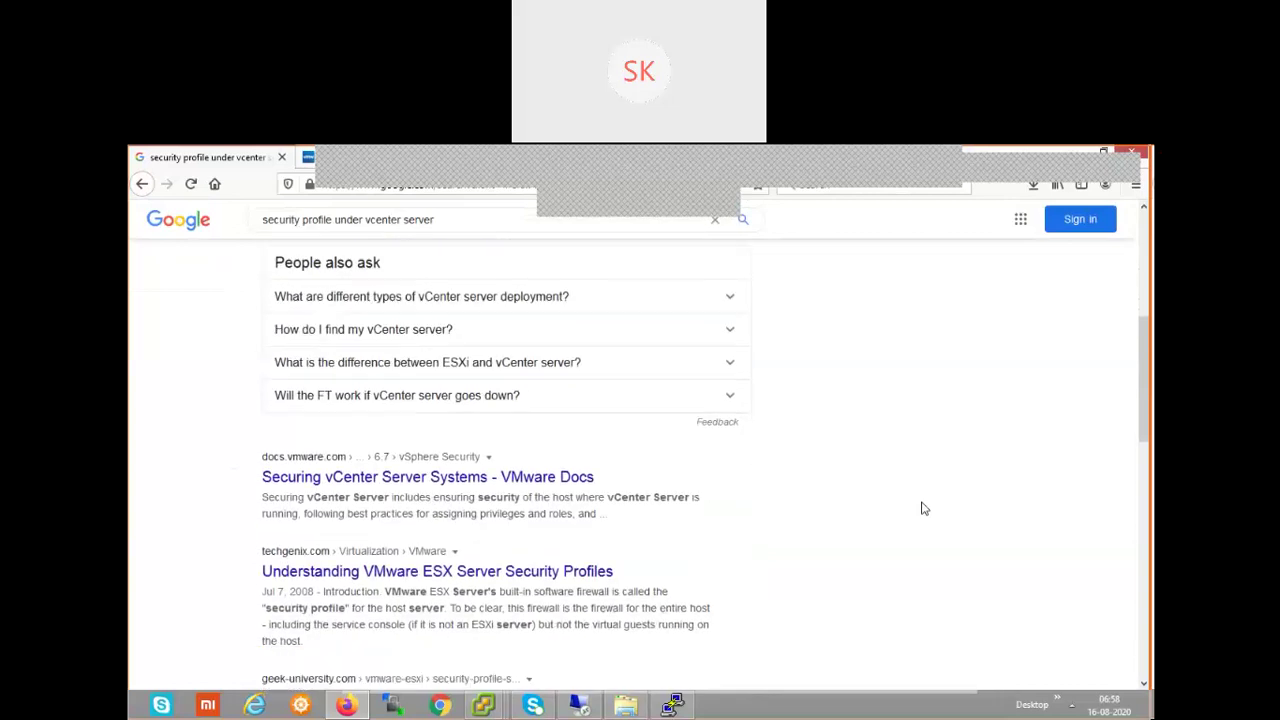
pyautogui.scroll(-4, 924, 509)
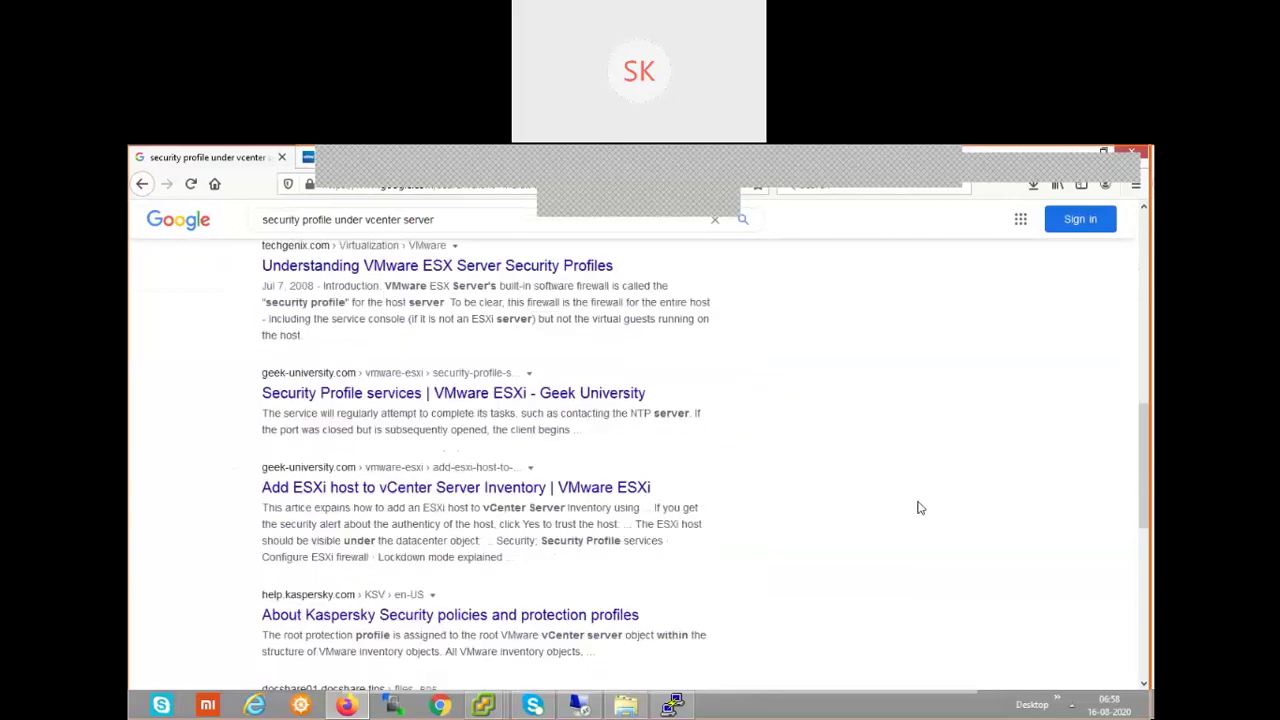
pyautogui.scroll(-2, 921, 508)
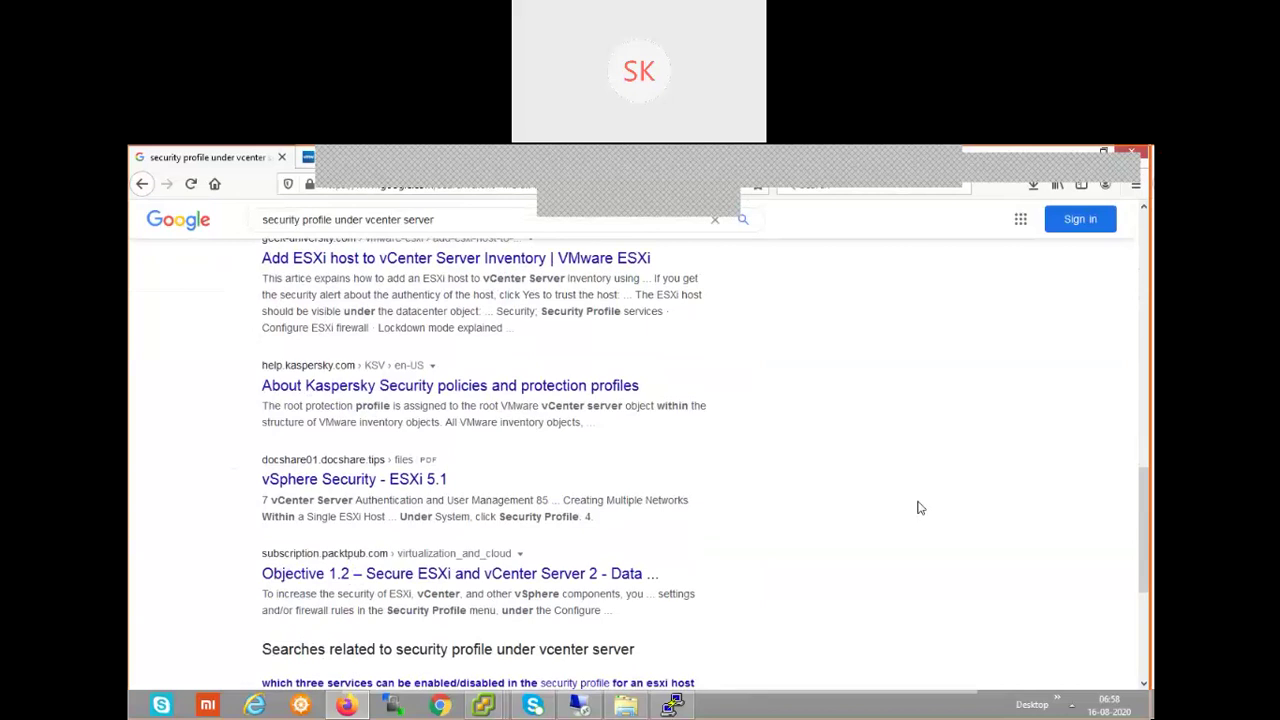
pyautogui.scroll(-2, 921, 508)
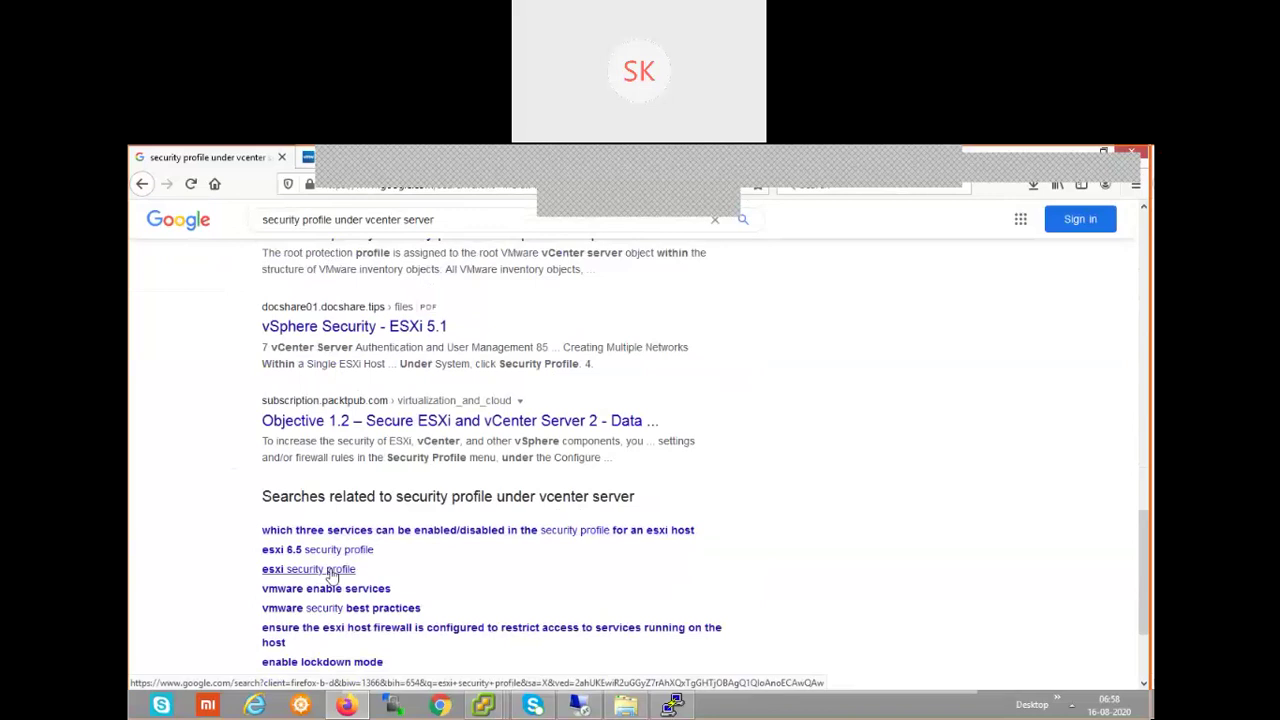
pyautogui.click(331, 570)
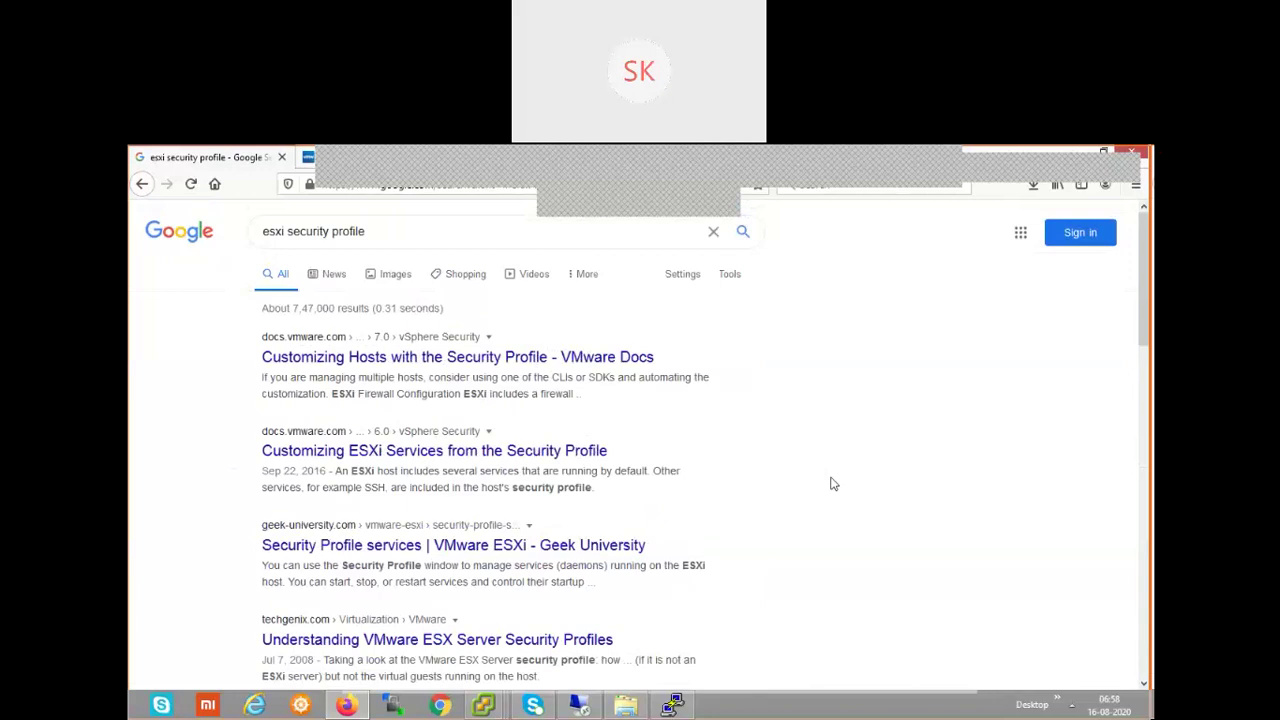
# - Scroll the 'esxi security profile' results from VMware Docs down to vaulted.io and back up
pyautogui.scroll(-3, 830, 484)
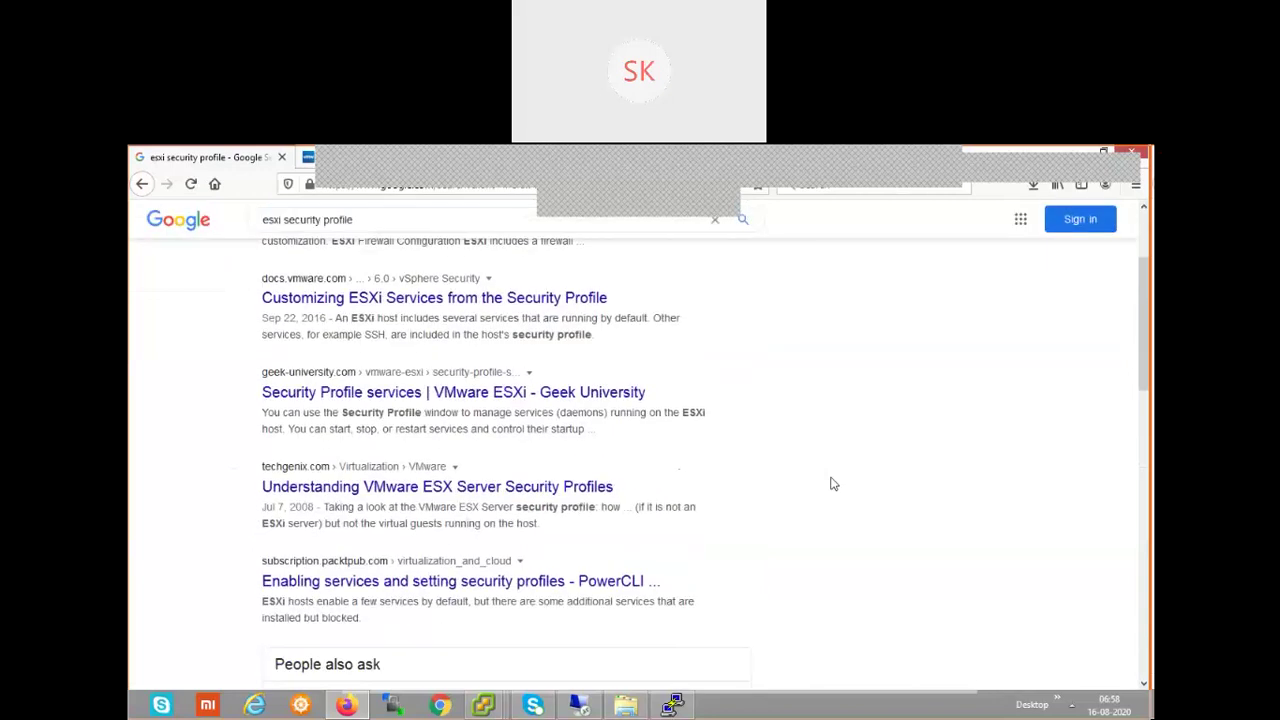
pyautogui.scroll(-6, 830, 484)
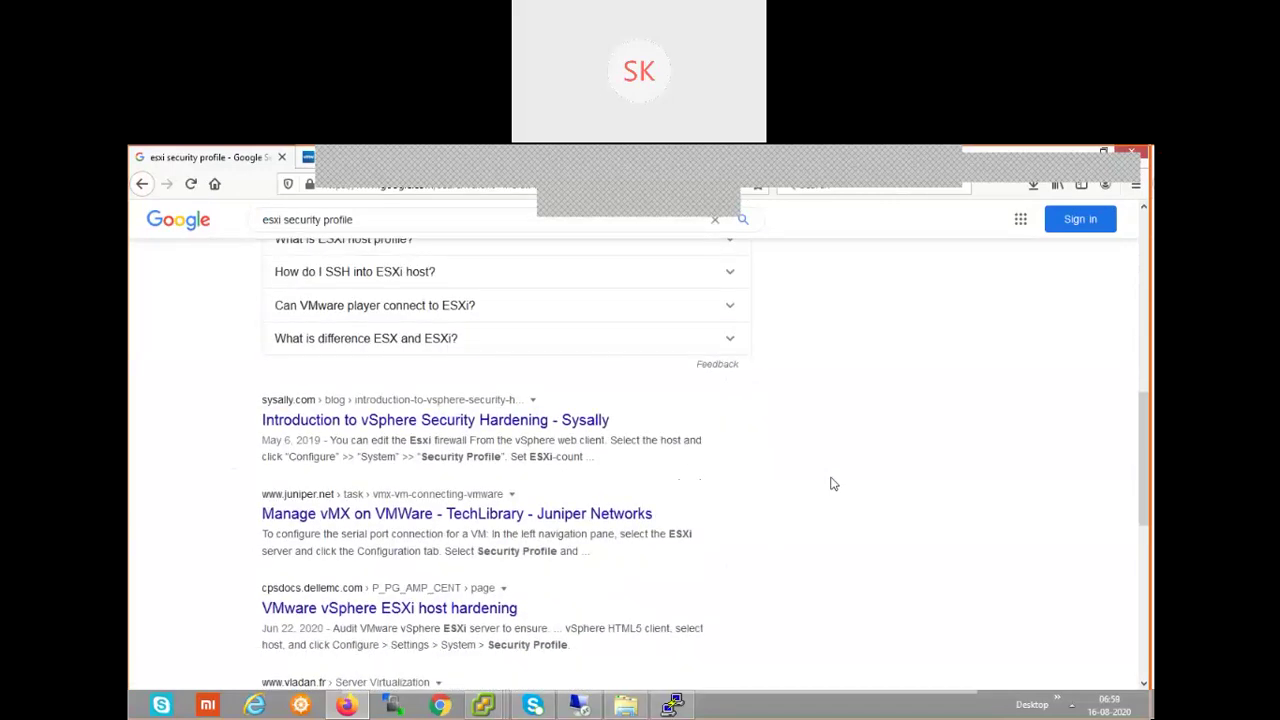
pyautogui.scroll(-2, 830, 484)
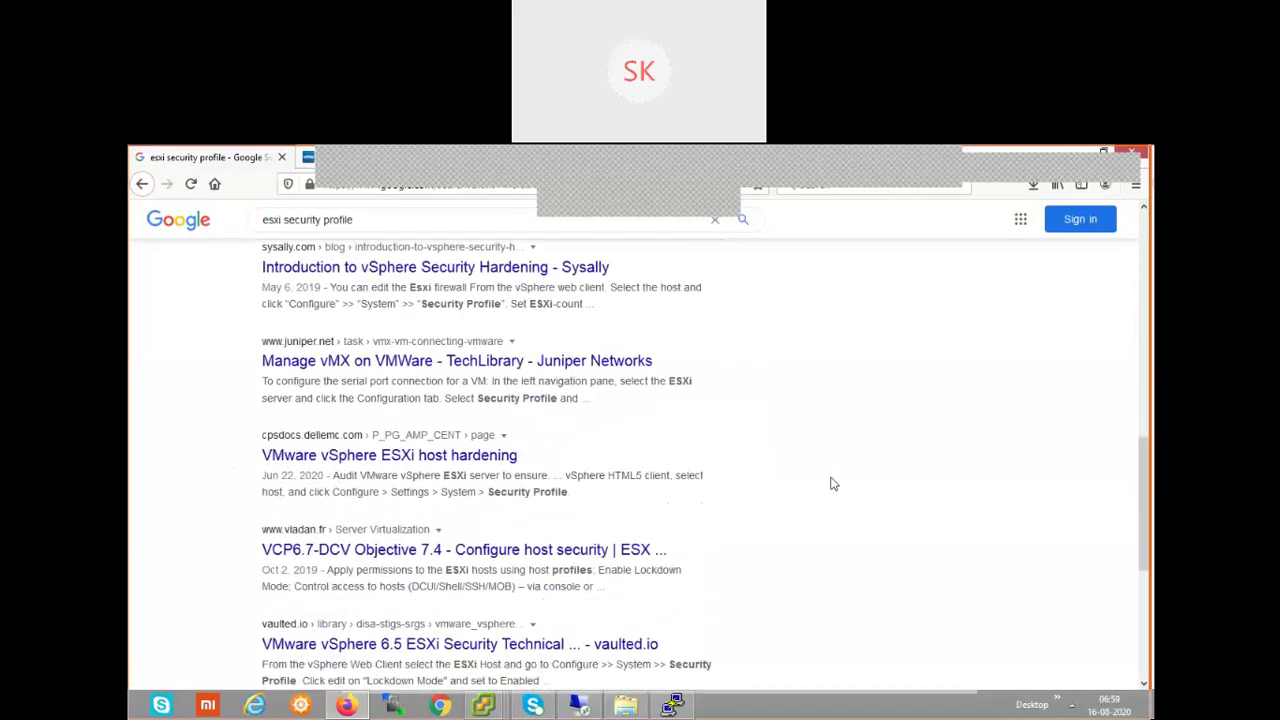
pyautogui.scroll(-2, 830, 484)
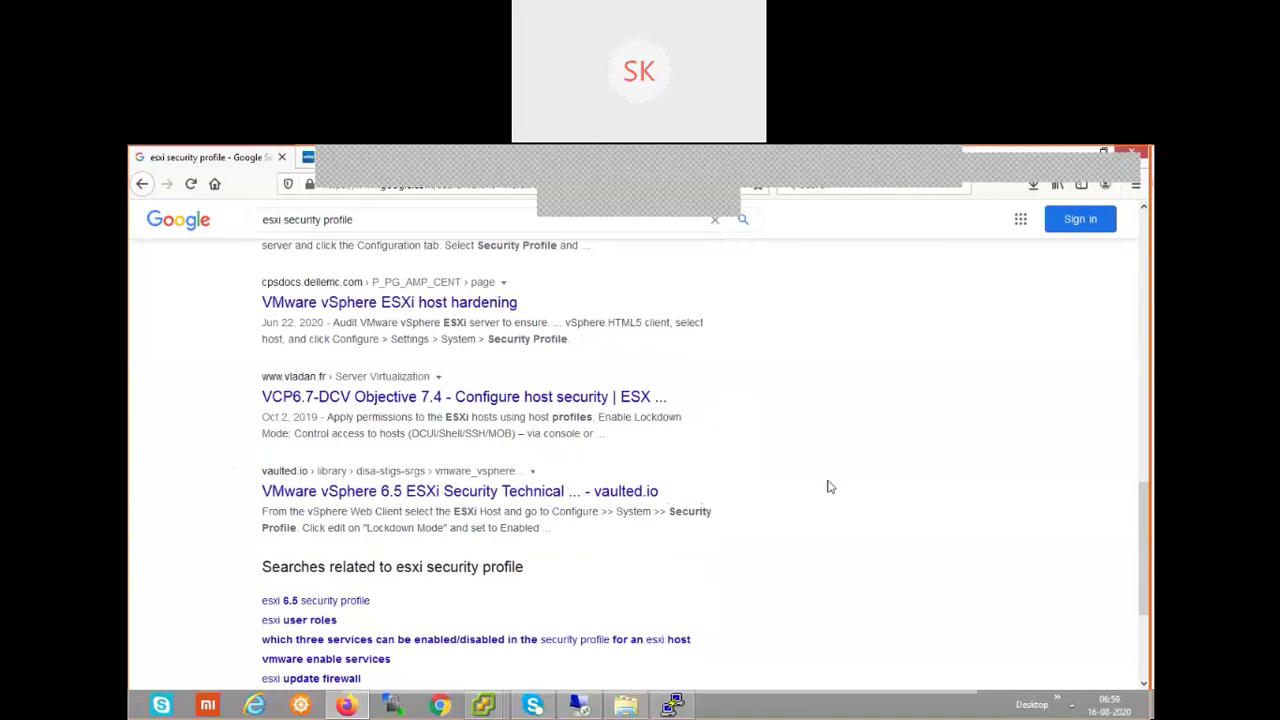
pyautogui.scroll(7, 826, 490)
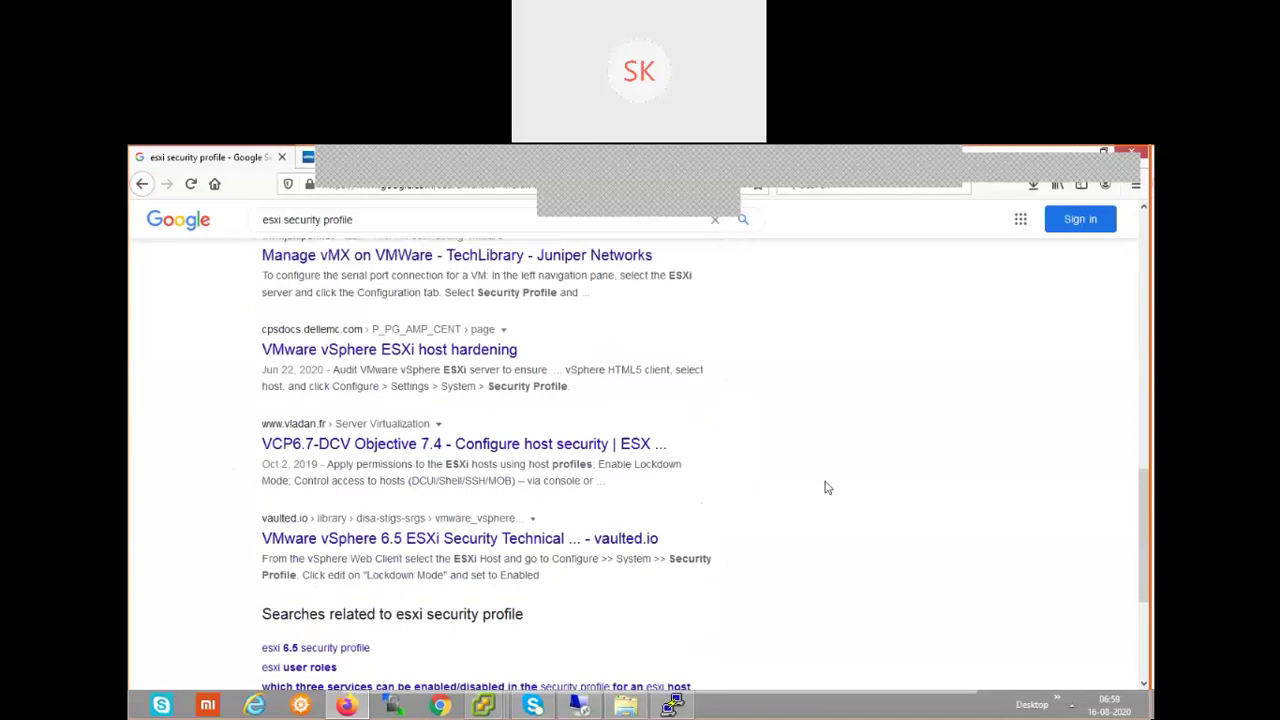
pyautogui.scroll(4, 705, 358)
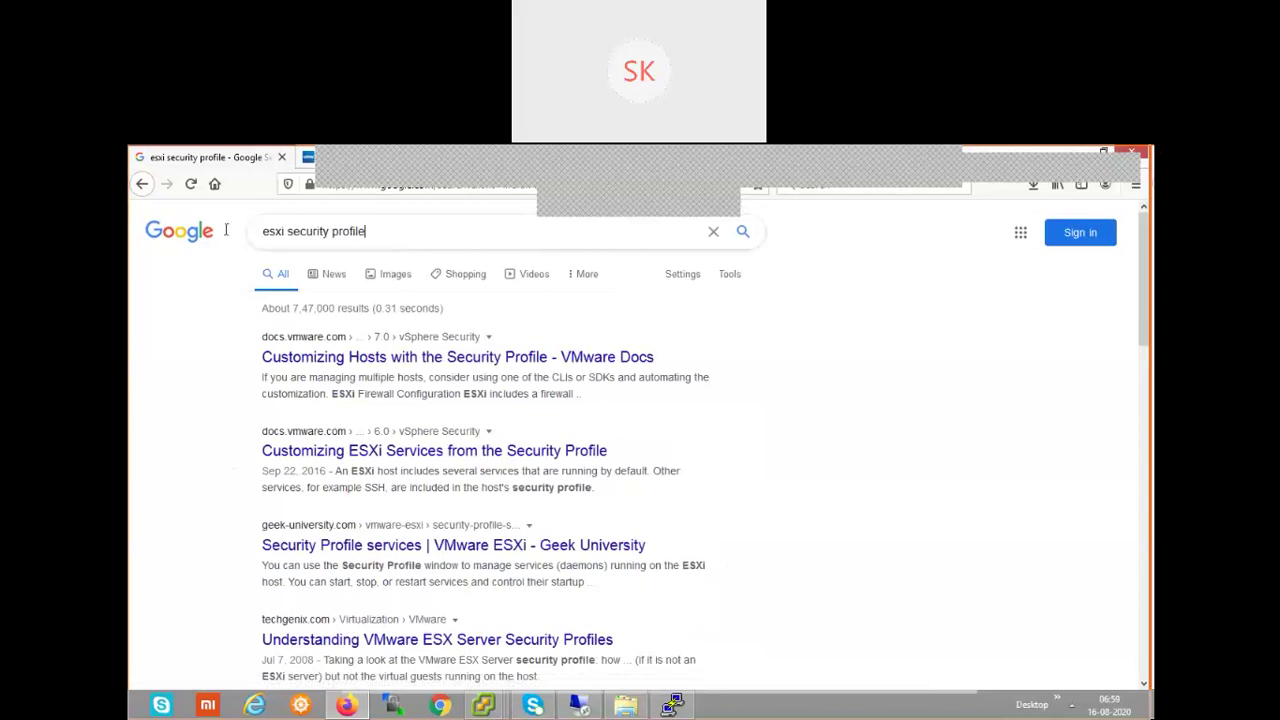
# - Search 'how to restart managements vmware' and open the KB article 'Restarting the Management agents in ESXi'
pyautogui.moveTo(400, 236); pyautogui.dragTo(213, 233)
pyautogui.write('how ')
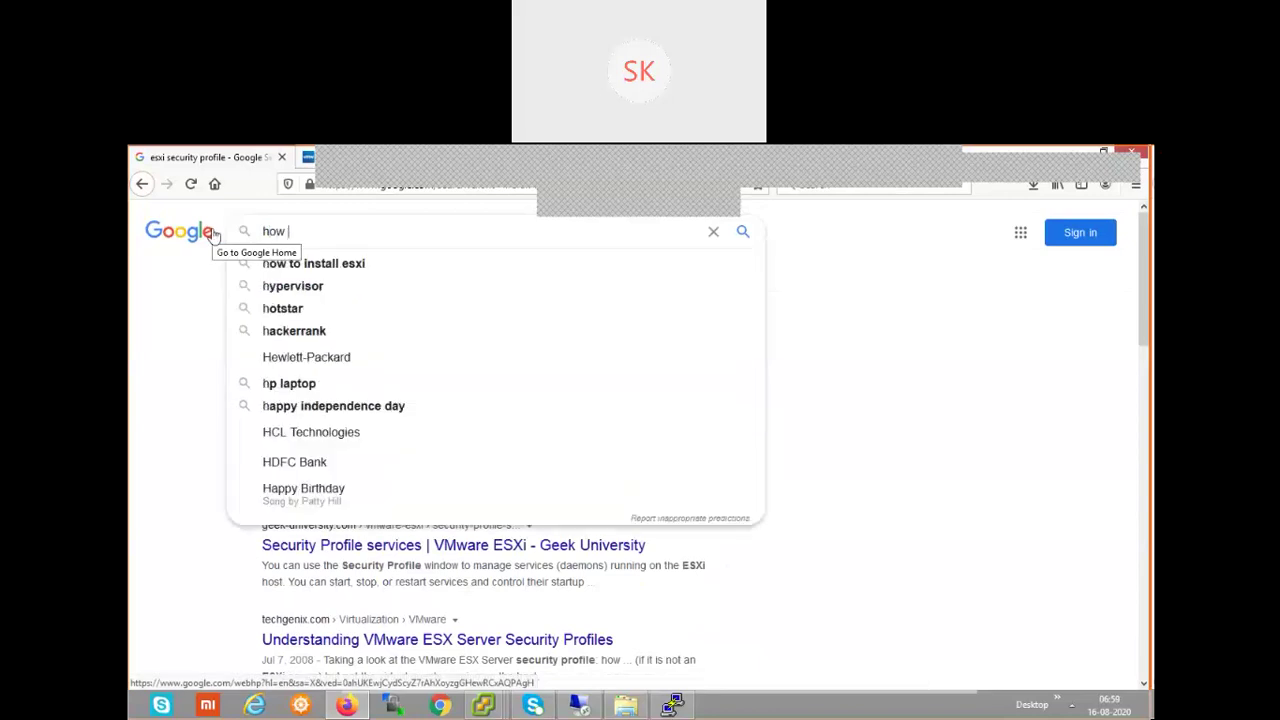
pyautogui.write('to restart ')
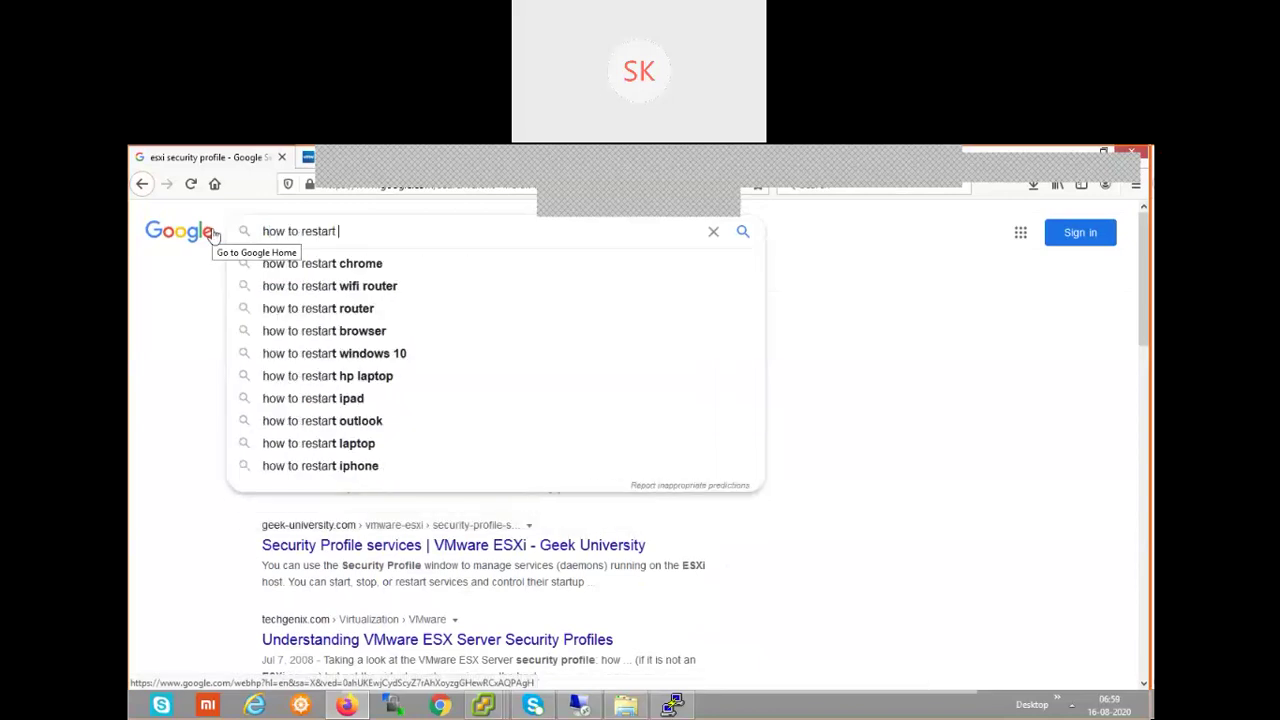
pyautogui.write('mana')
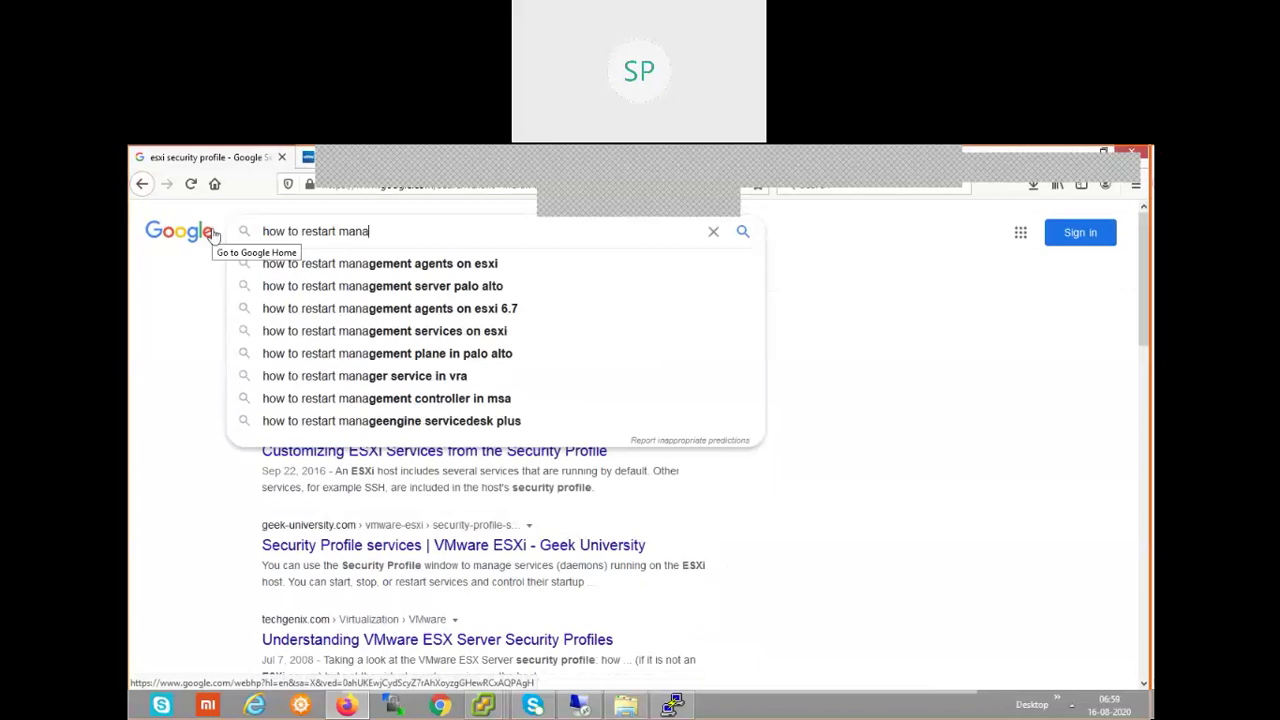
pyautogui.write('gemenets ')
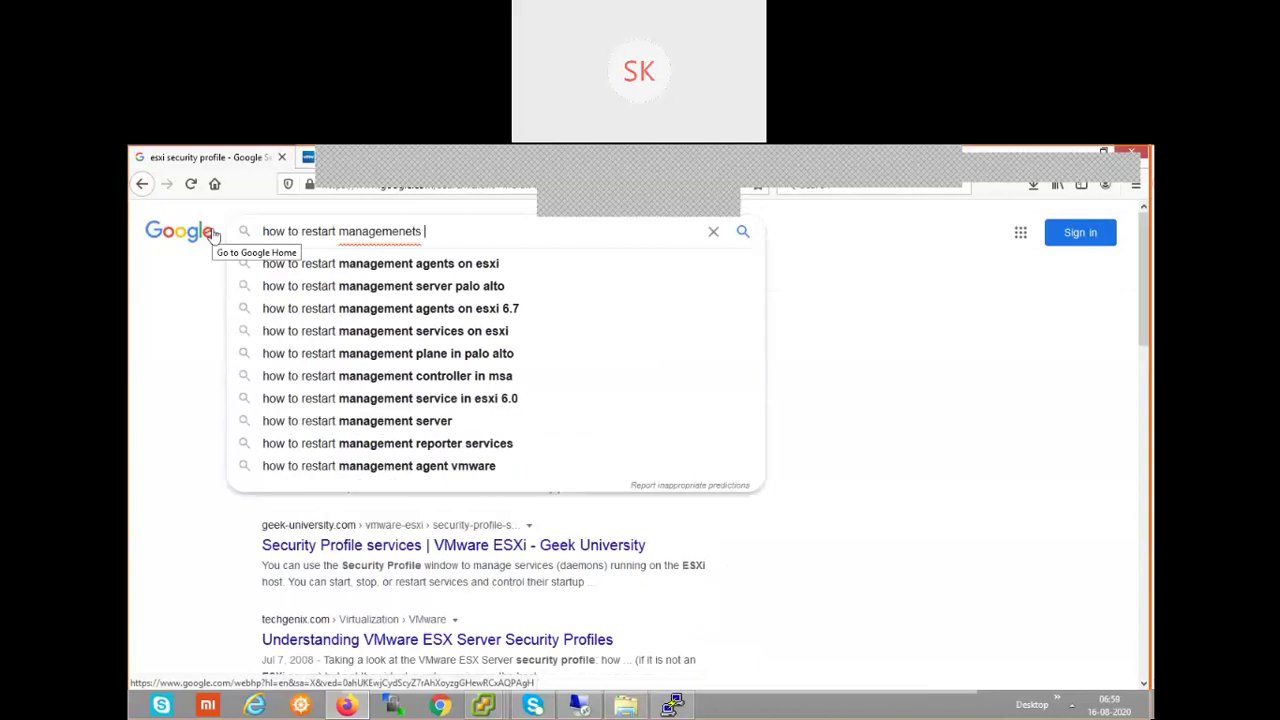
pyautogui.write('=')
pyautogui.press('BackSpace')
pyautogui.press('BackSpace')
pyautogui.press('BackSpace')
pyautogui.press('BackSpace')
pyautogui.press('BackSpace')
pyautogui.write('ts vmware')
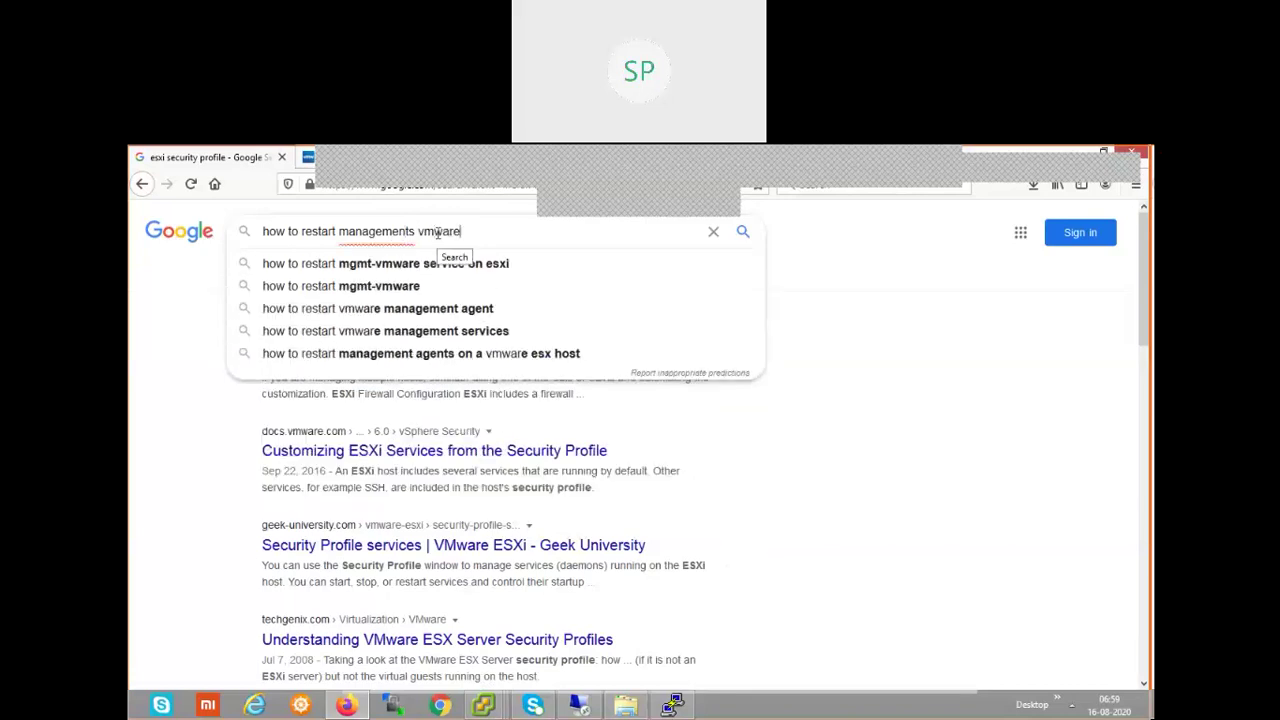
pyautogui.press('Return')
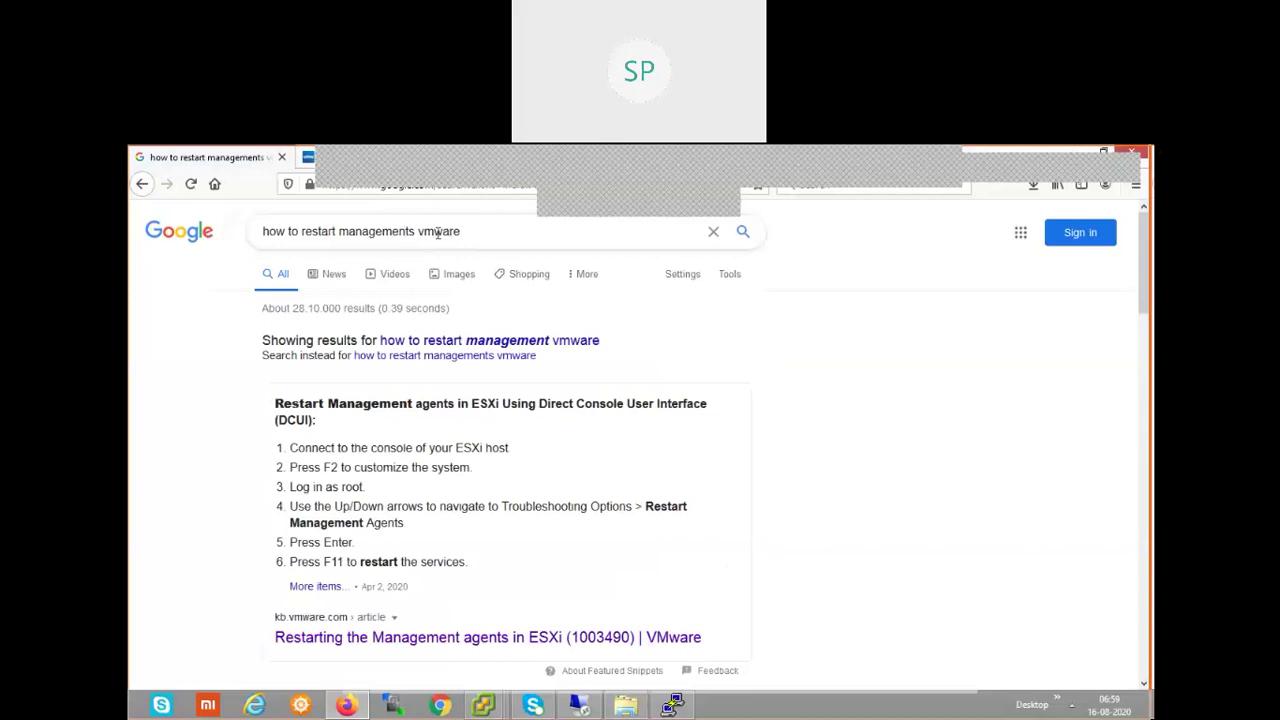
pyautogui.click(601, 648)
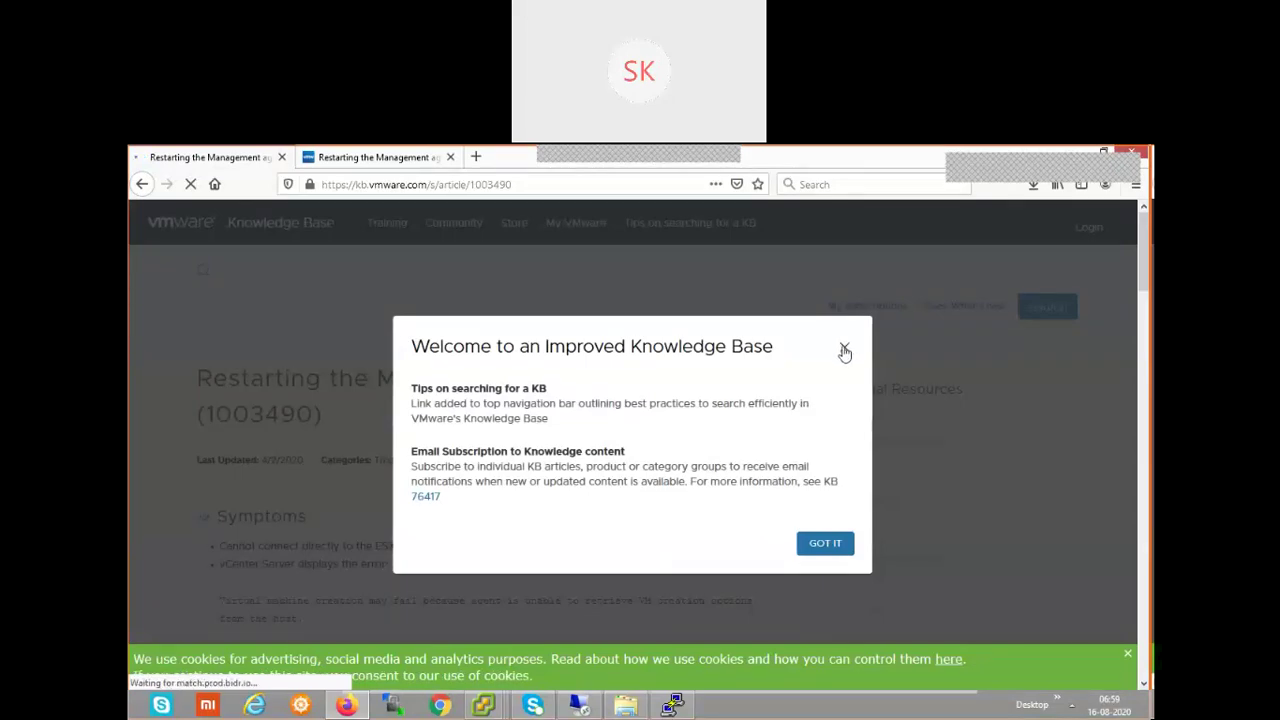
pyautogui.click(844, 349)
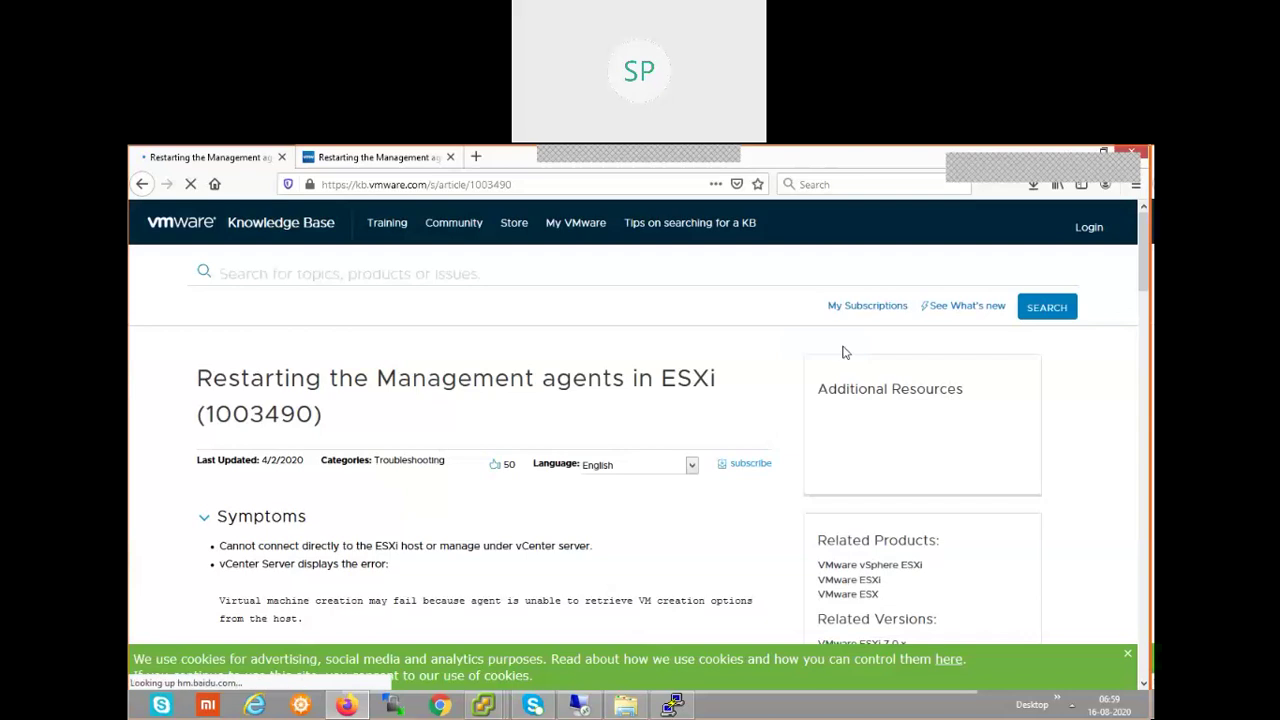
pyautogui.scroll(-3, 752, 443)
pyautogui.scroll(-6, 750, 445)
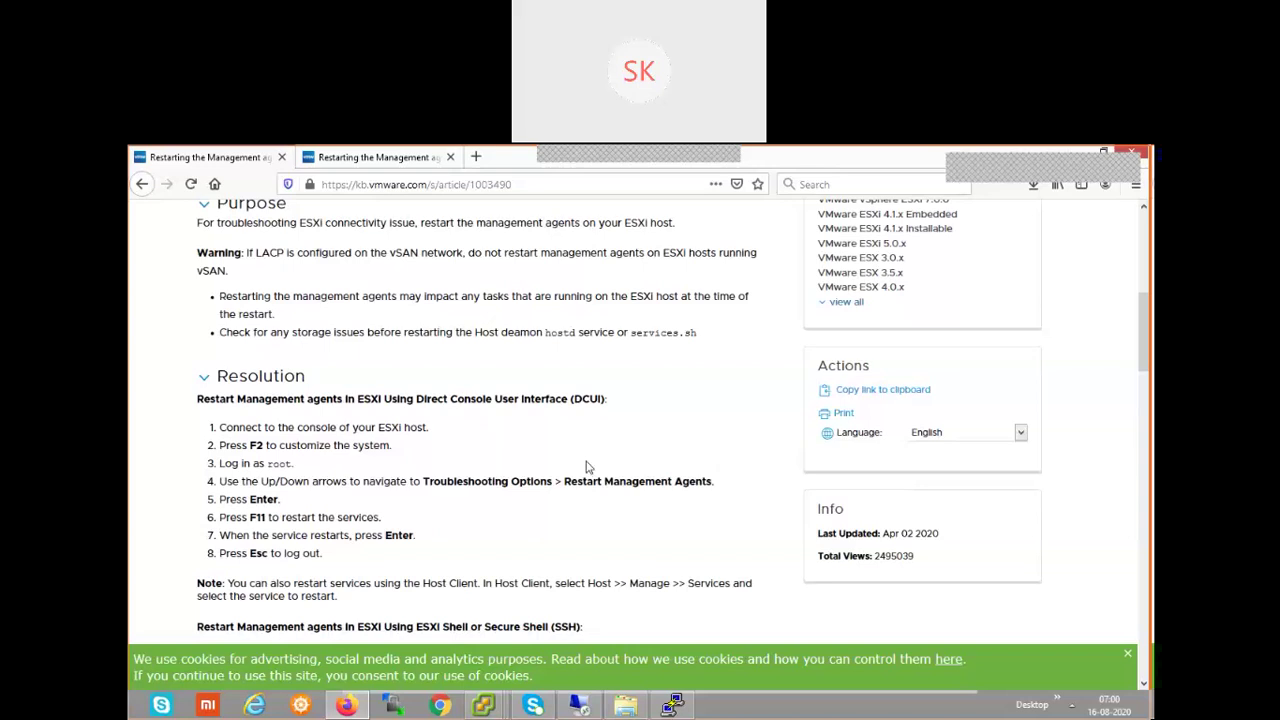
pyautogui.scroll(-3, 588, 468)
pyautogui.scroll(-4, 588, 468)
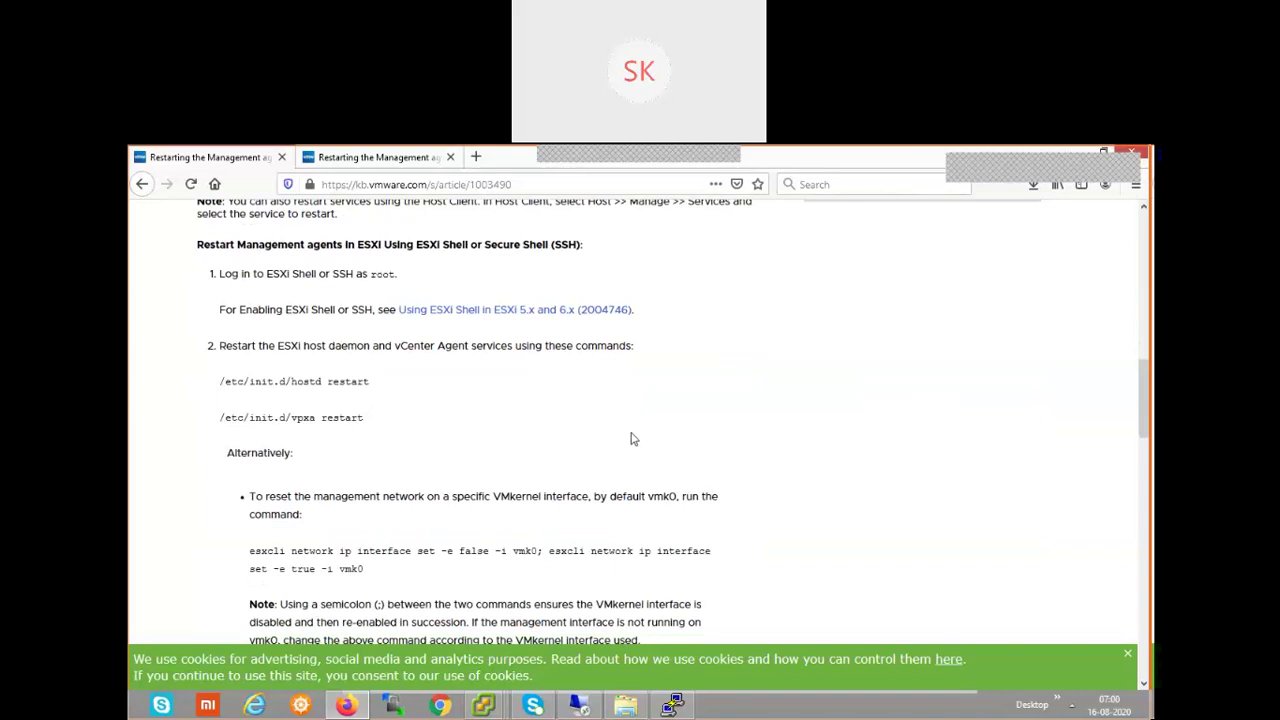
pyautogui.scroll(-3, 625, 440)
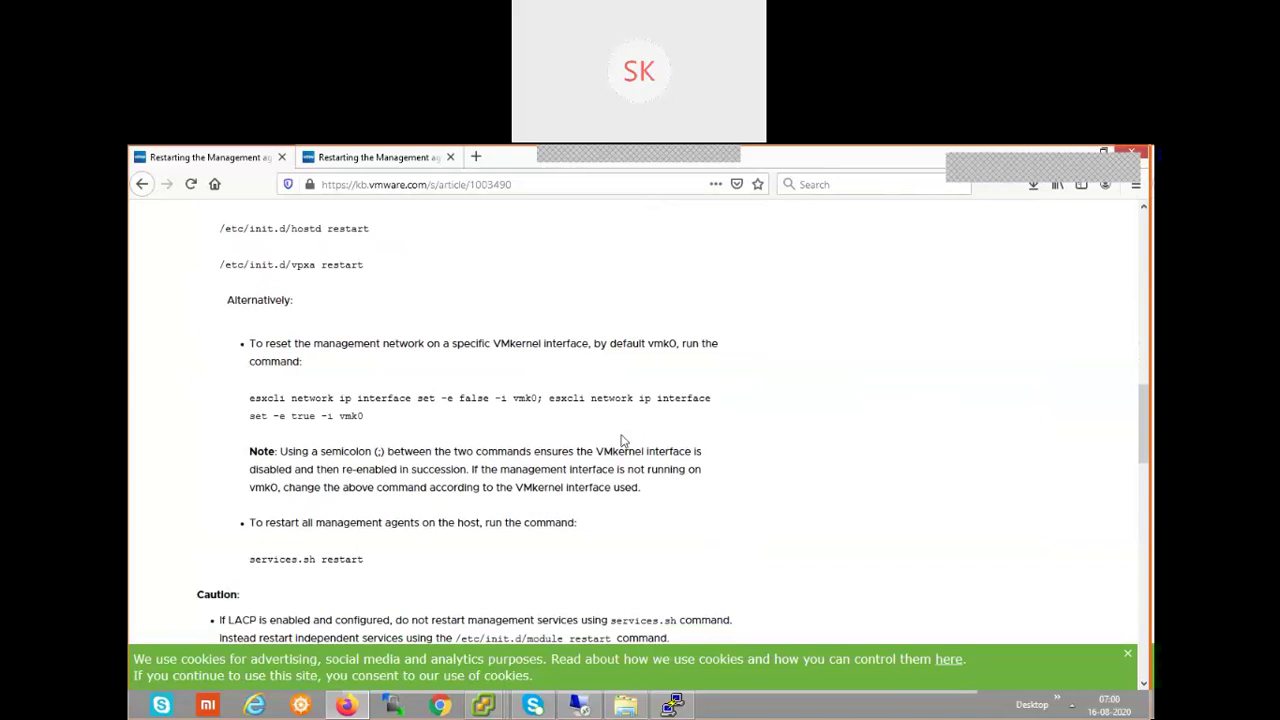
pyautogui.scroll(-3, 621, 440)
pyautogui.scroll(-6, 620, 440)
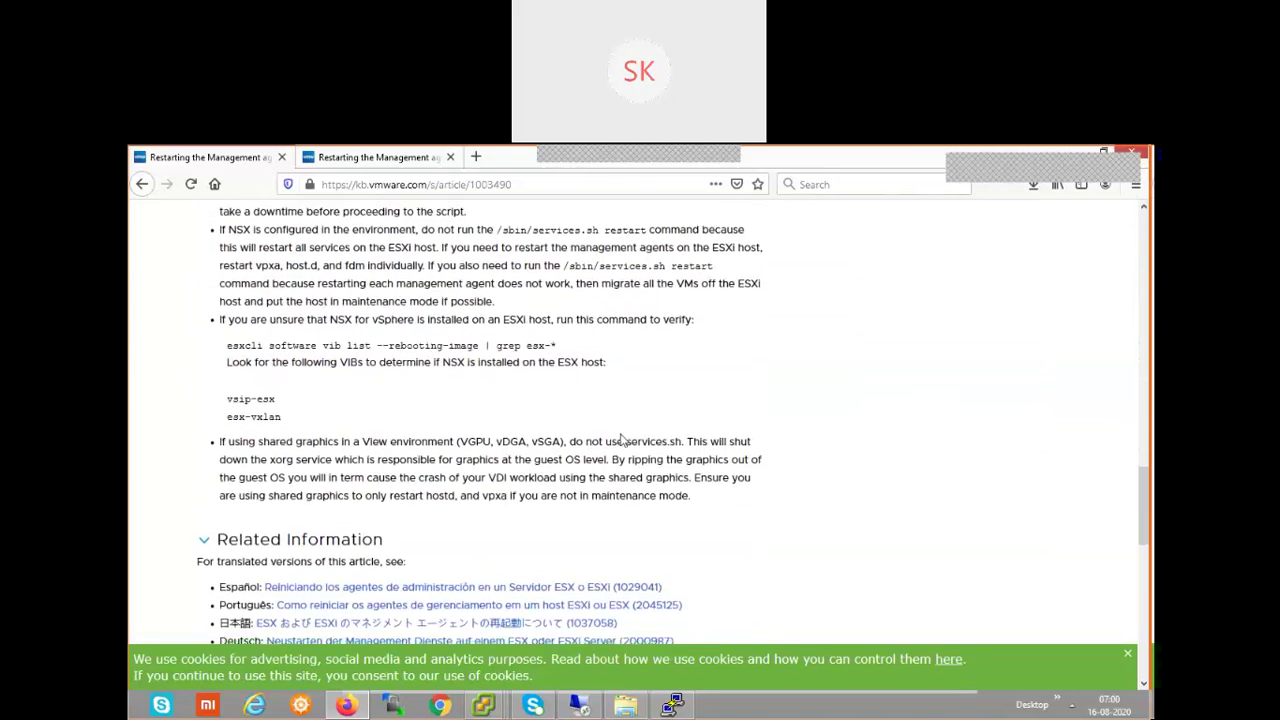
pyautogui.scroll(-3, 630, 440)
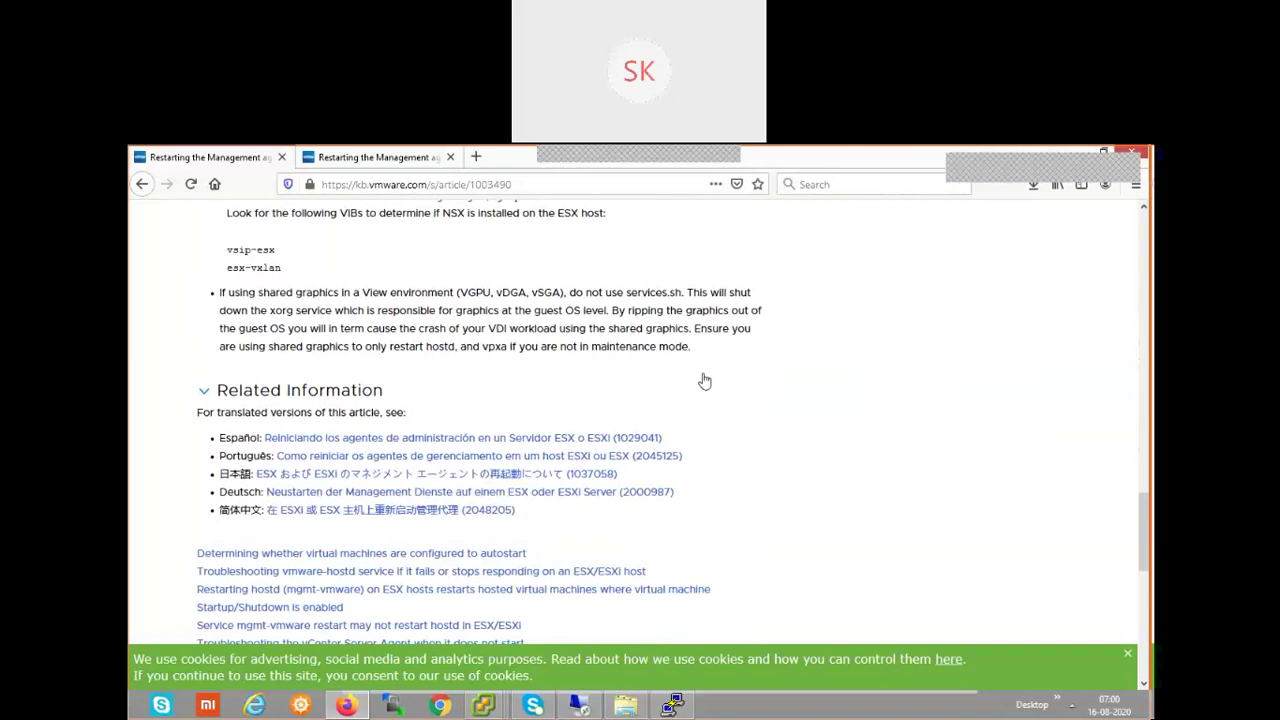
pyautogui.scroll(5, 705, 381)
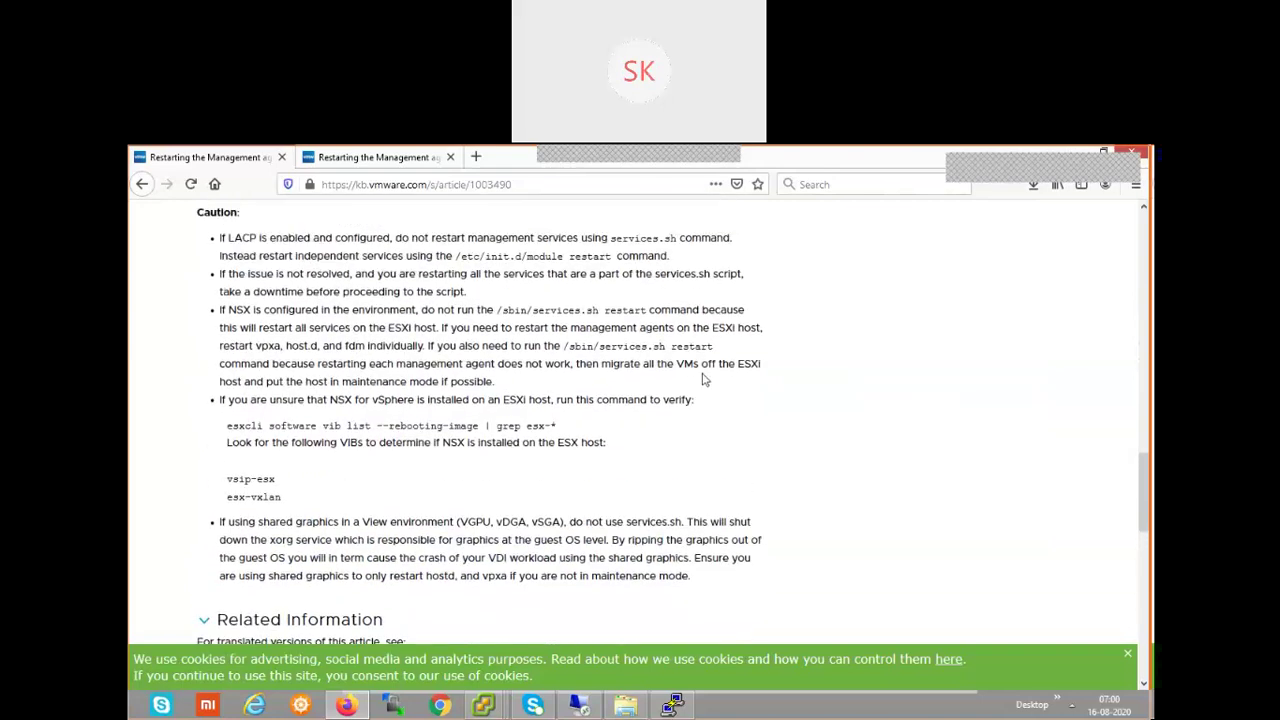
pyautogui.scroll(2, 703, 380)
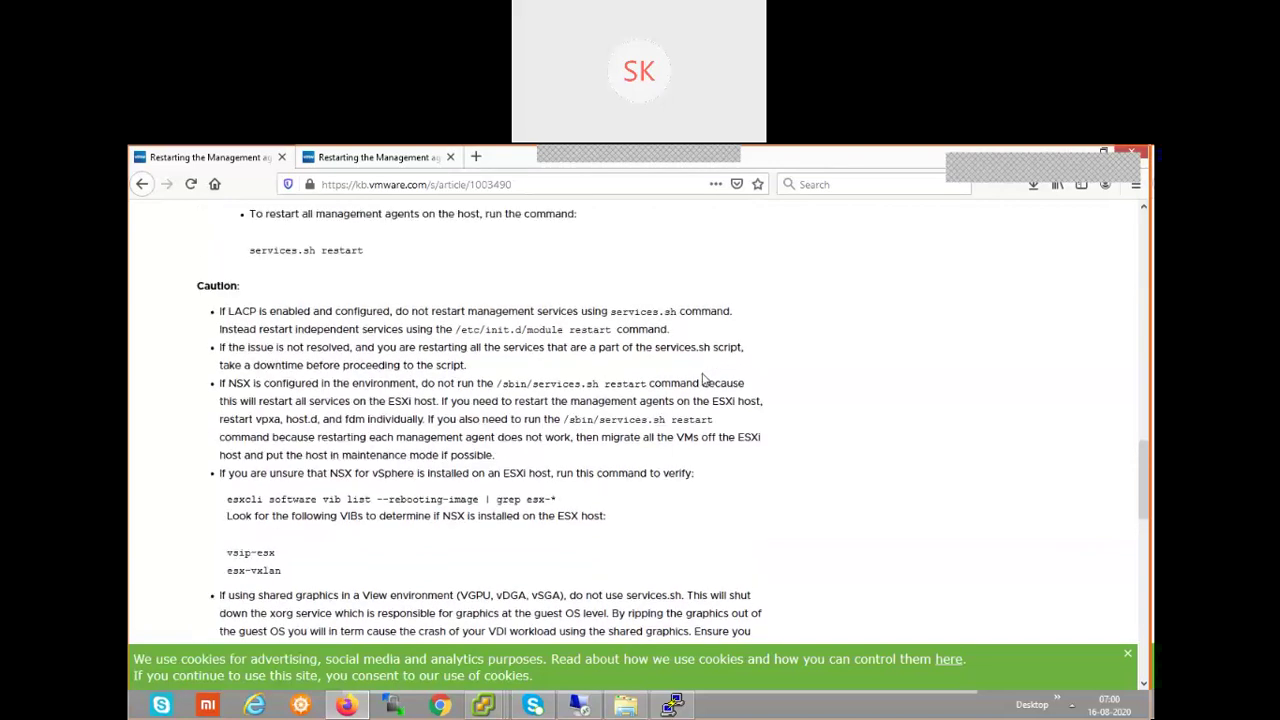
pyautogui.scroll(6, 703, 380)
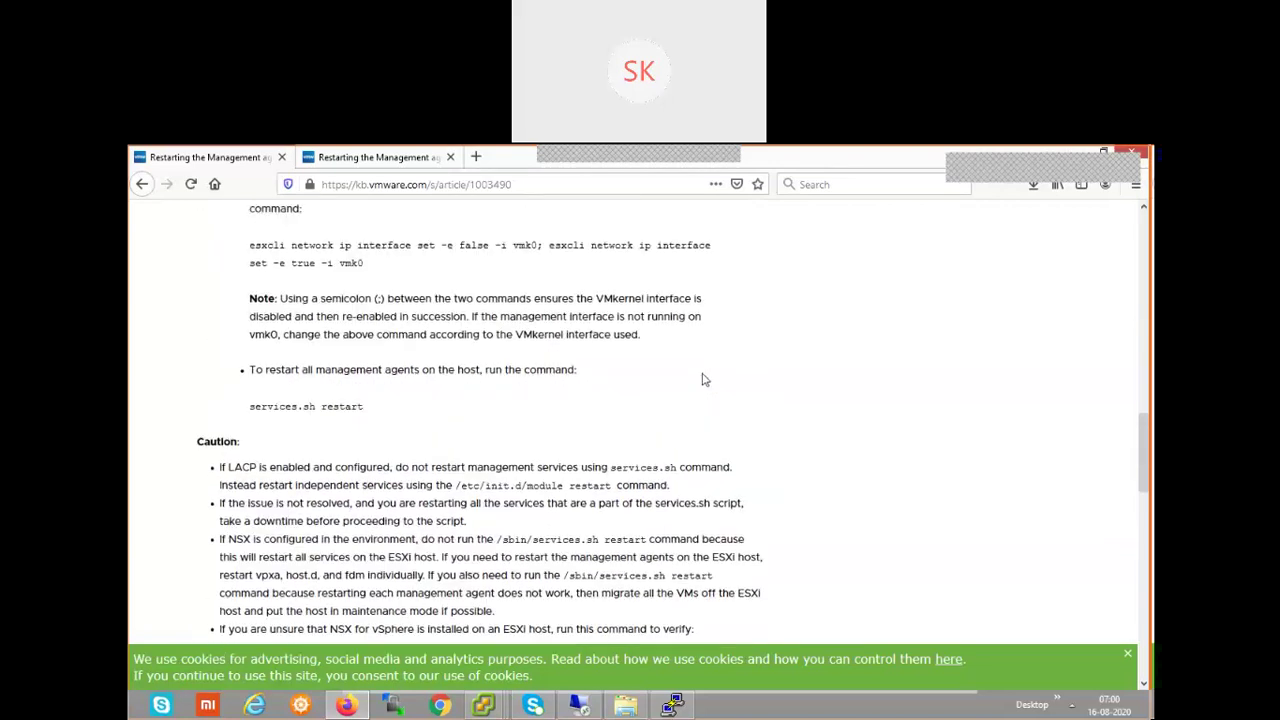
pyautogui.scroll(3, 703, 380)
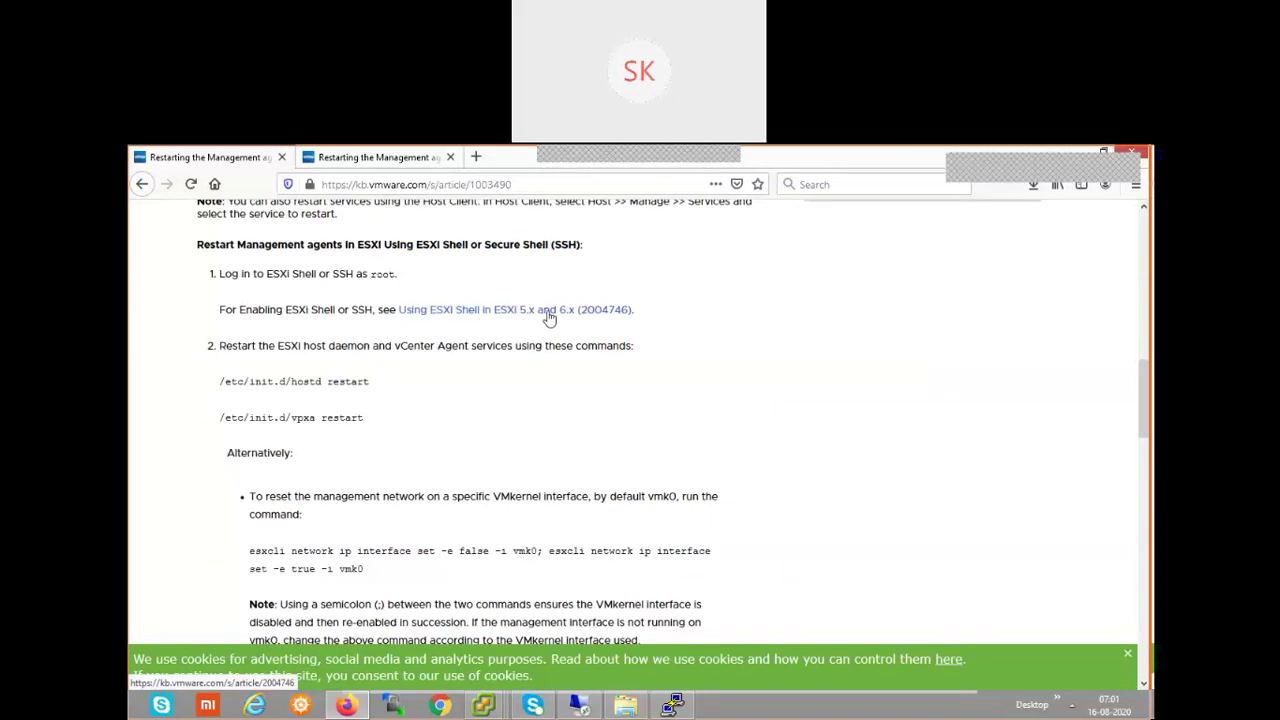
# - Open KB article 2004746 'Using ESXi Shell', dismiss the welcome notice, and scroll to Resolution
pyautogui.click(549, 316)
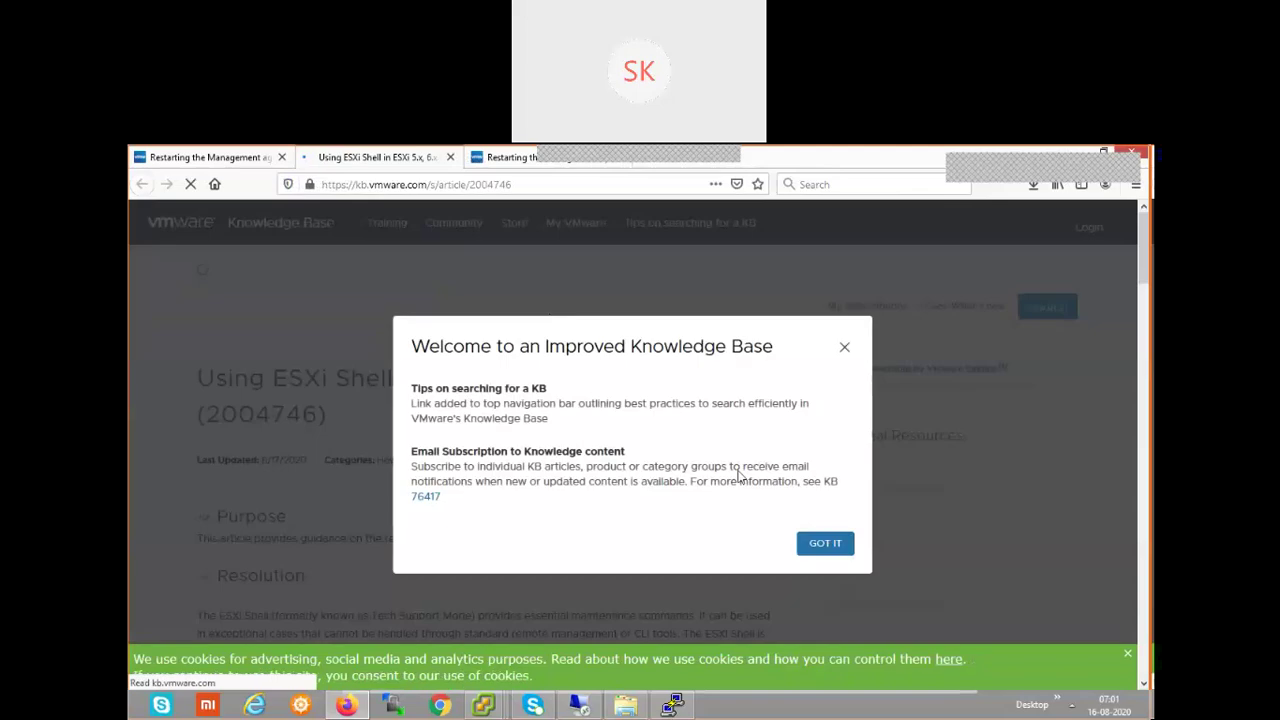
pyautogui.click(844, 347)
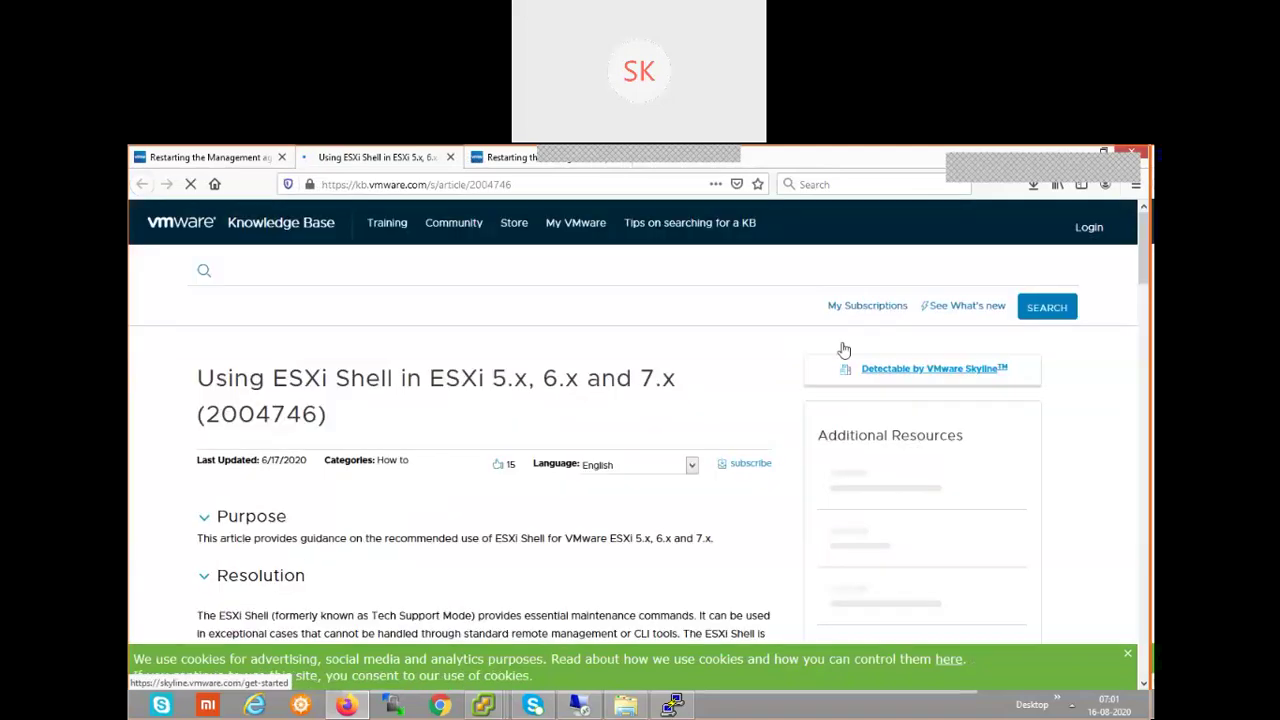
pyautogui.scroll(-4, 730, 388)
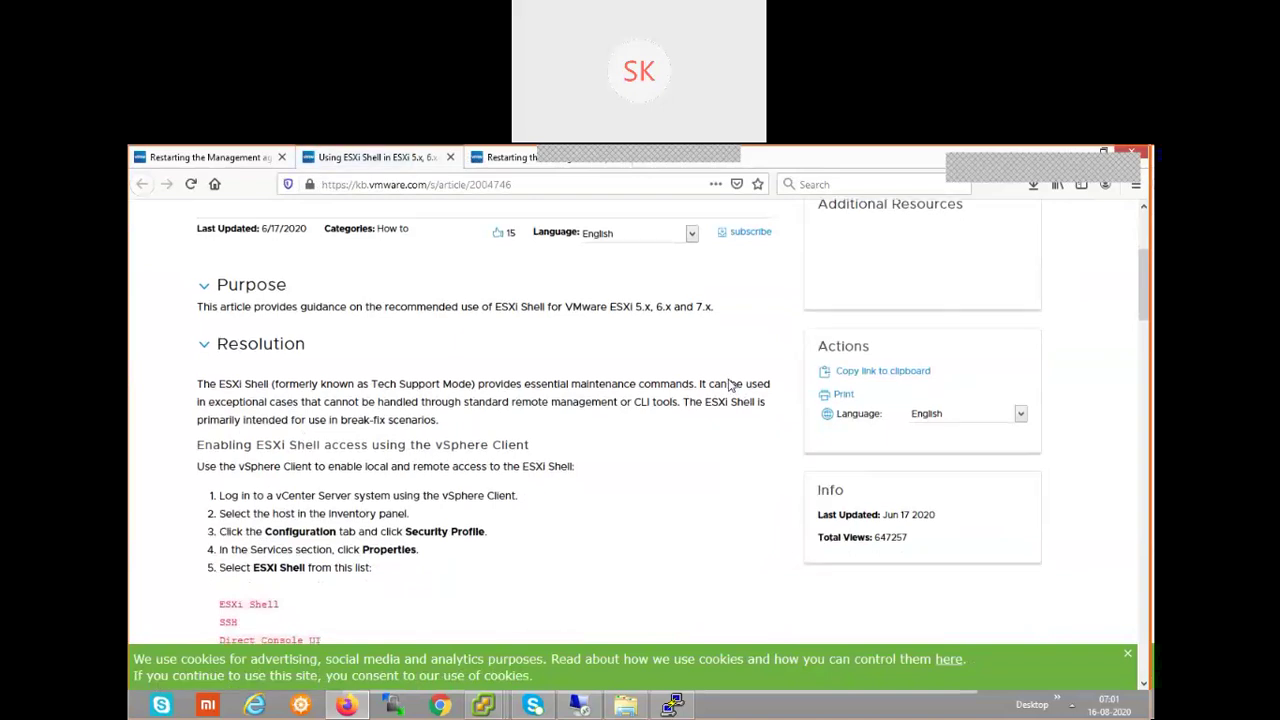
pyautogui.scroll(-1, 730, 386)
pyautogui.scroll(1, 730, 386)
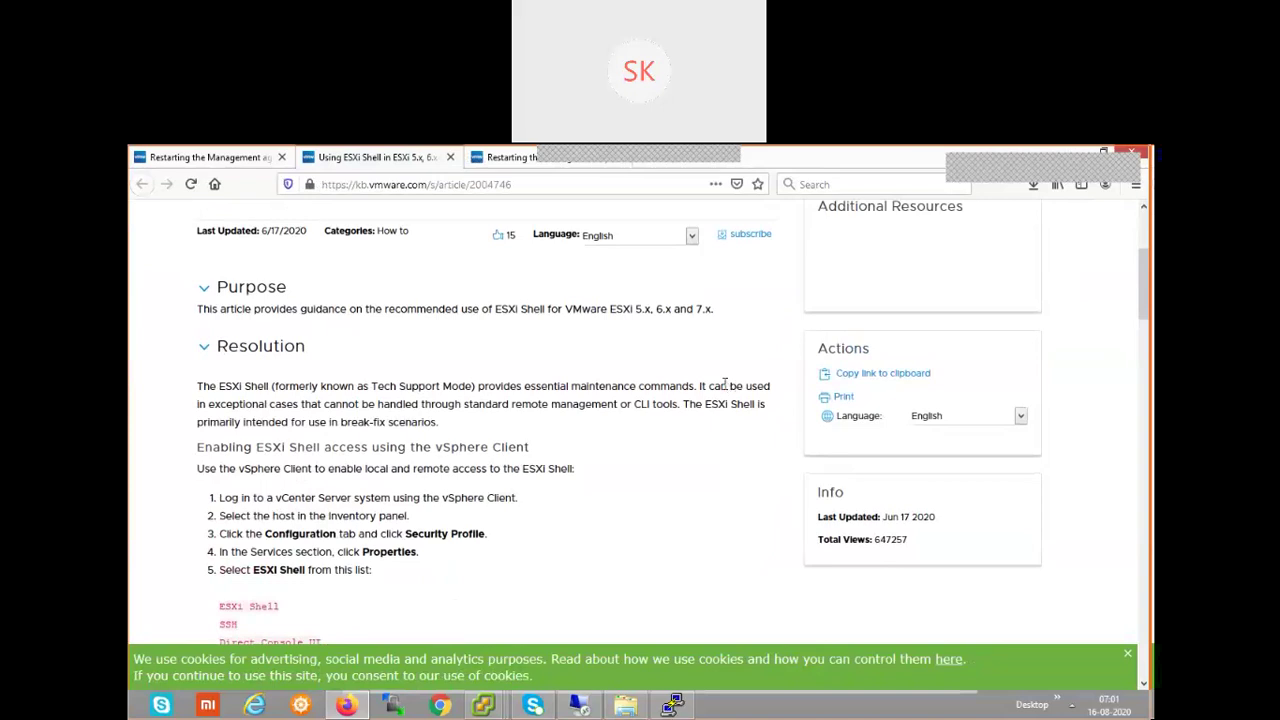
pyautogui.scroll(-1, 600, 452)
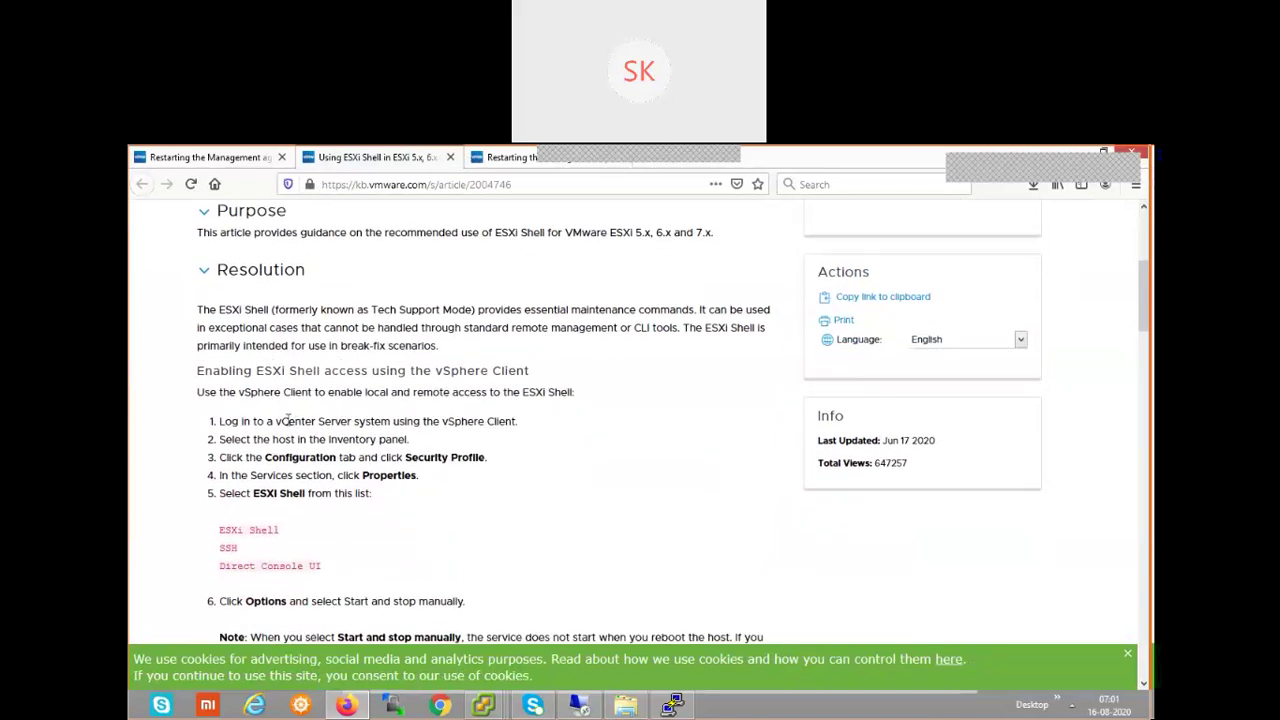
# - Highlight Resolution steps 1–4, from vCenter login through the Services Properties step
pyautogui.moveTo(517, 421); pyautogui.dragTo(216, 423)
pyautogui.moveTo(415, 447); pyautogui.dragTo(219, 440)
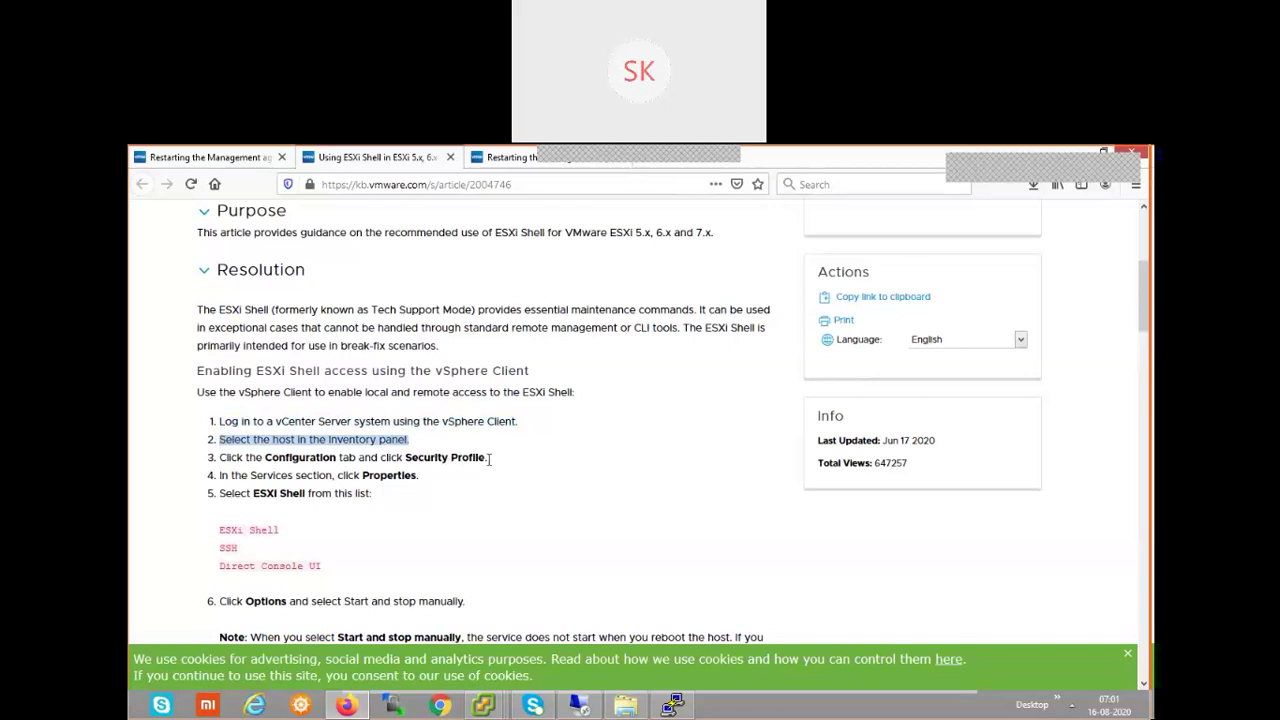
pyautogui.moveTo(496, 460); pyautogui.dragTo(348, 458)
pyautogui.moveTo(224, 457); pyautogui.dragTo(219, 460)
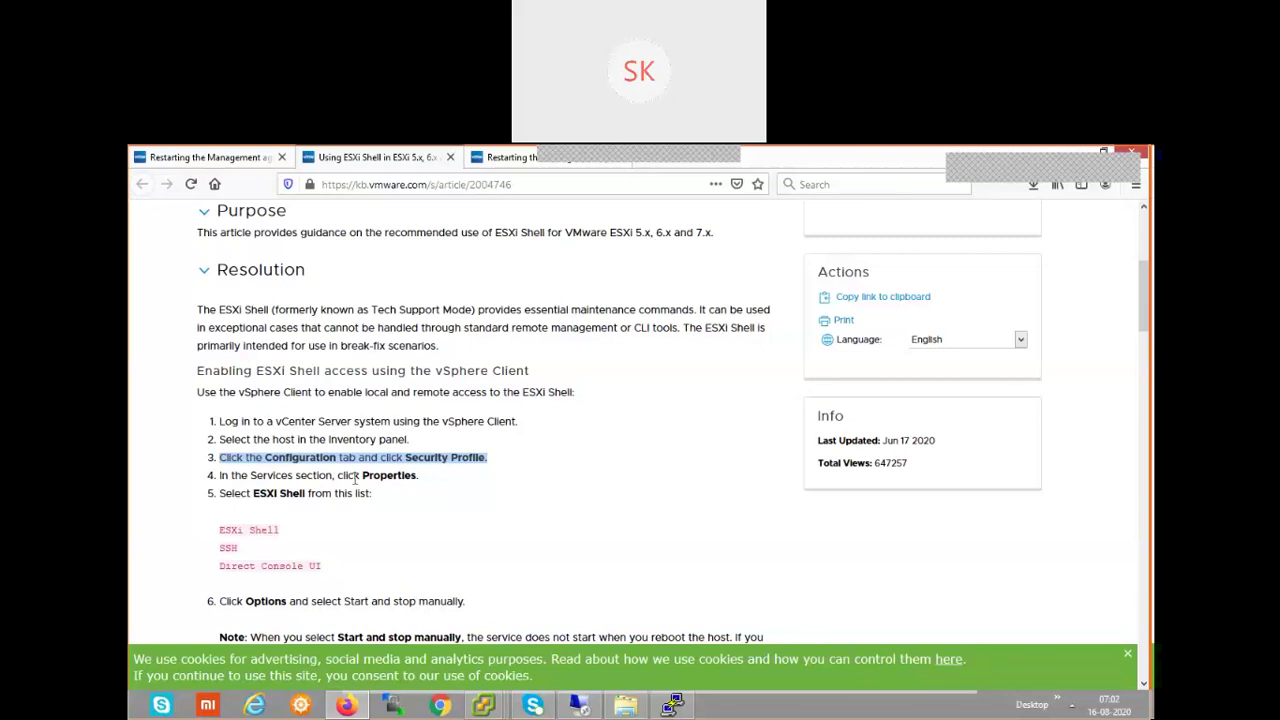
pyautogui.moveTo(438, 482); pyautogui.dragTo(196, 482)
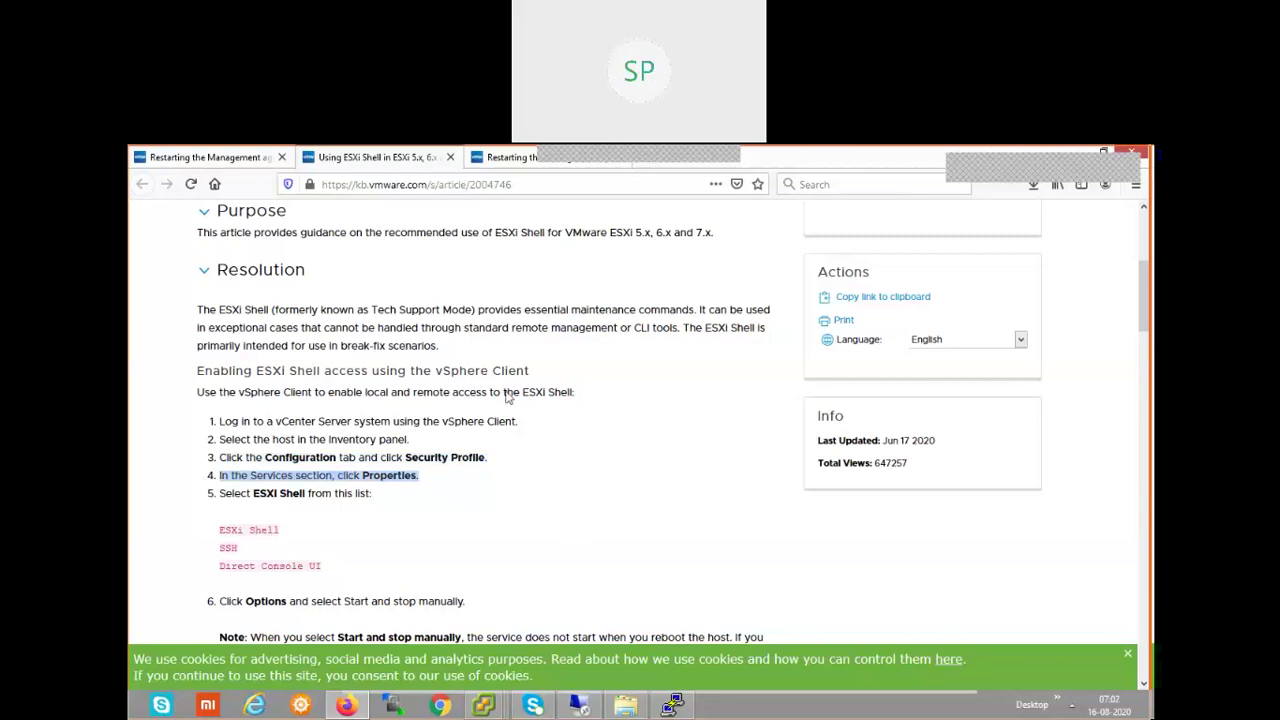
pyautogui.moveTo(486, 708)
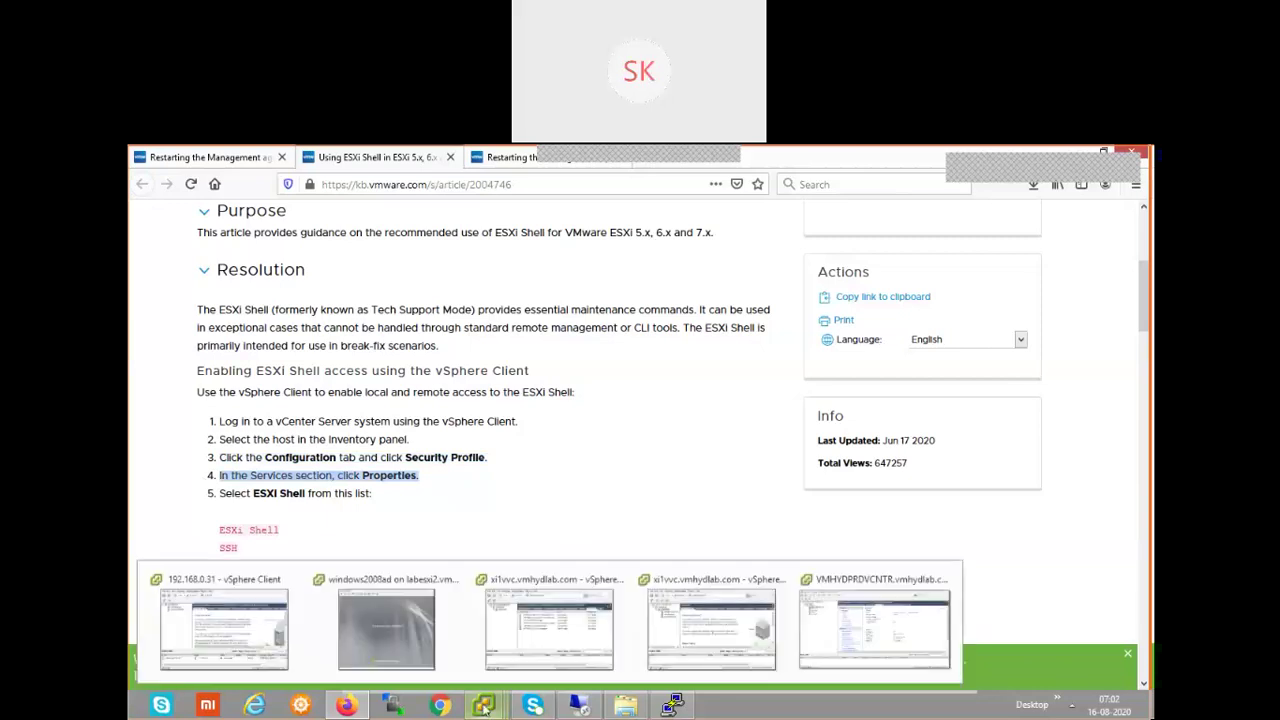
pyautogui.click(884, 622)
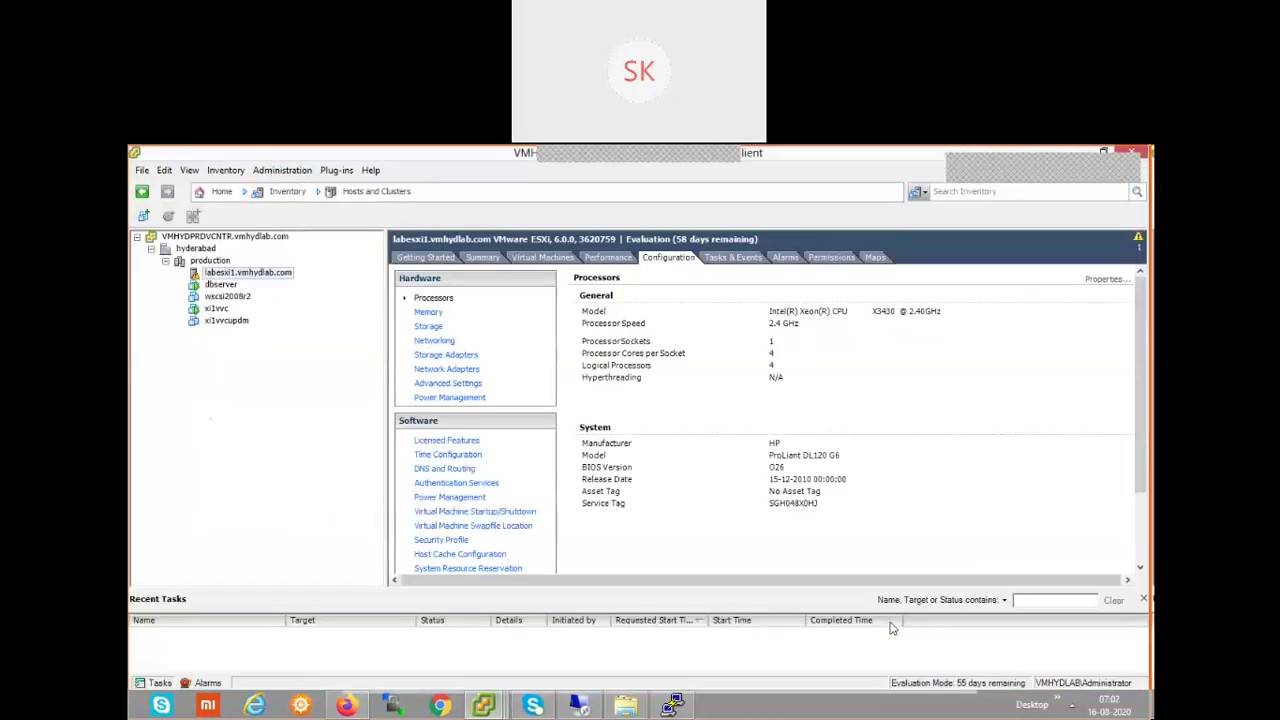
pyautogui.doubleClick(922, 158)
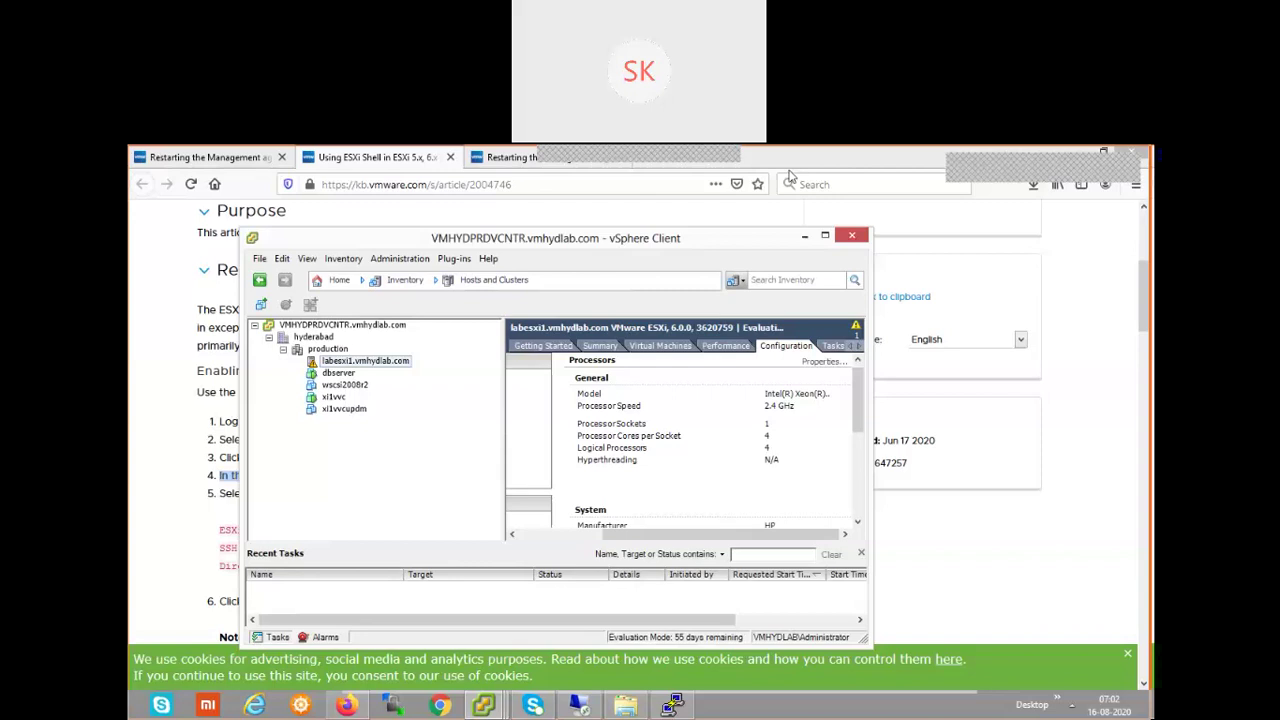
pyautogui.moveTo(686, 243); pyautogui.dragTo(985, 233)
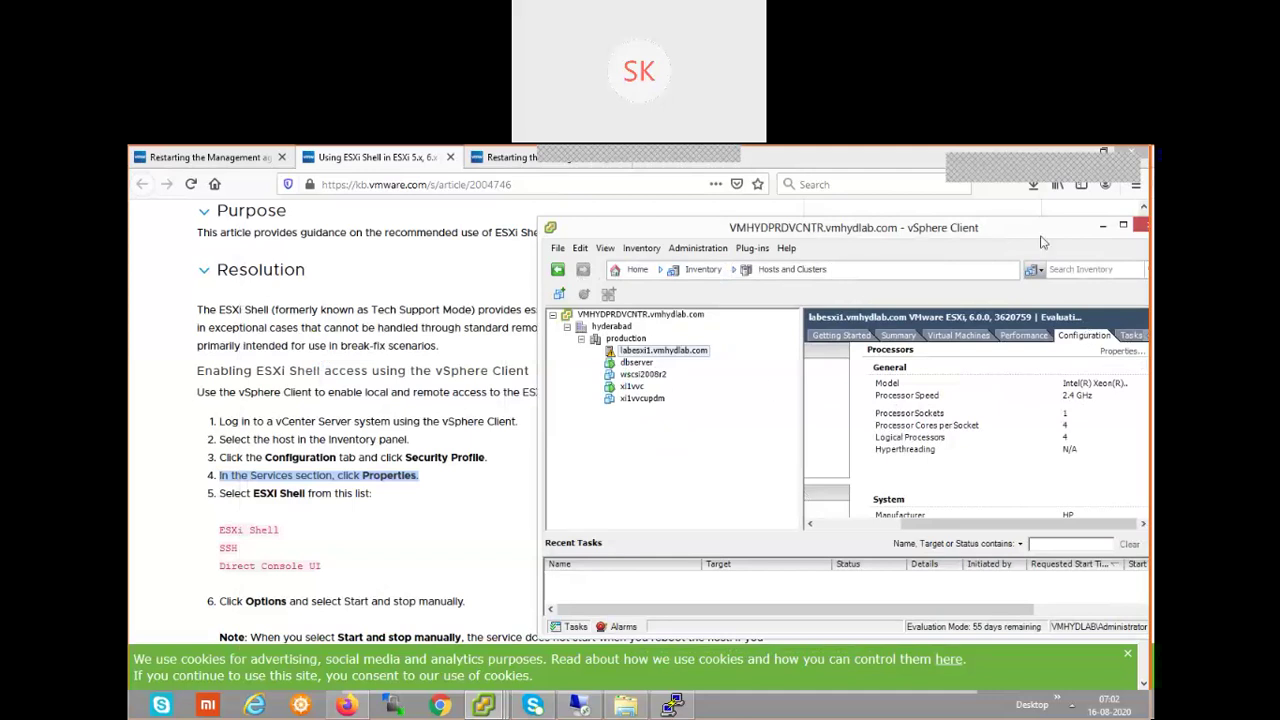
pyautogui.moveTo(990, 235); pyautogui.dragTo(902, 236)
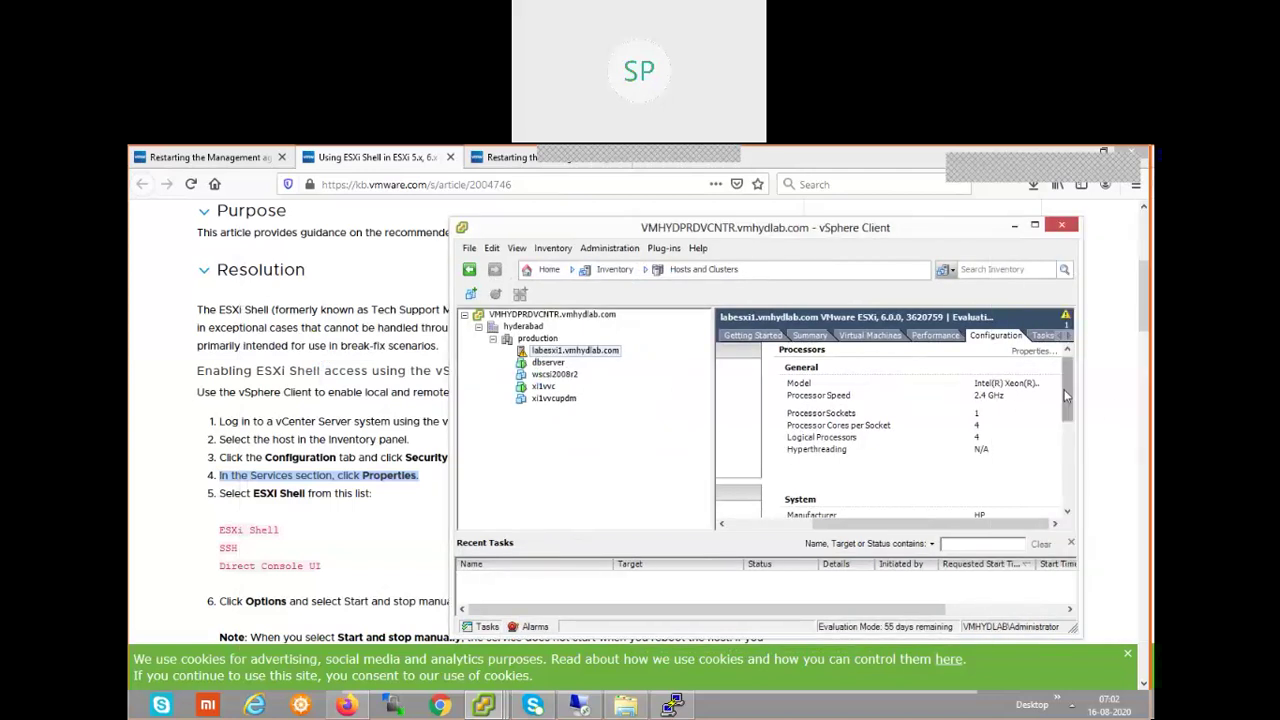
pyautogui.moveTo(1068, 396); pyautogui.dragTo(1075, 424)
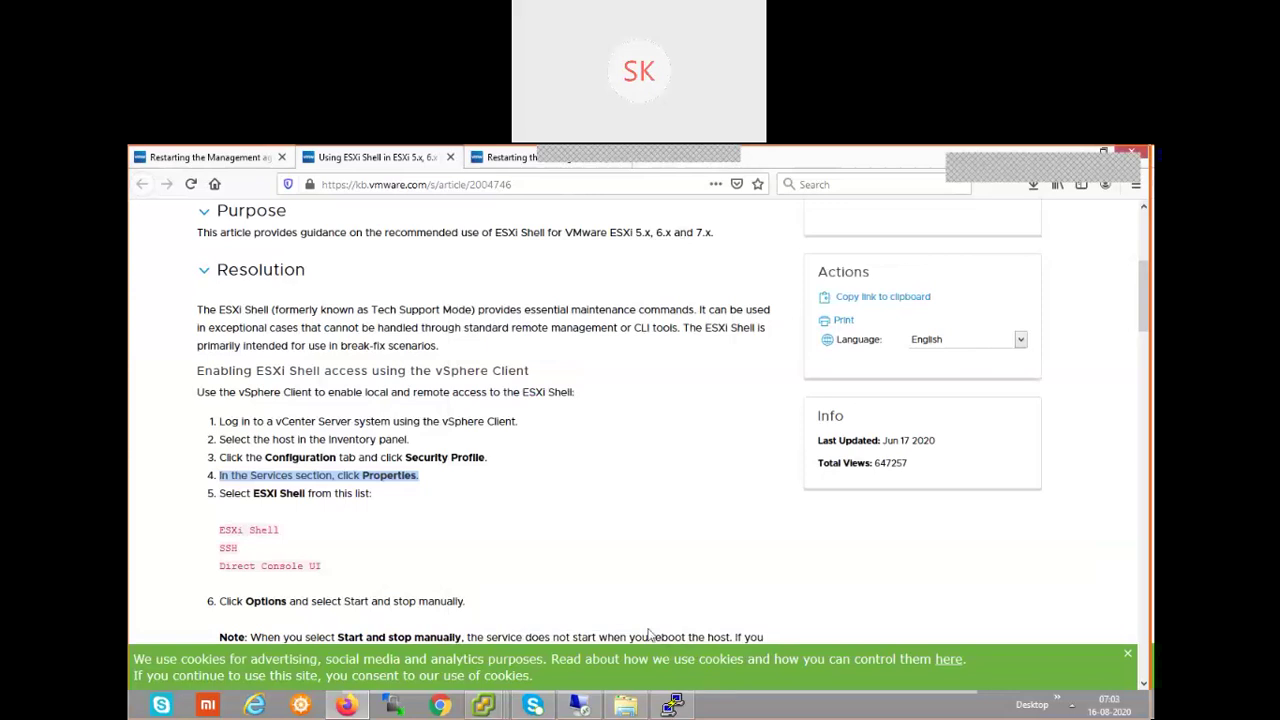
pyautogui.click(598, 707)
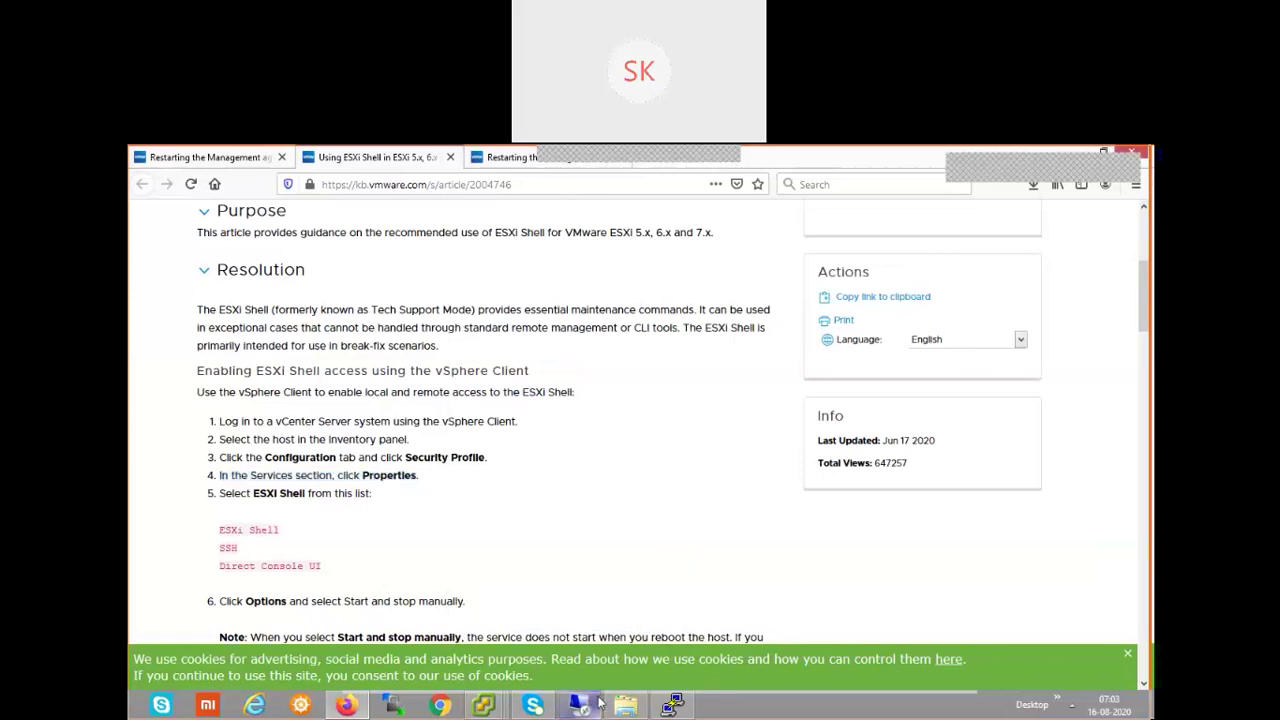
pyautogui.press('alt')
pyautogui.moveTo(590, 707)
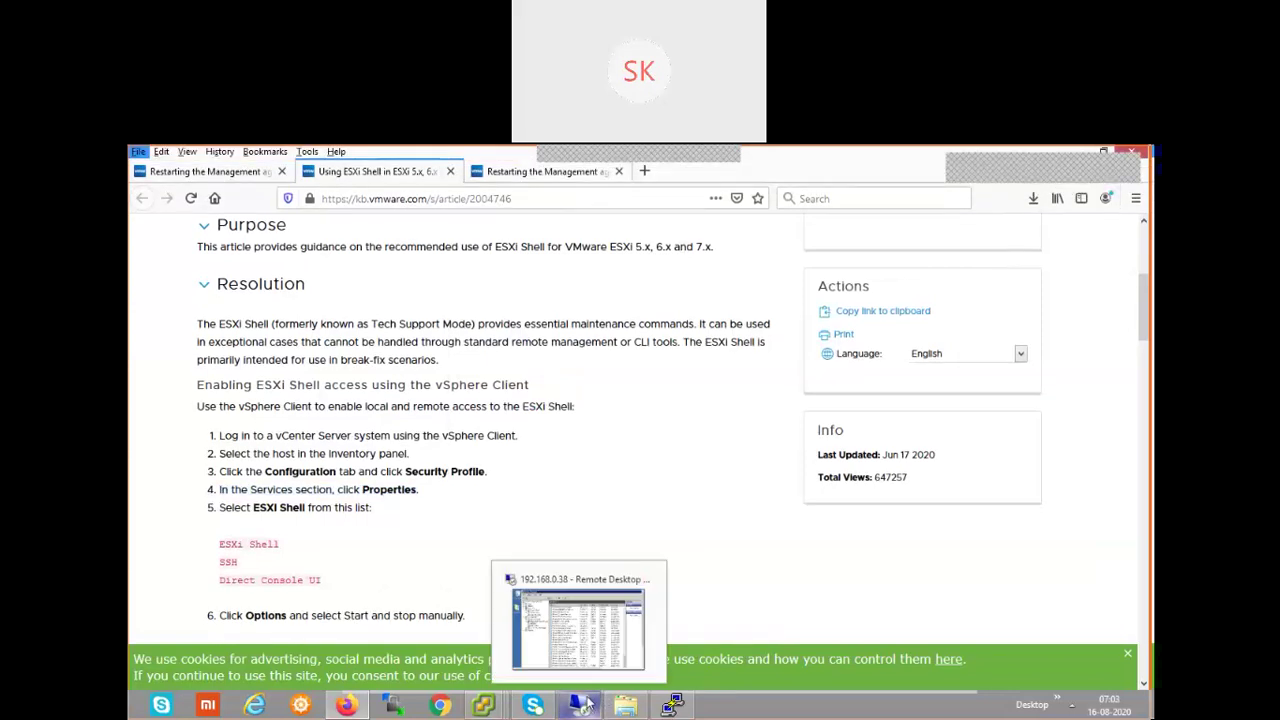
pyautogui.click(490, 707)
pyautogui.click(500, 708)
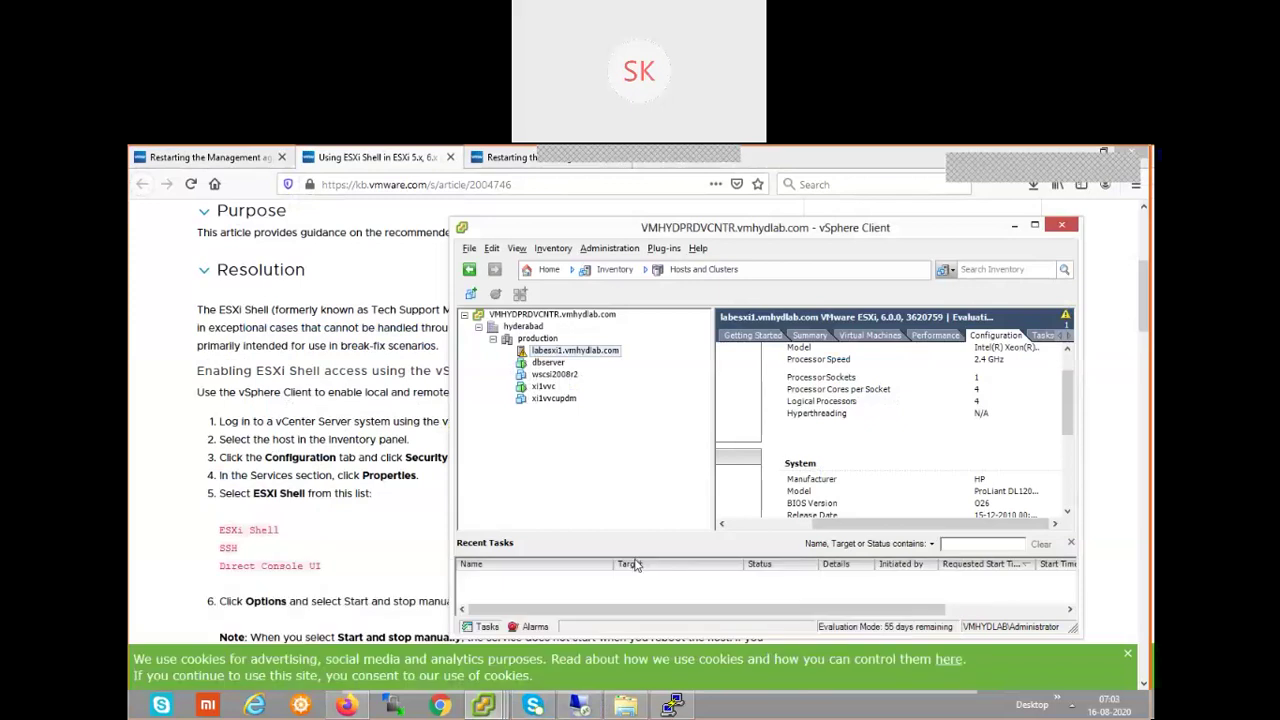
pyautogui.hotkey('alt', 'Tab')
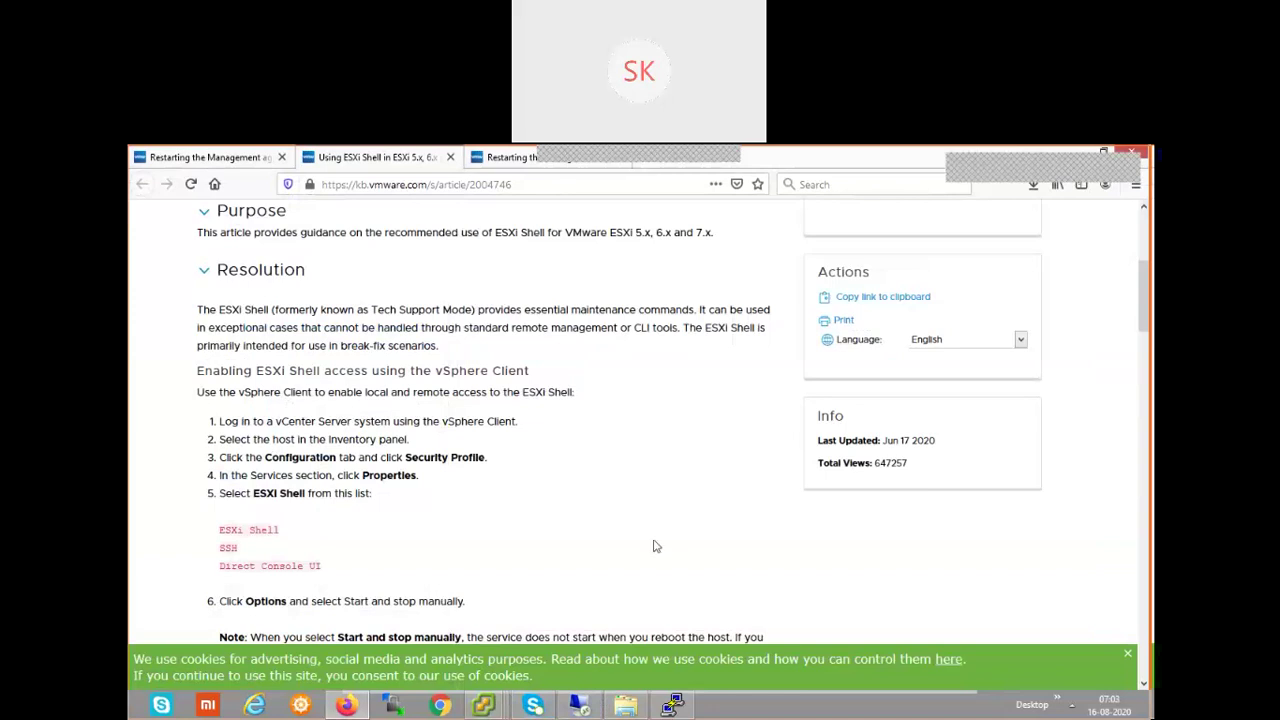
pyautogui.hotkey('alt', 'Tab')
pyautogui.press('Tab')
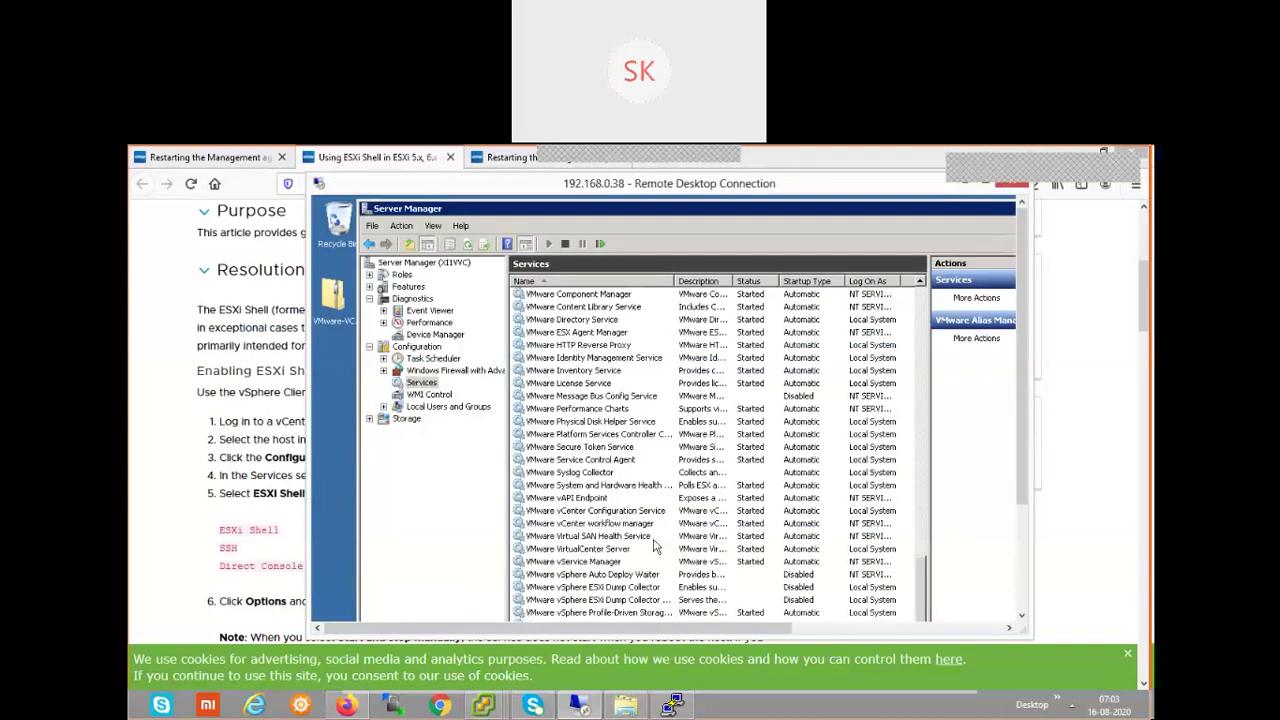
pyautogui.hotkey('alt', 'Tab')
pyautogui.press('Tab')
pyautogui.press('Tab')
pyautogui.press('Tab')
pyautogui.press('Tab')
pyautogui.press('Tab')
pyautogui.press('Tab')
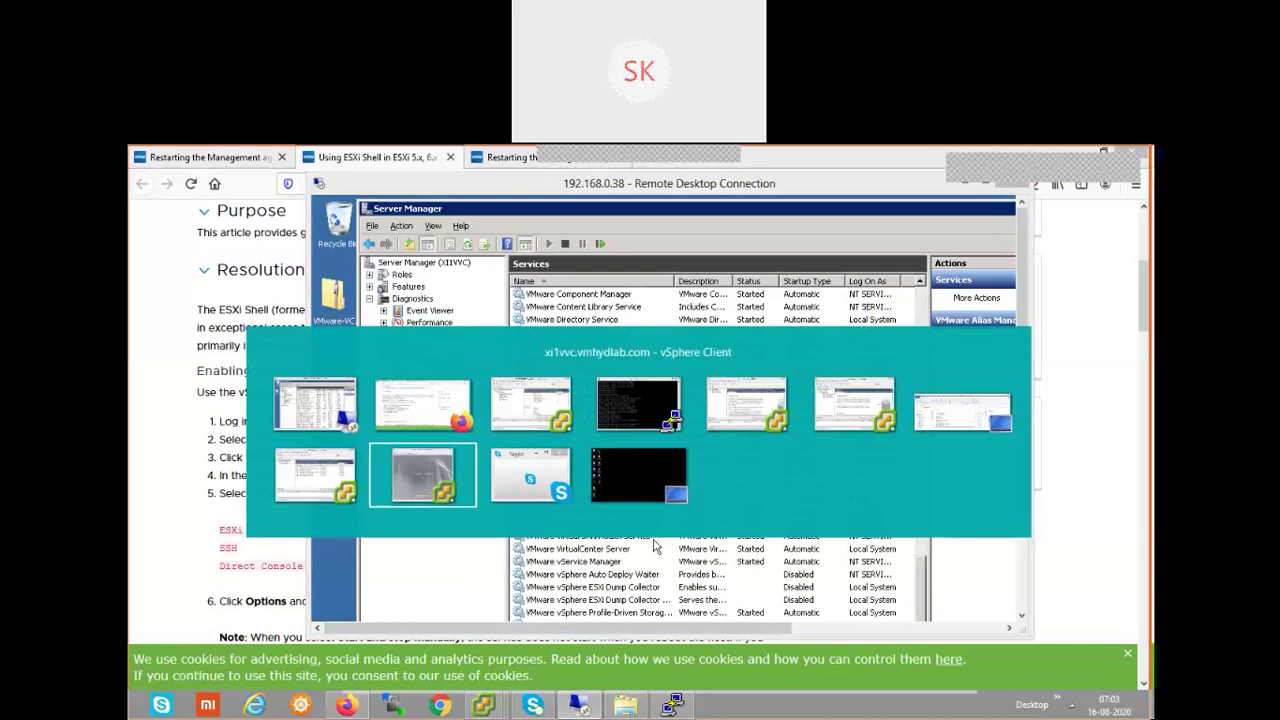
pyautogui.press('Tab')
pyautogui.press('Tab')
pyautogui.press('Tab')
pyautogui.press('Tab')
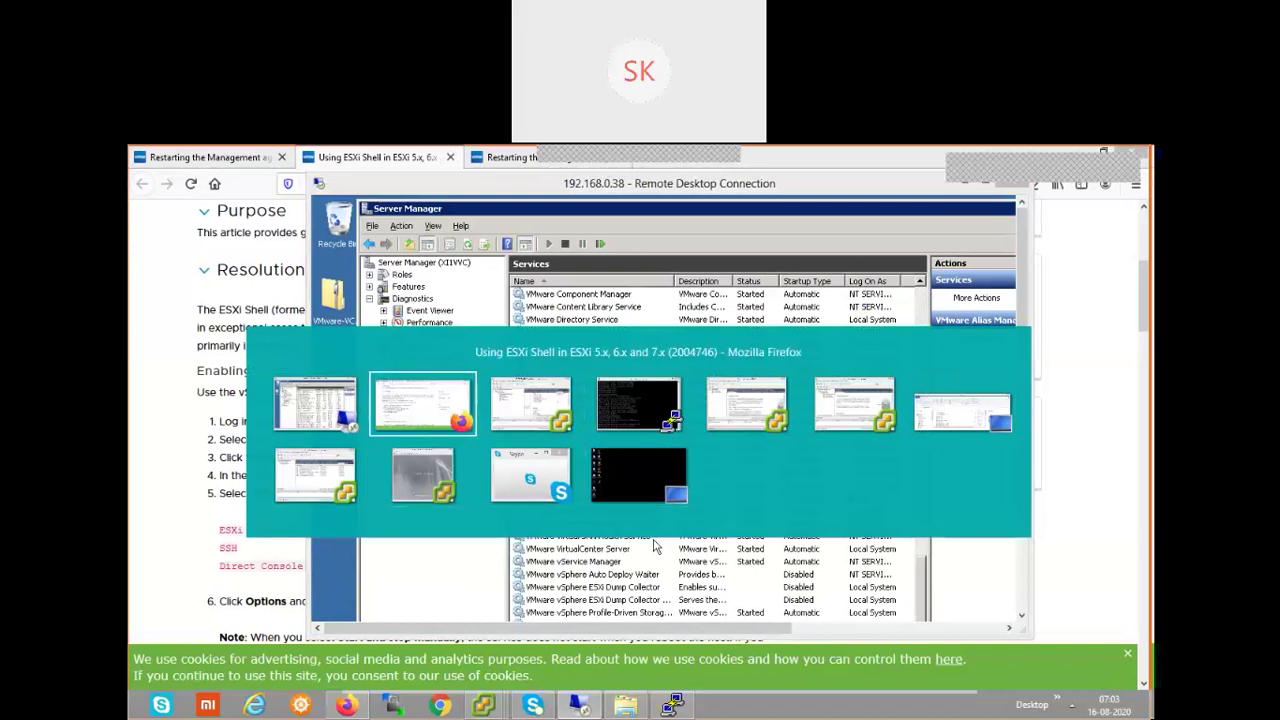
pyautogui.press('Tab')
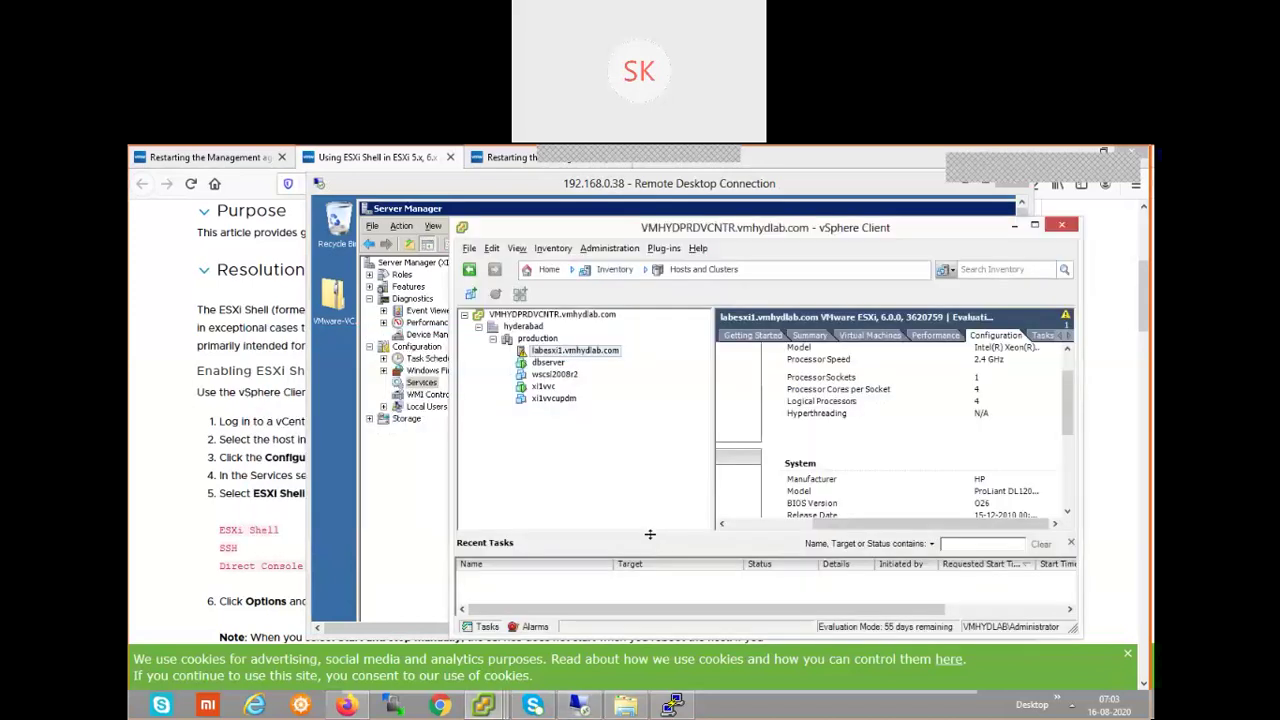
pyautogui.click(168, 458)
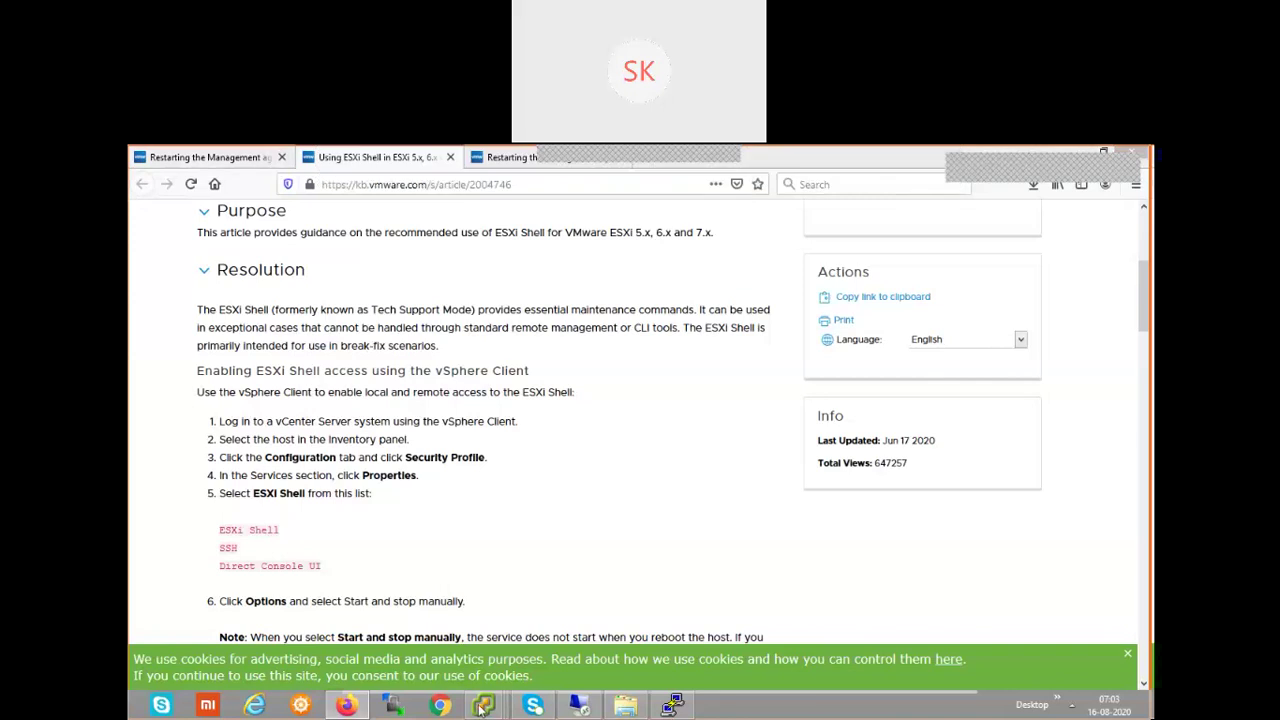
# - Restore the vSphere Client from the taskbar and maximize it, glancing at the ESXi Shell article
pyautogui.moveTo(482, 708)
pyautogui.click(874, 628)
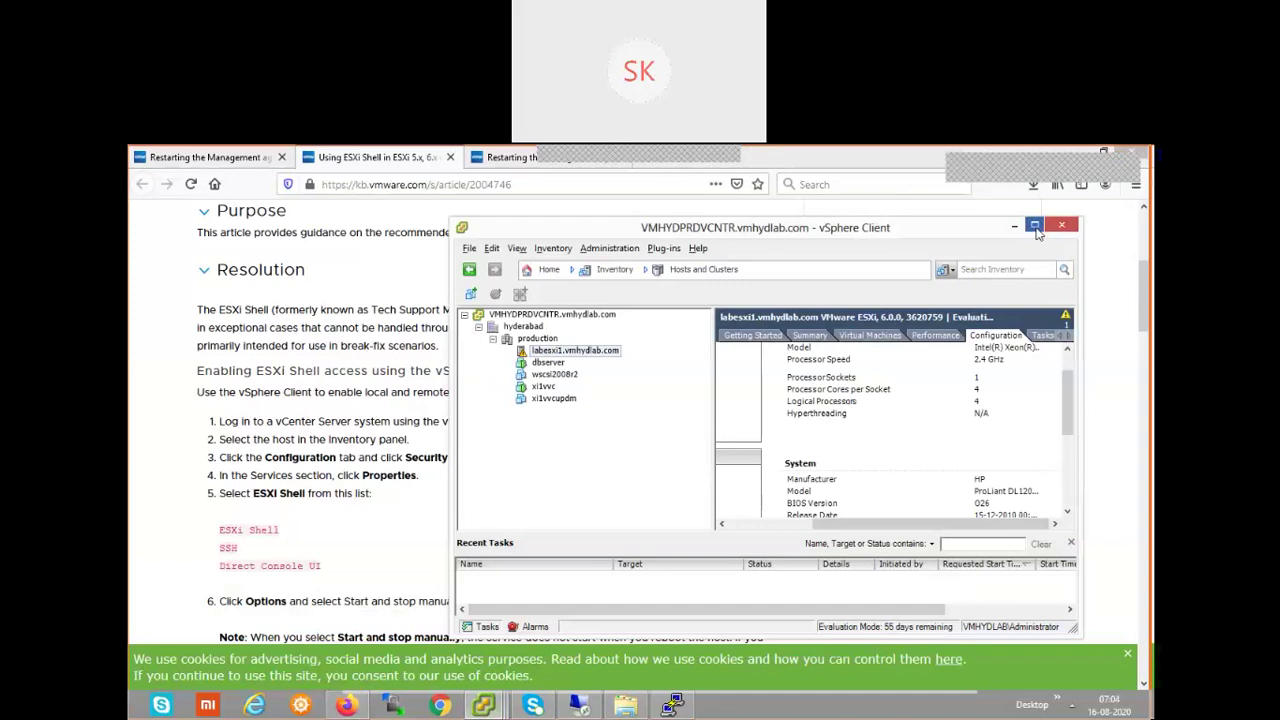
pyautogui.click(1036, 226)
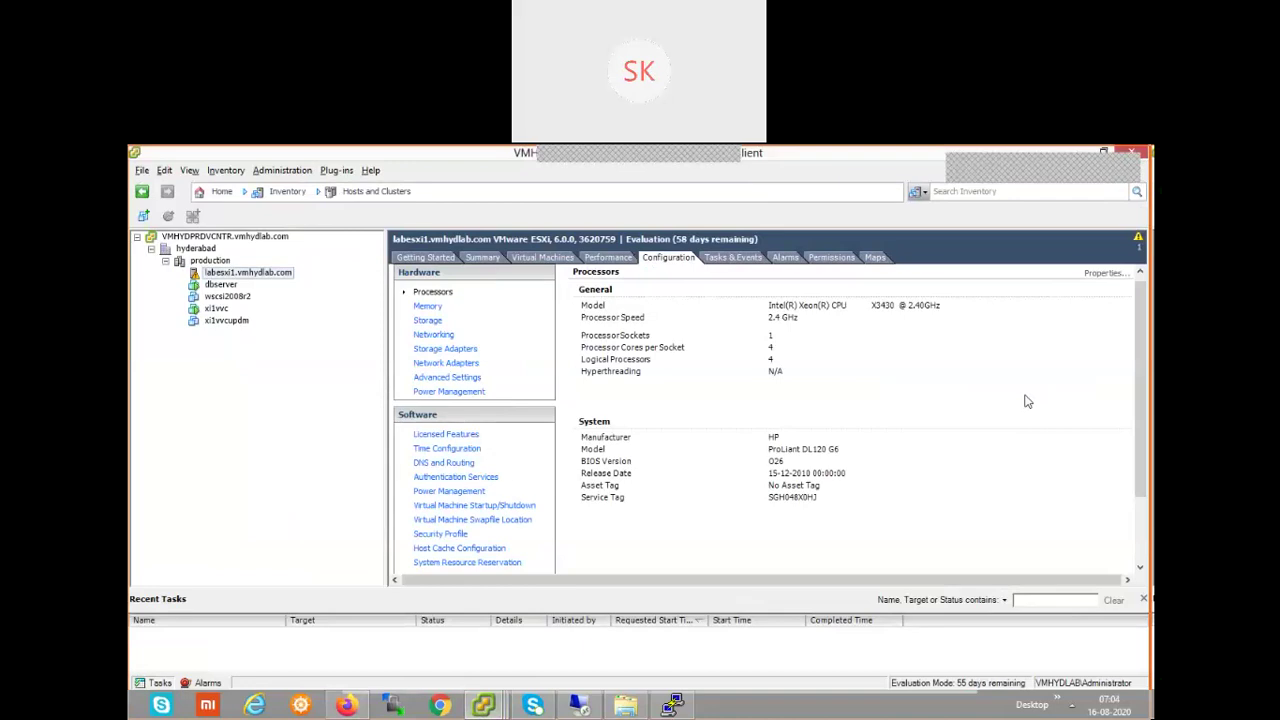
pyautogui.hotkey('alt', 'Tab')
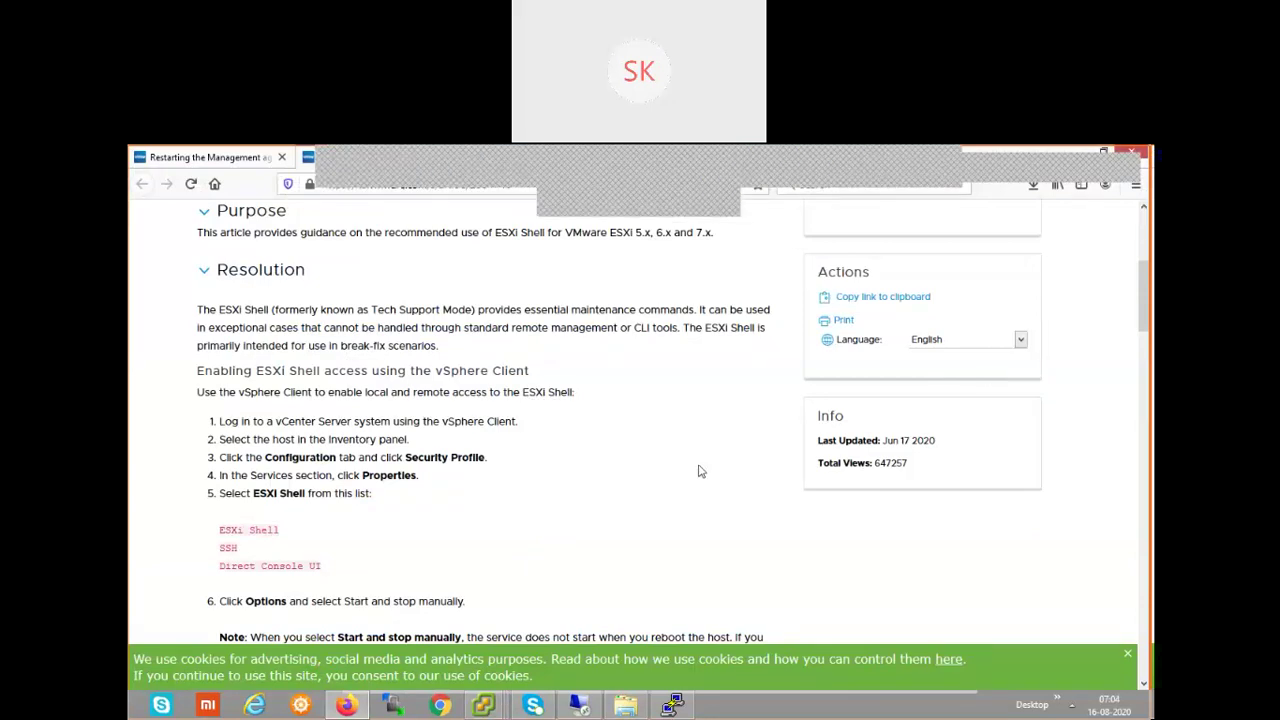
pyautogui.hotkey('alt', 'Tab')
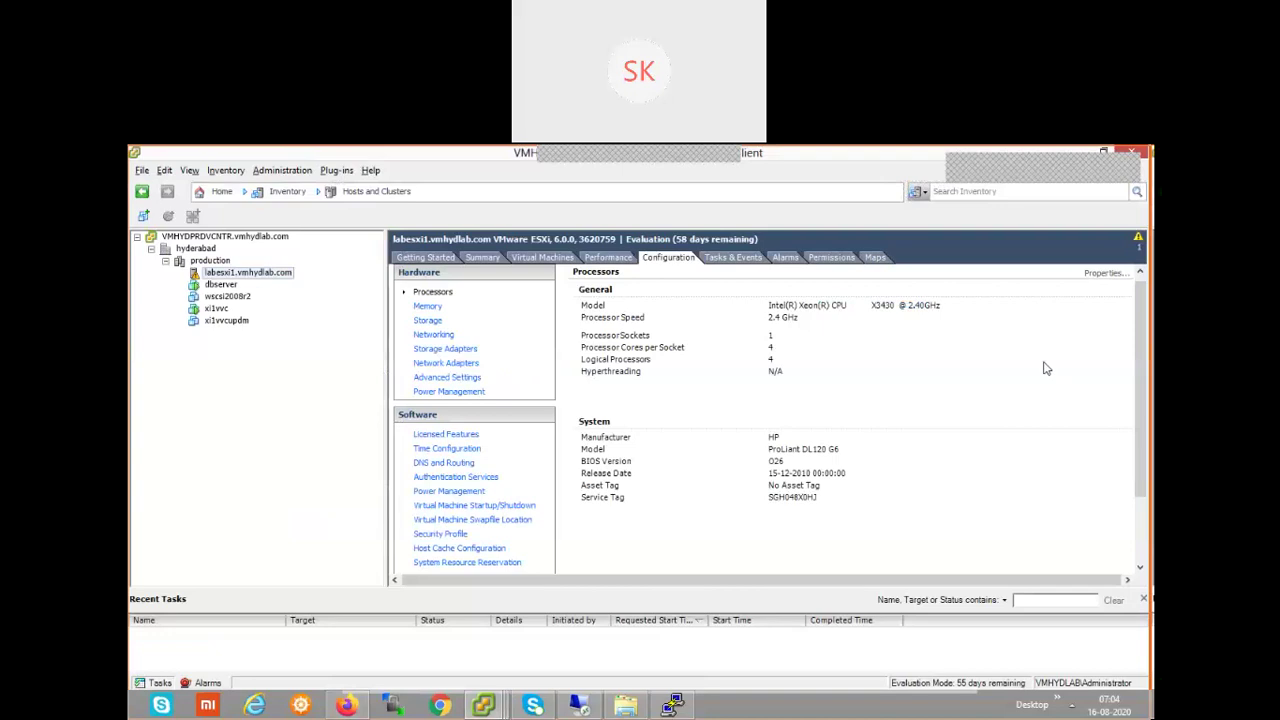
# - Highlight the article's Configuration/Security Profile step and open the host's Security Profile
pyautogui.hotkey('alt', 'Tab')
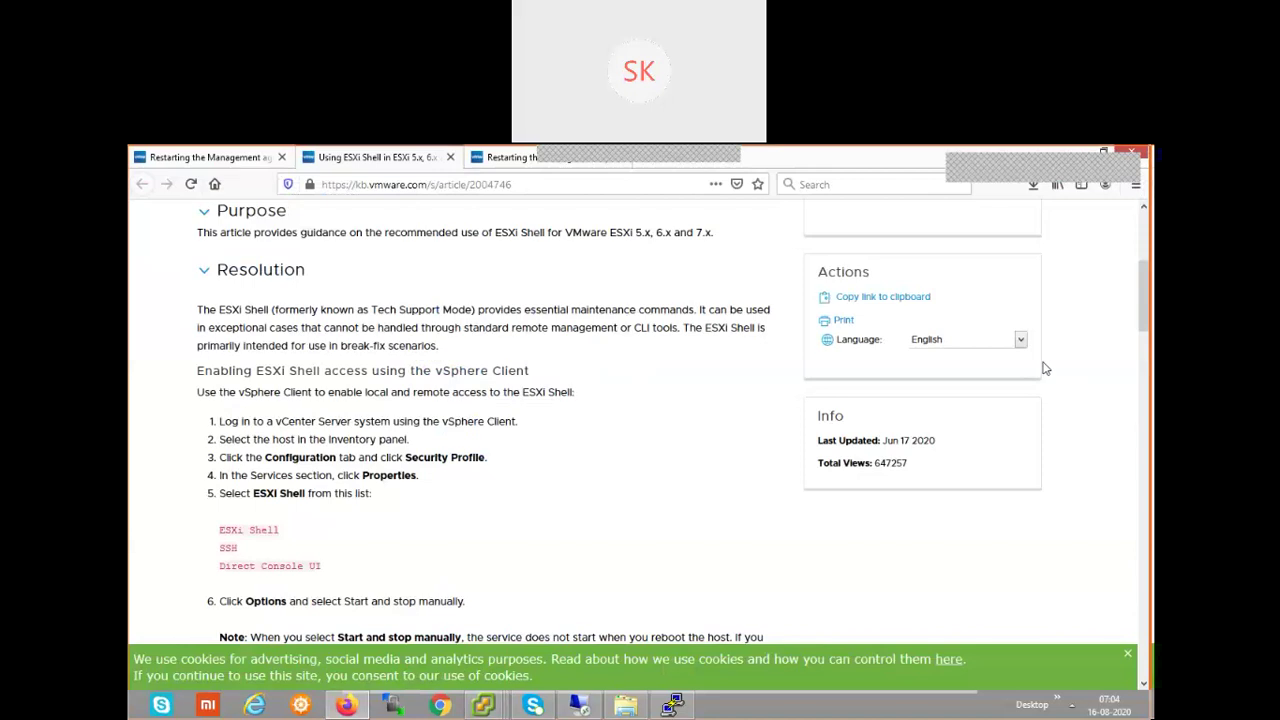
pyautogui.moveTo(219, 457); pyautogui.dragTo(493, 461)
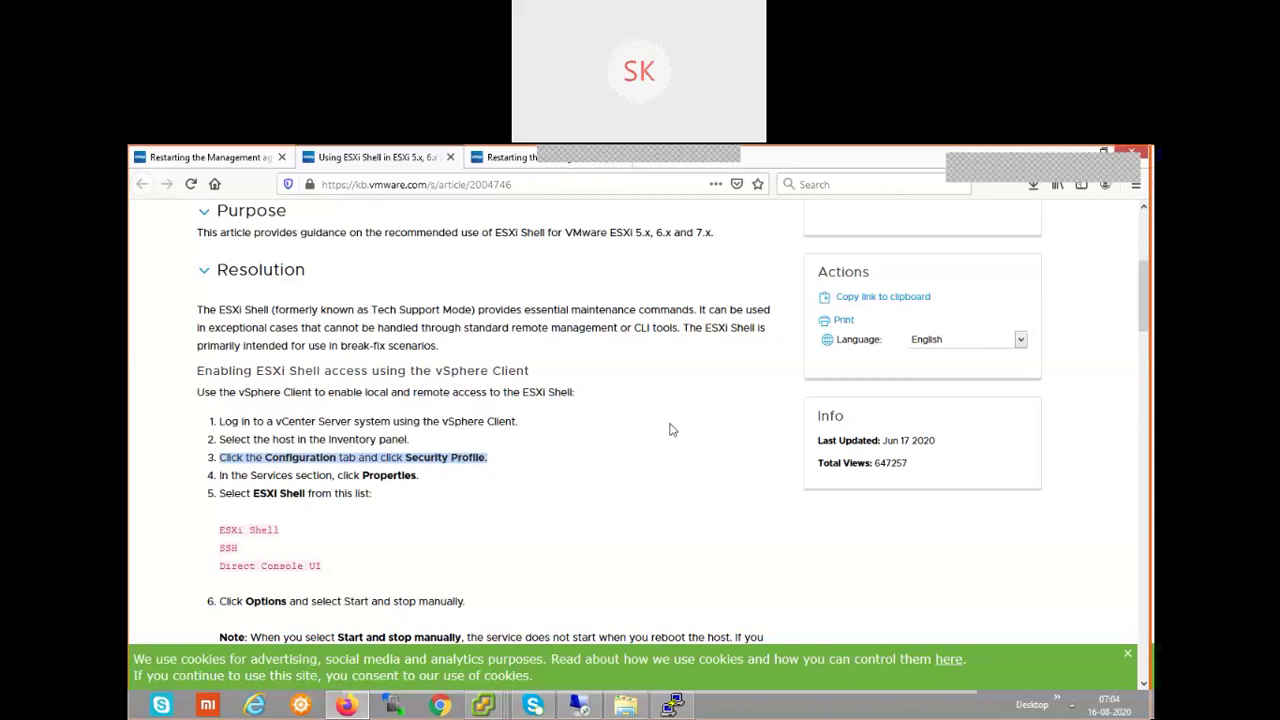
pyautogui.hotkey('alt', 'Tab')
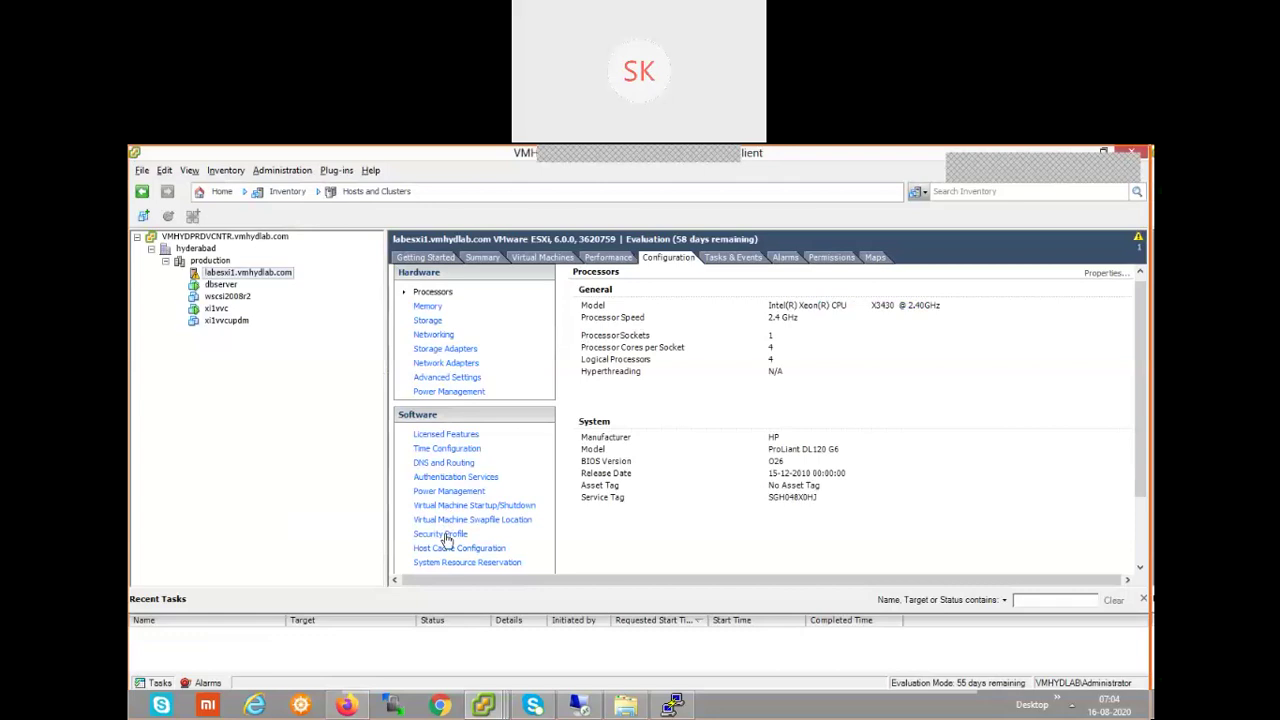
pyautogui.press('alt')
pyautogui.click(445, 536)
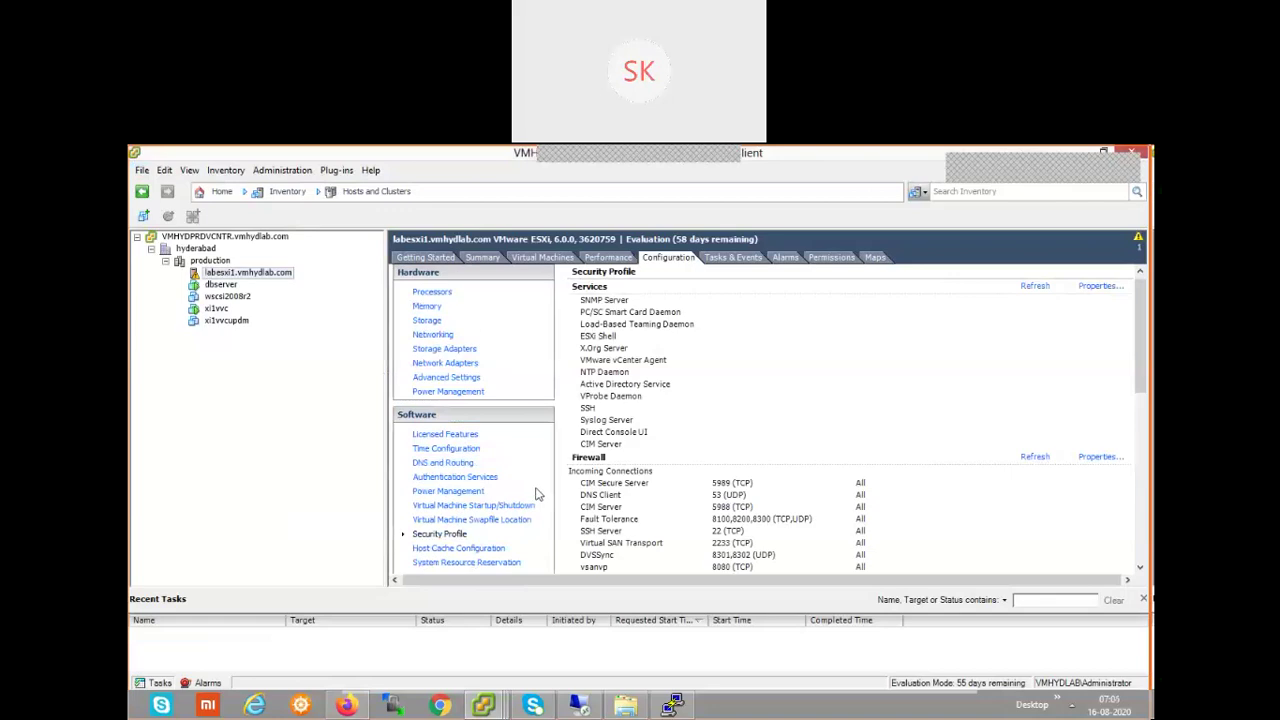
# - Highlight the article's Services Properties step, then return to the host's Security Profile services list
pyautogui.hotkey('alt', 'Tab')
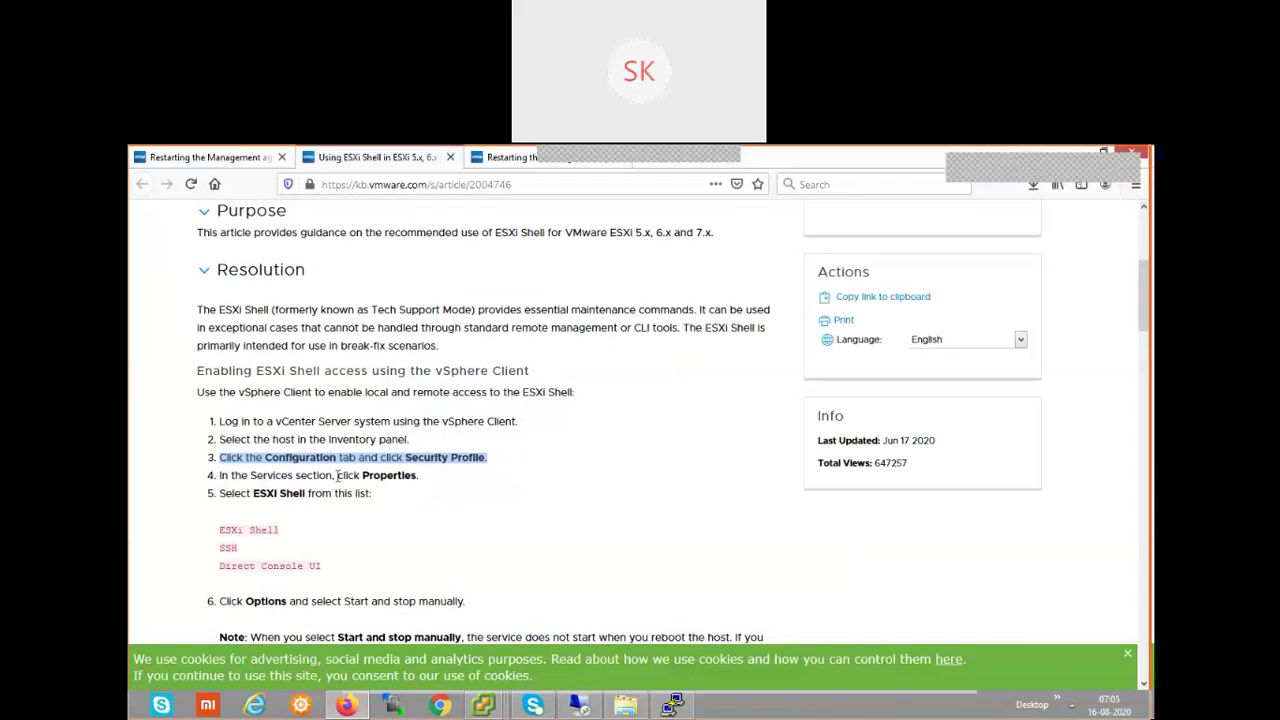
pyautogui.moveTo(418, 477); pyautogui.dragTo(218, 477)
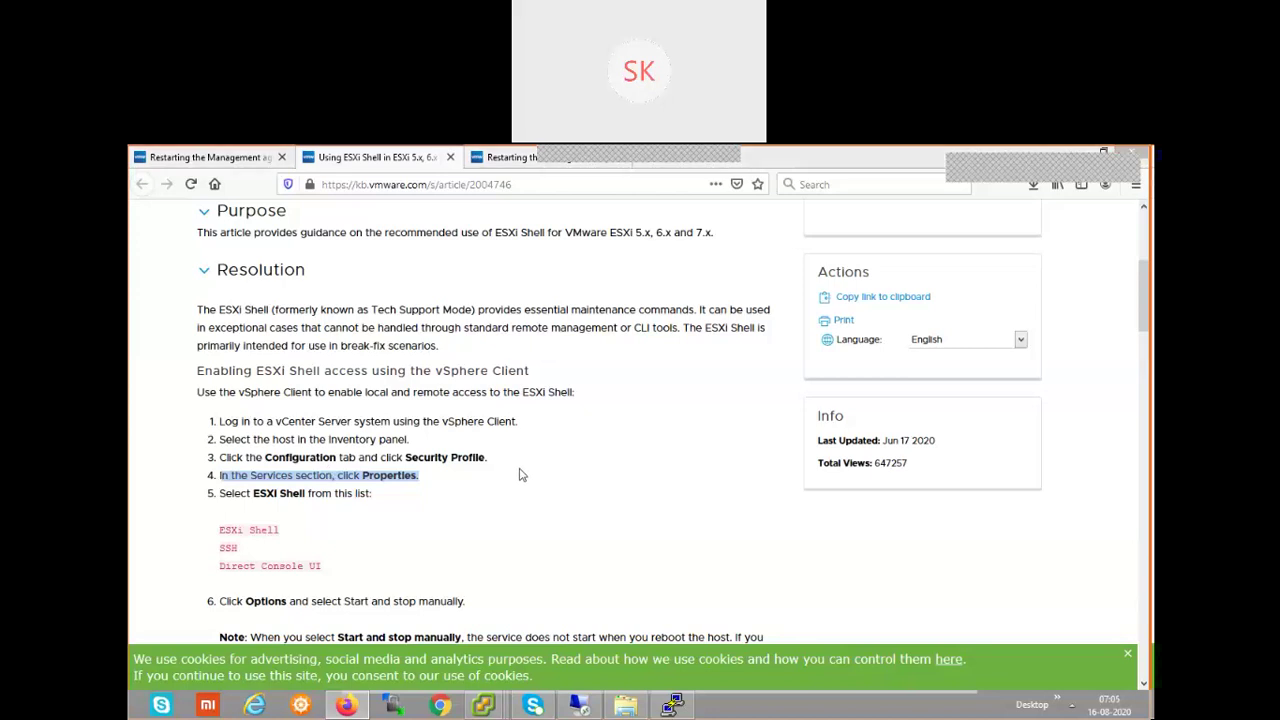
pyautogui.hotkey('alt', 'Tab')
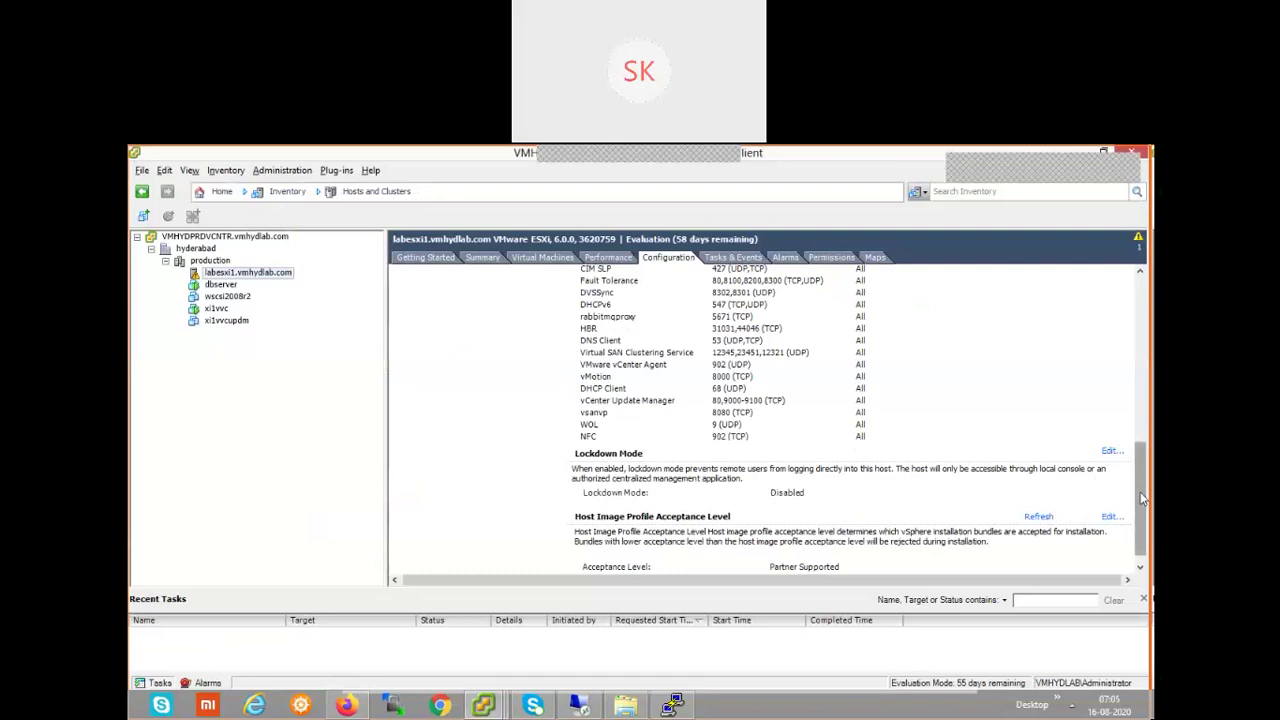
pyautogui.moveTo(1142, 498); pyautogui.dragTo(1150, 305)
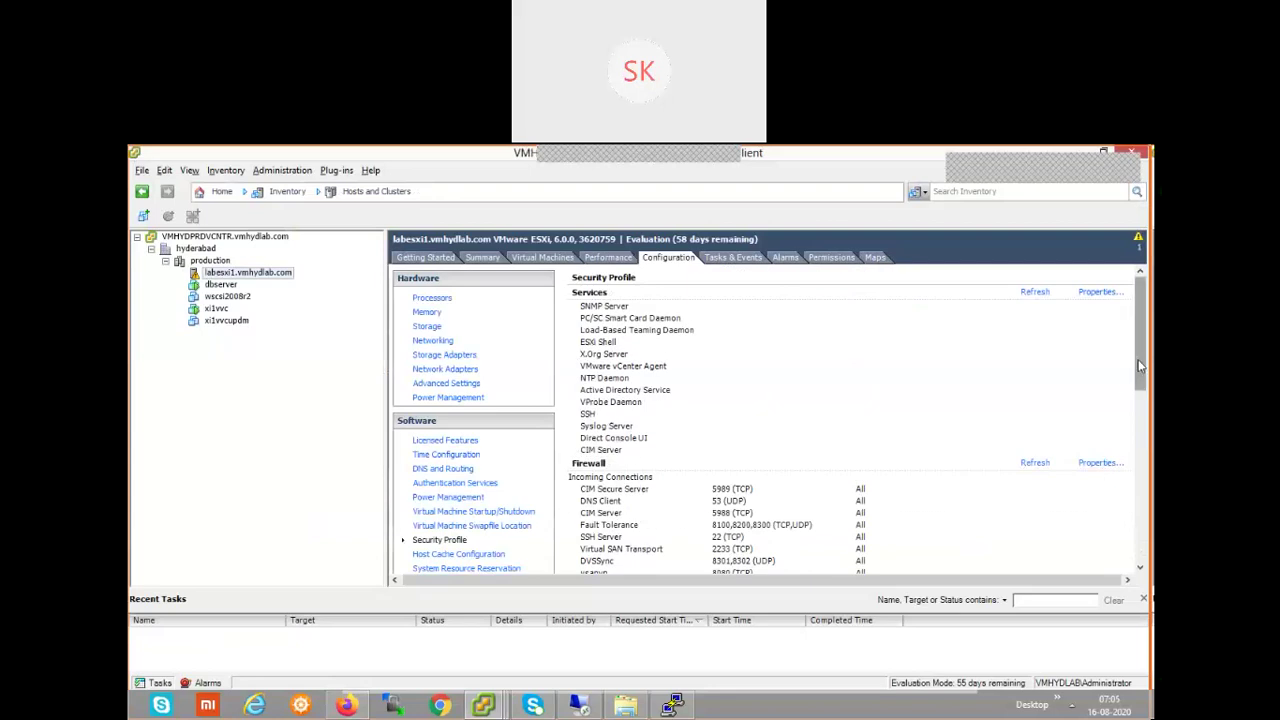
# - Open Services Properties and highlight the article's step 5 on selecting ESXi Shell
pyautogui.click(1100, 293)
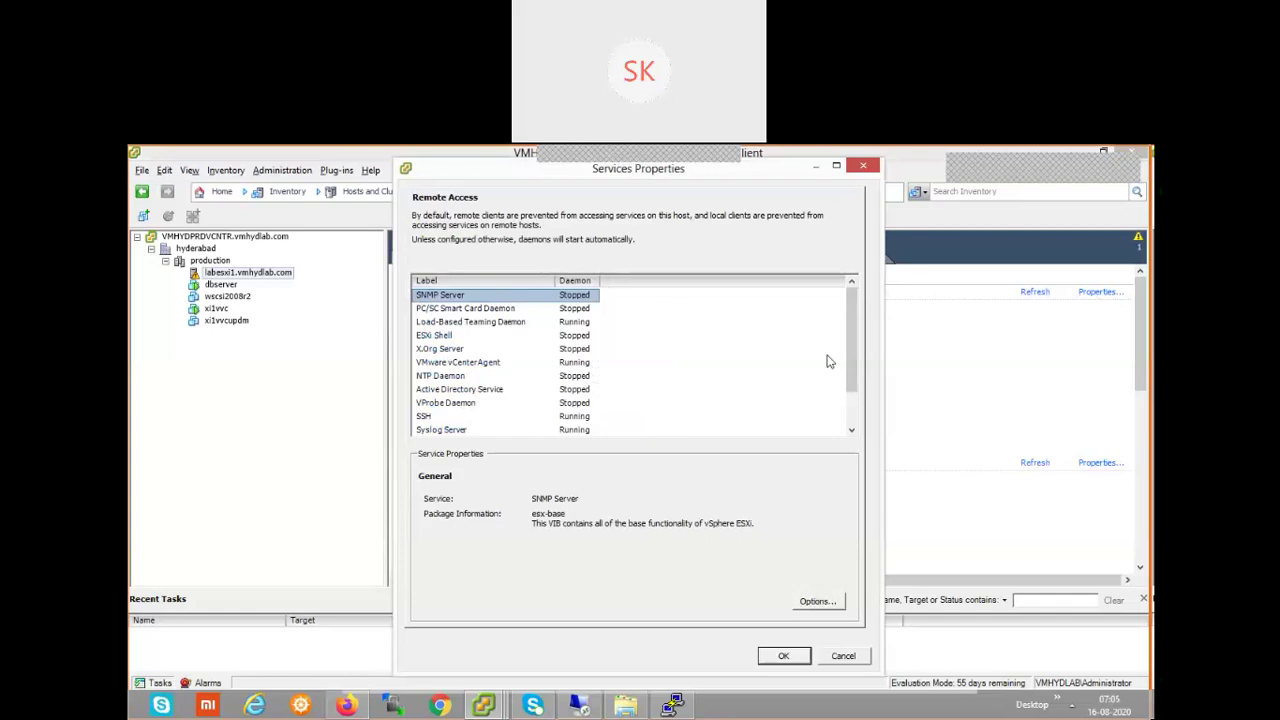
pyautogui.hotkey('alt', 'Tab')
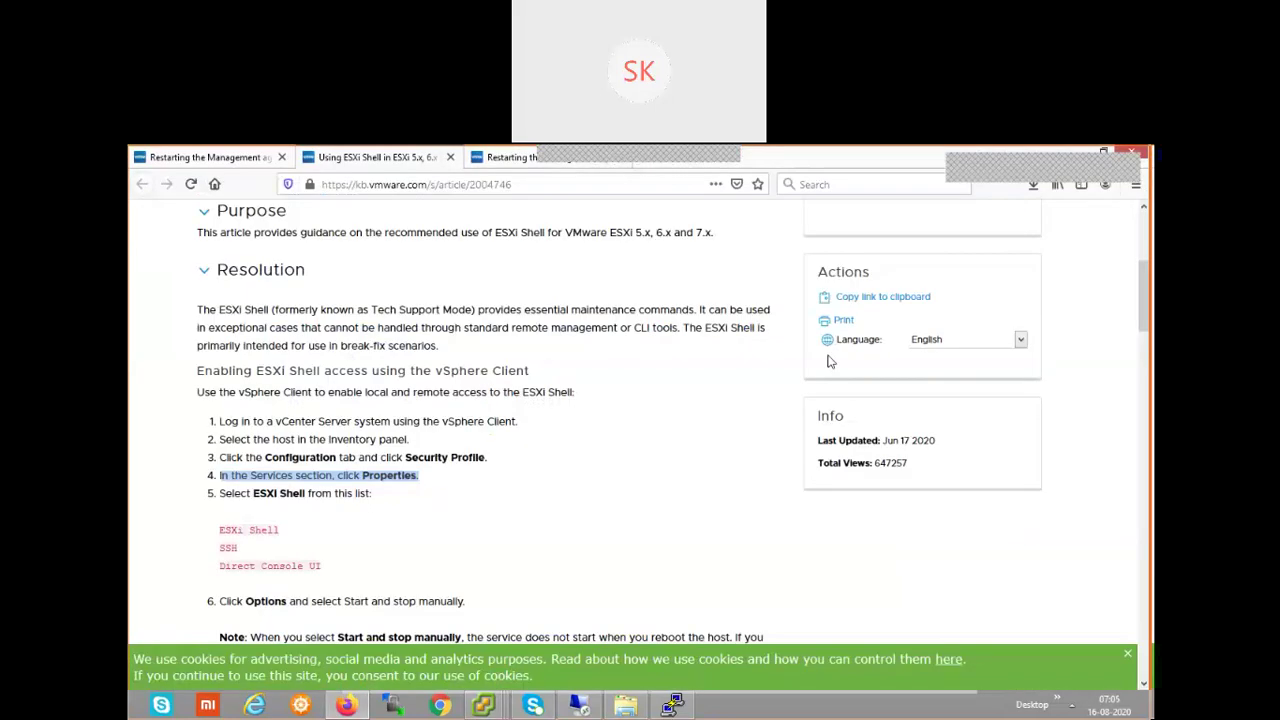
pyautogui.moveTo(222, 493); pyautogui.dragTo(368, 494)
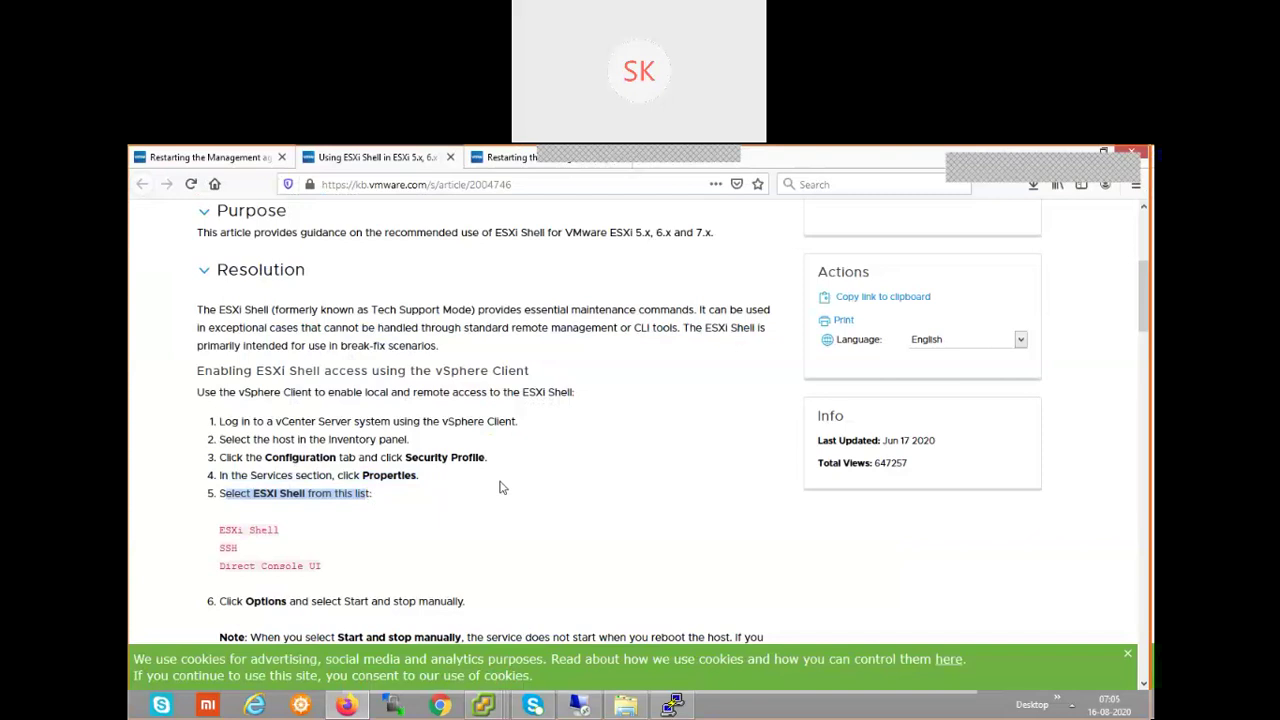
pyautogui.hotkey('alt', 'Tab')
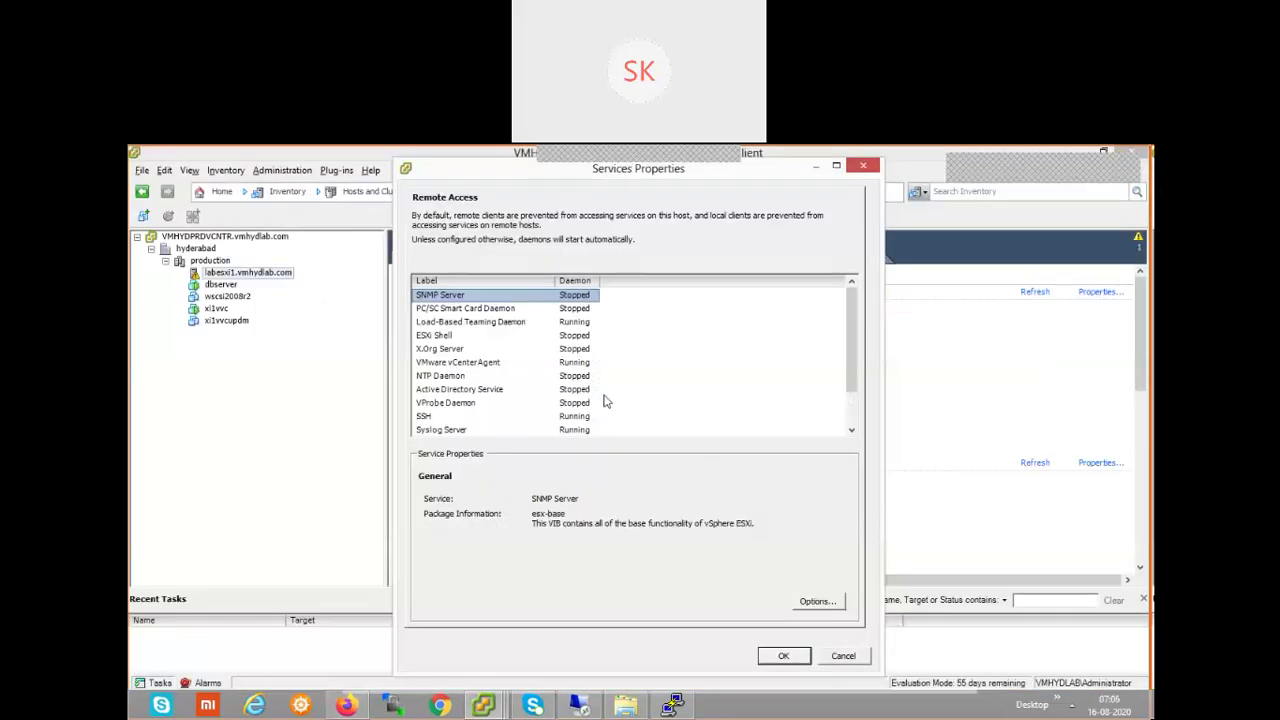
# - Select ESXi Shell in the services list, showing its daemon Stopped, and cross-check the article
pyautogui.click(438, 336)
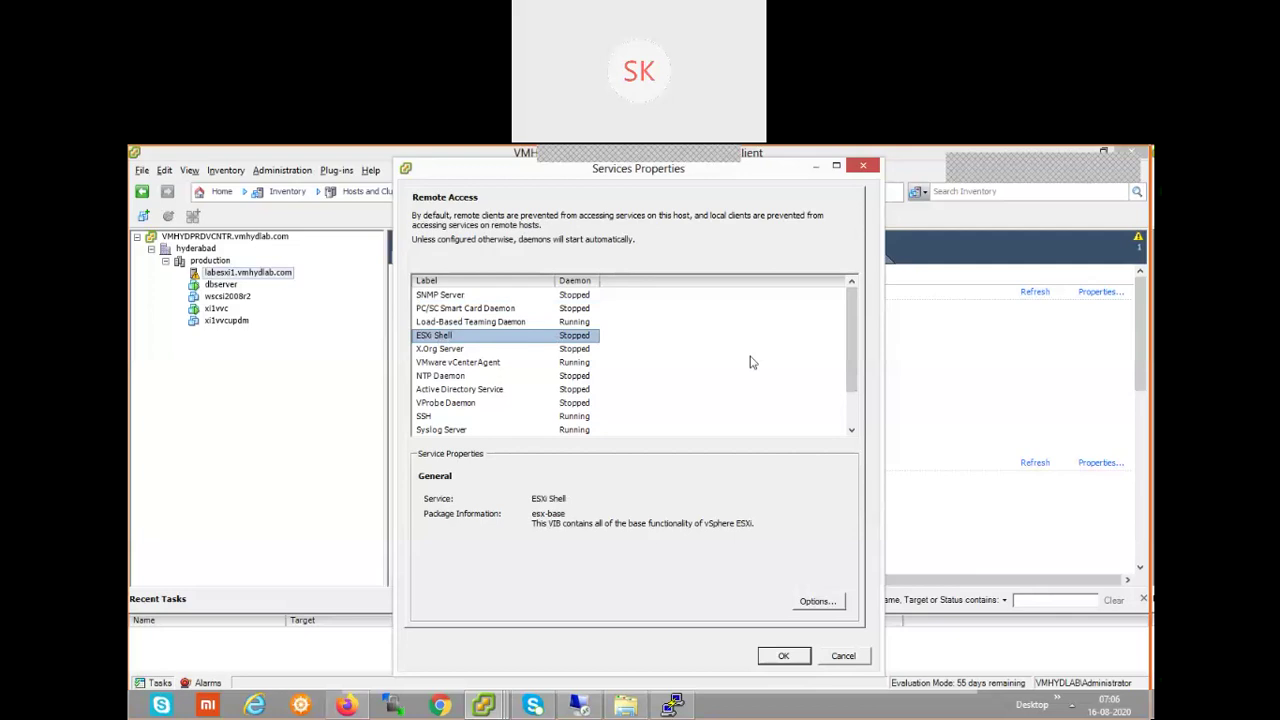
pyautogui.hotkey('alt', 'Tab')
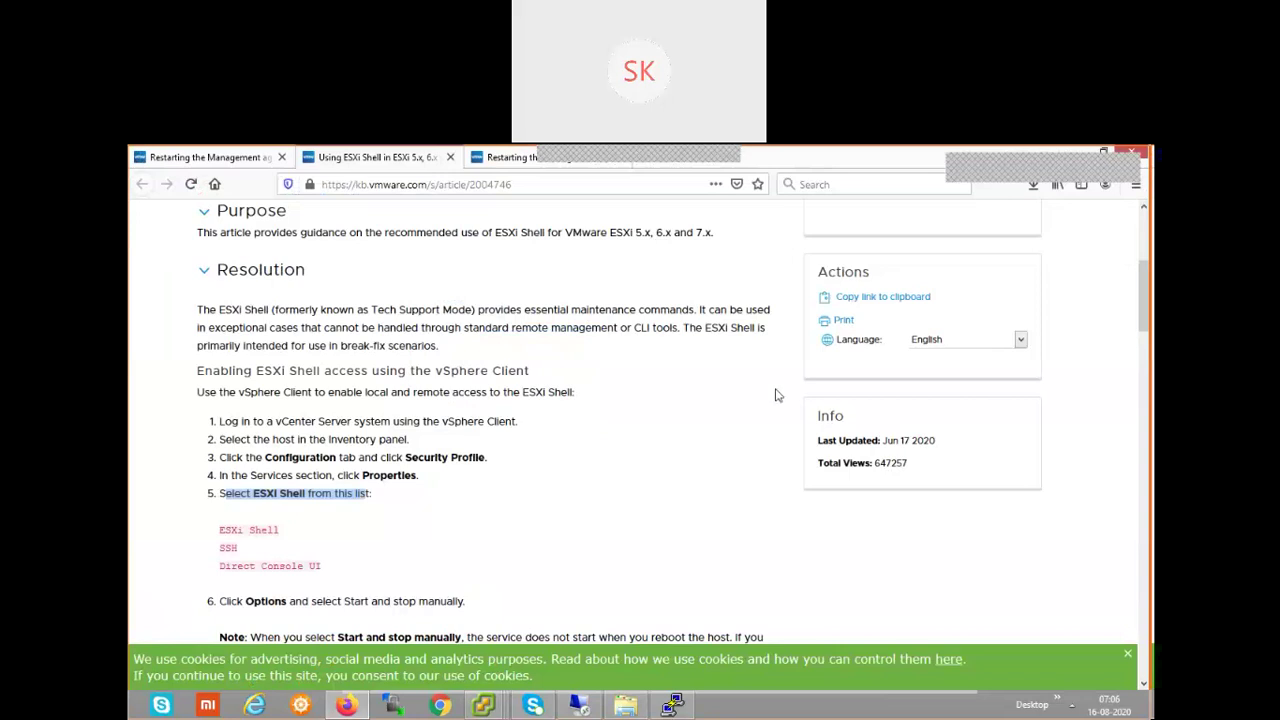
pyautogui.scroll(-3, 776, 400)
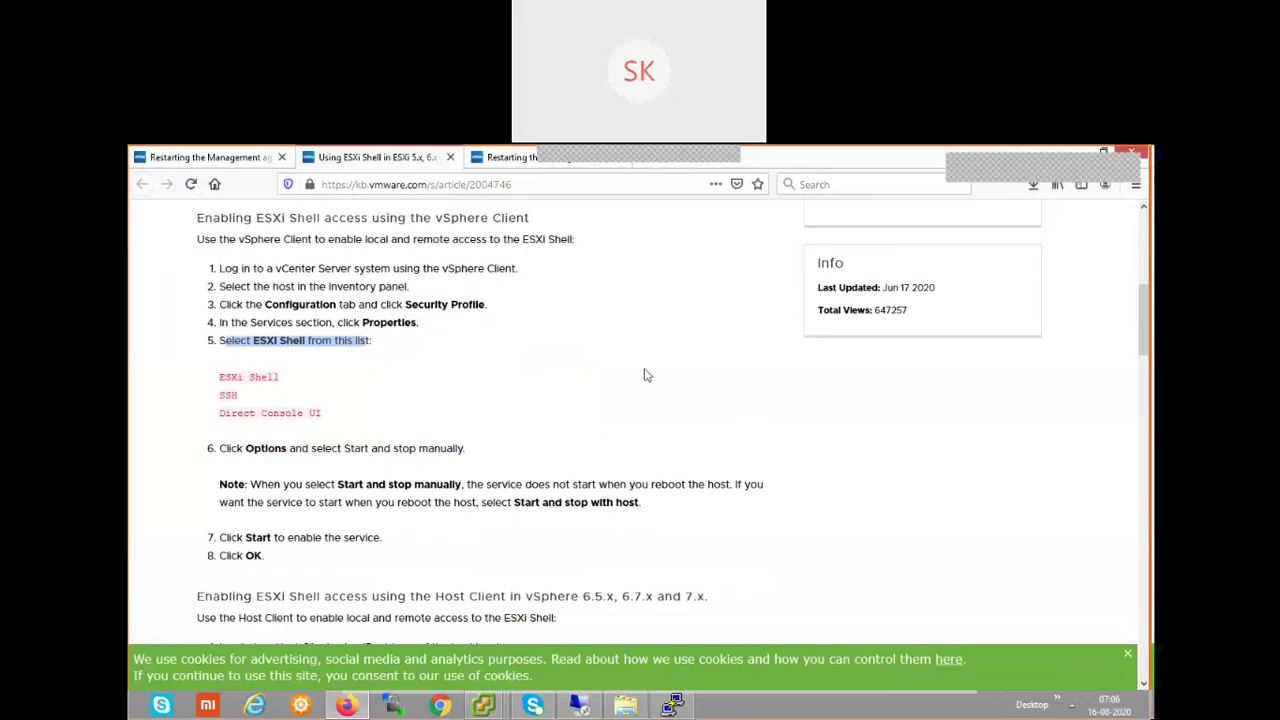
pyautogui.hotkey('alt', 'Tab')
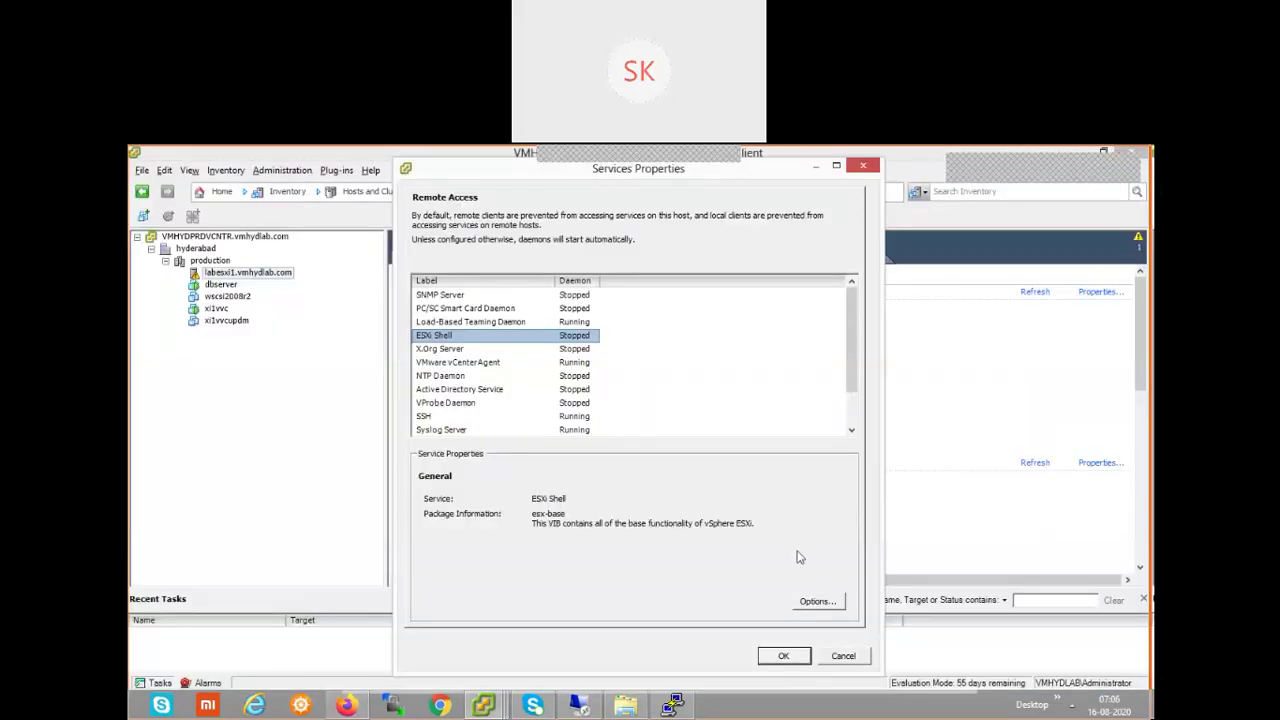
# - Open ESXi Shell (TSM) Options, showing Stopped and 'Start and stop manually', while consulting the article
pyautogui.click(817, 601)
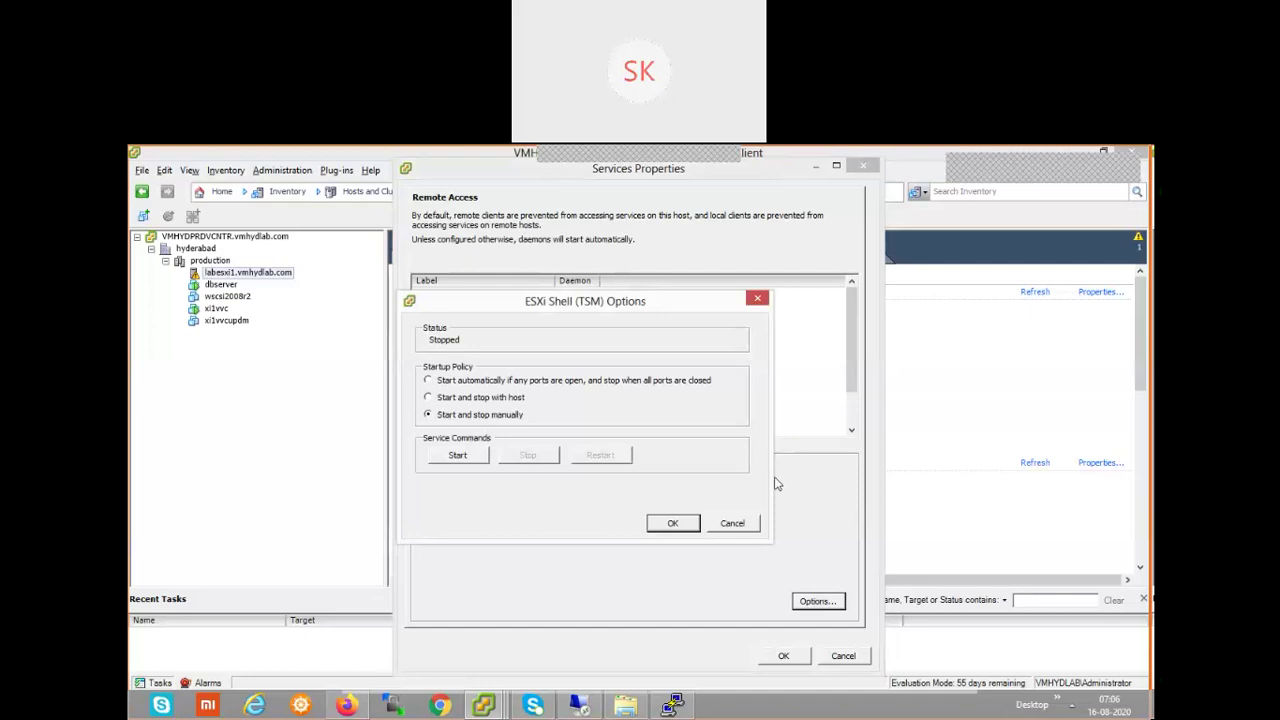
pyautogui.hotkey('alt', 'Tab')
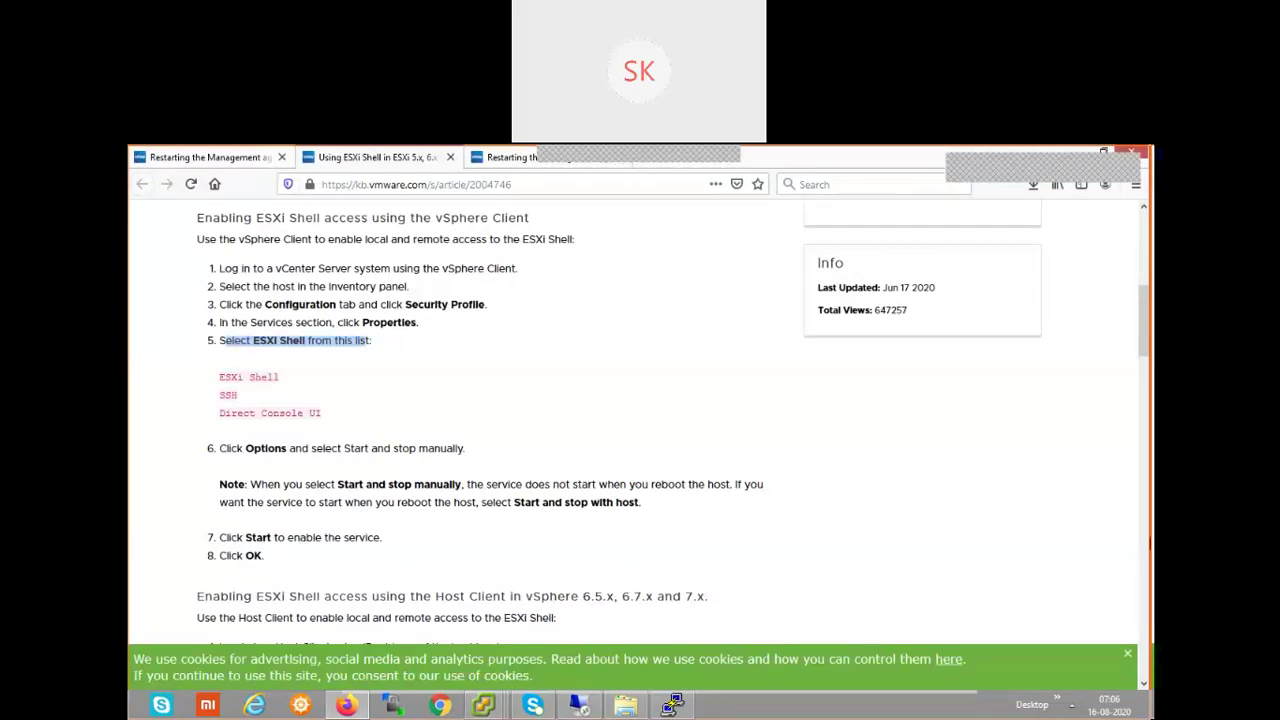
pyautogui.scroll(-3, 1145, 372)
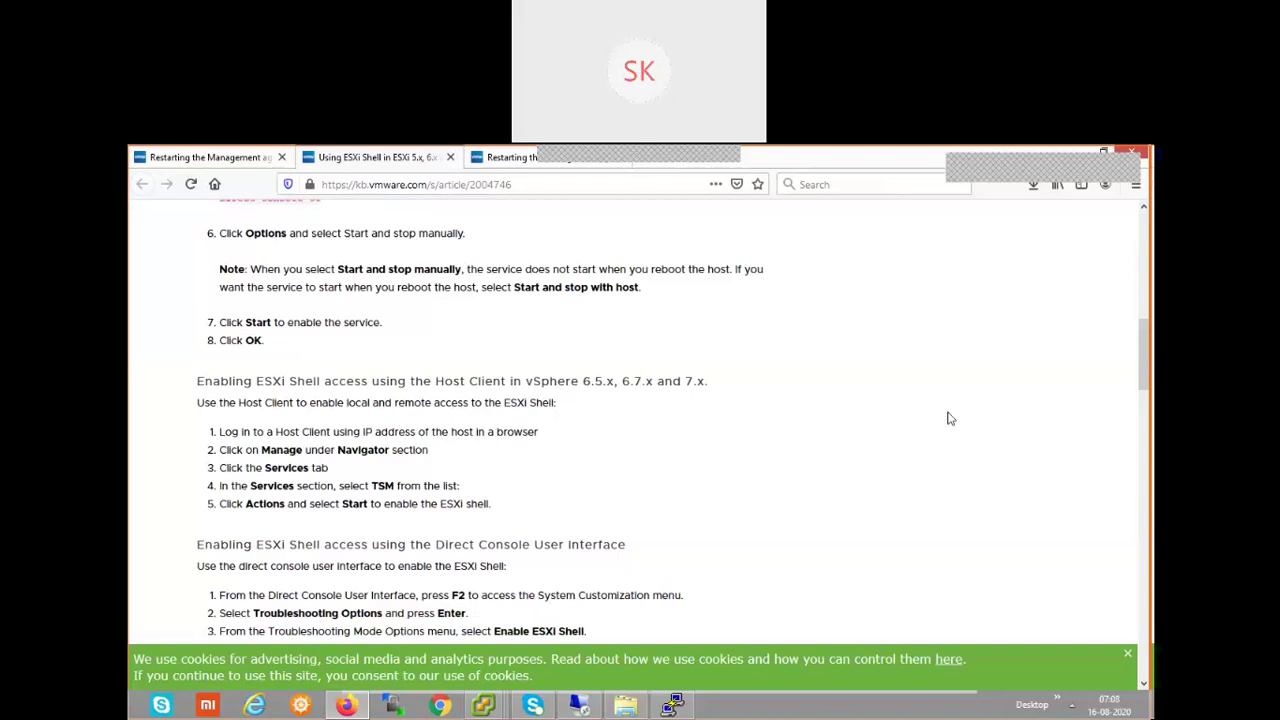
pyautogui.hotkey('alt', 'Tab')
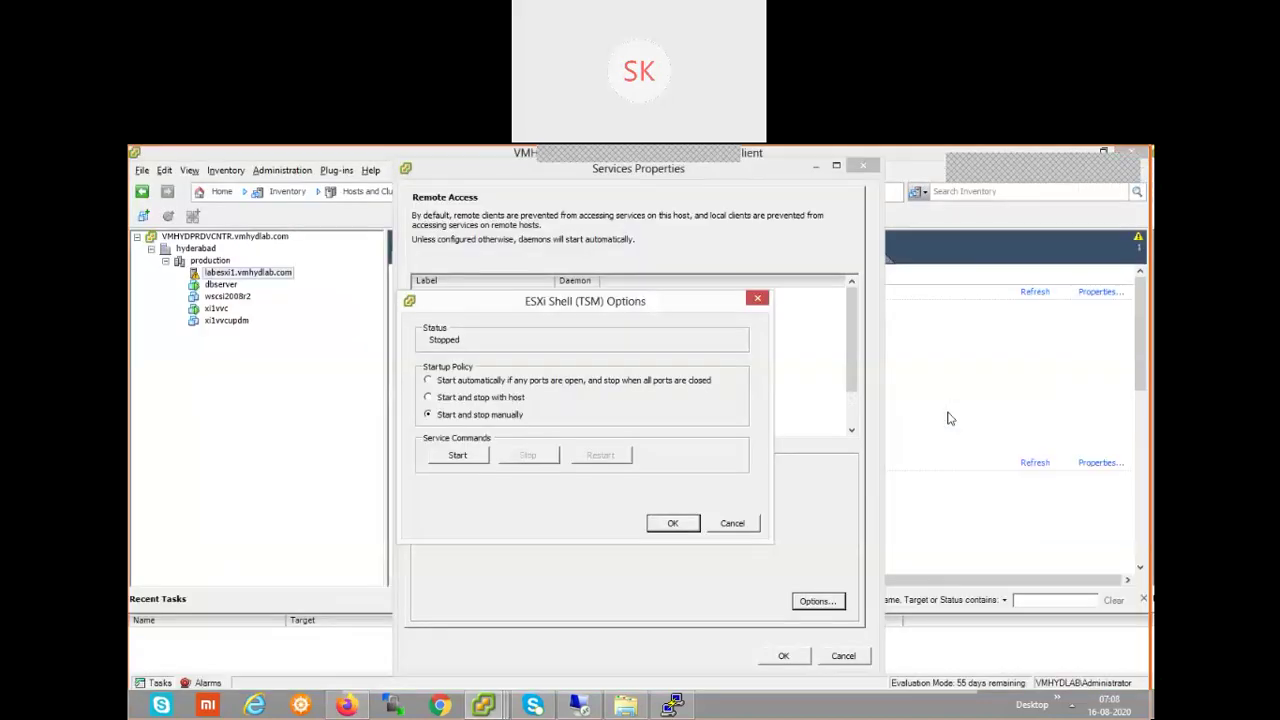
# - Cancel the ESXi Shell (TSM) Options and Services Properties dialogs without changes
pyautogui.click(733, 524)
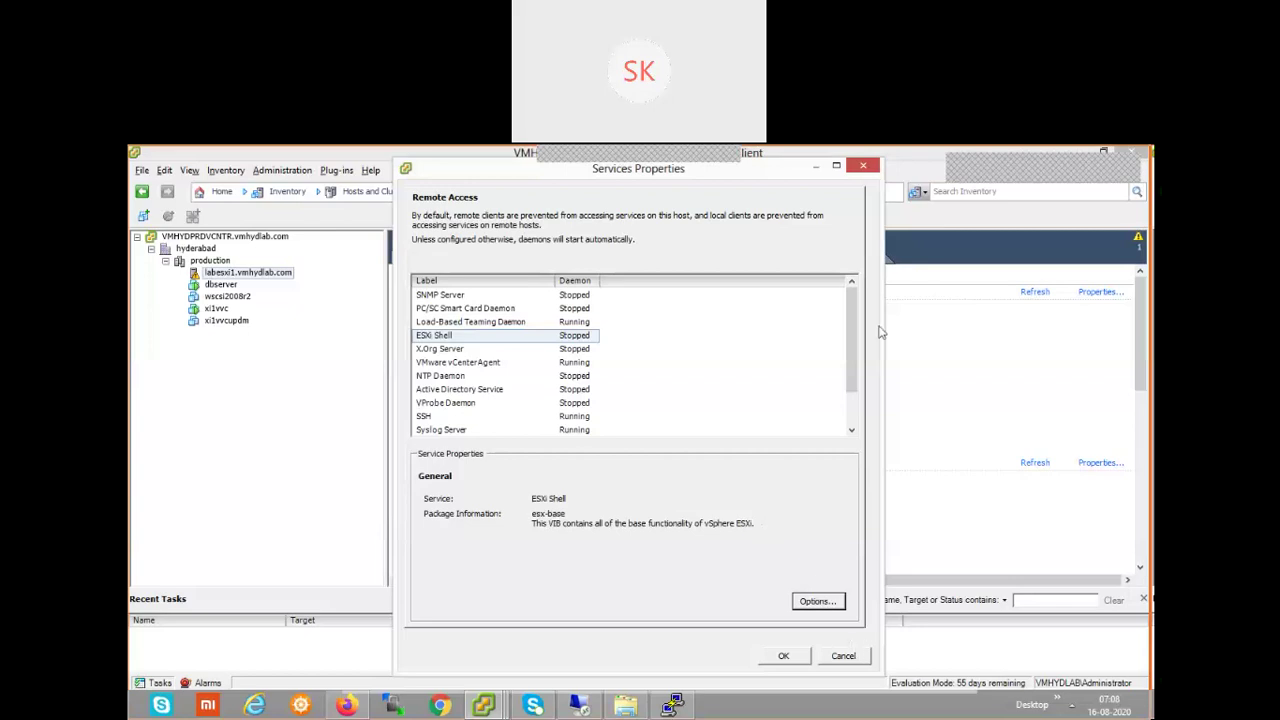
pyautogui.click(843, 656)
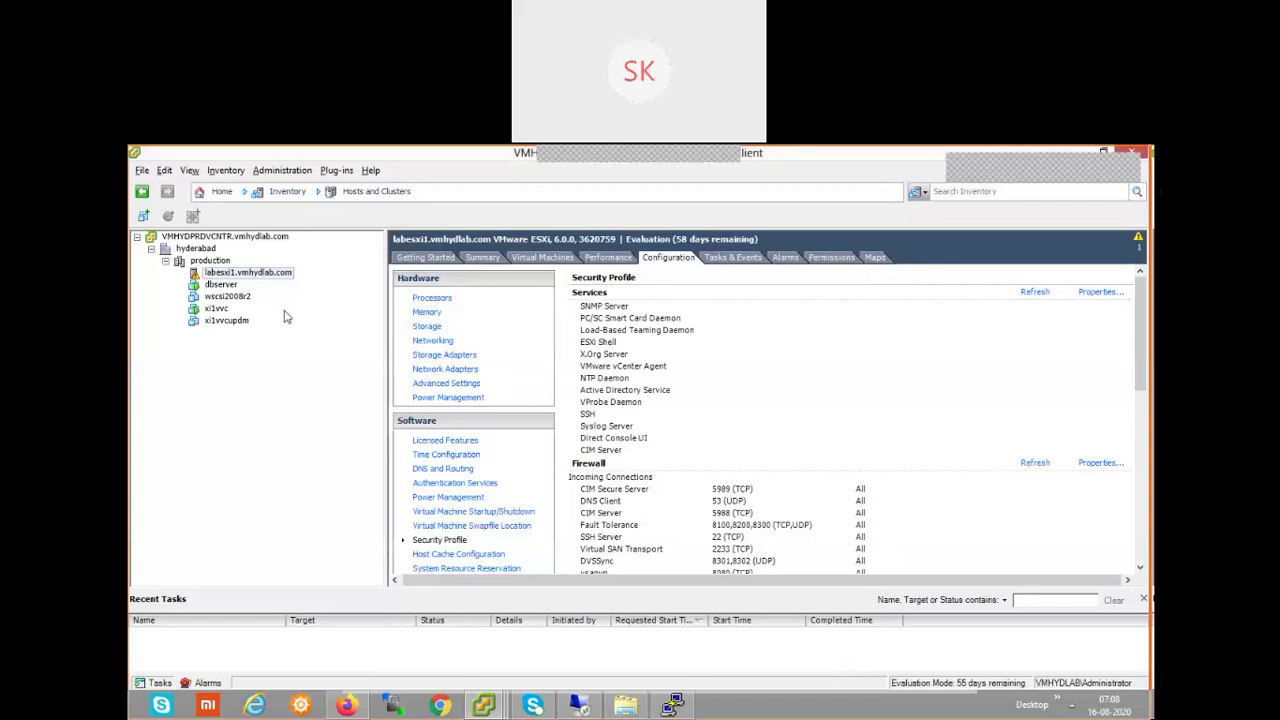
# - Select the dbserver virtual machine to show its Getting Started page
pyautogui.click(229, 286)
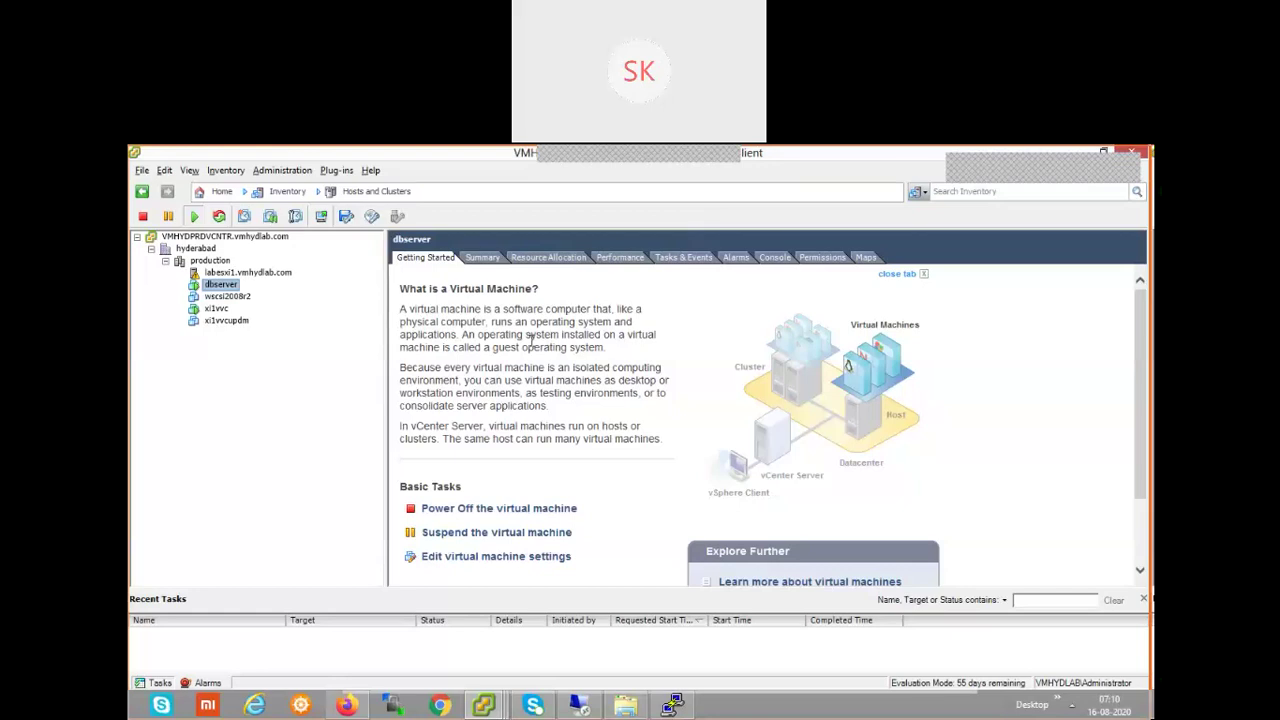
pyautogui.click(227, 322)
pyautogui.click(226, 285)
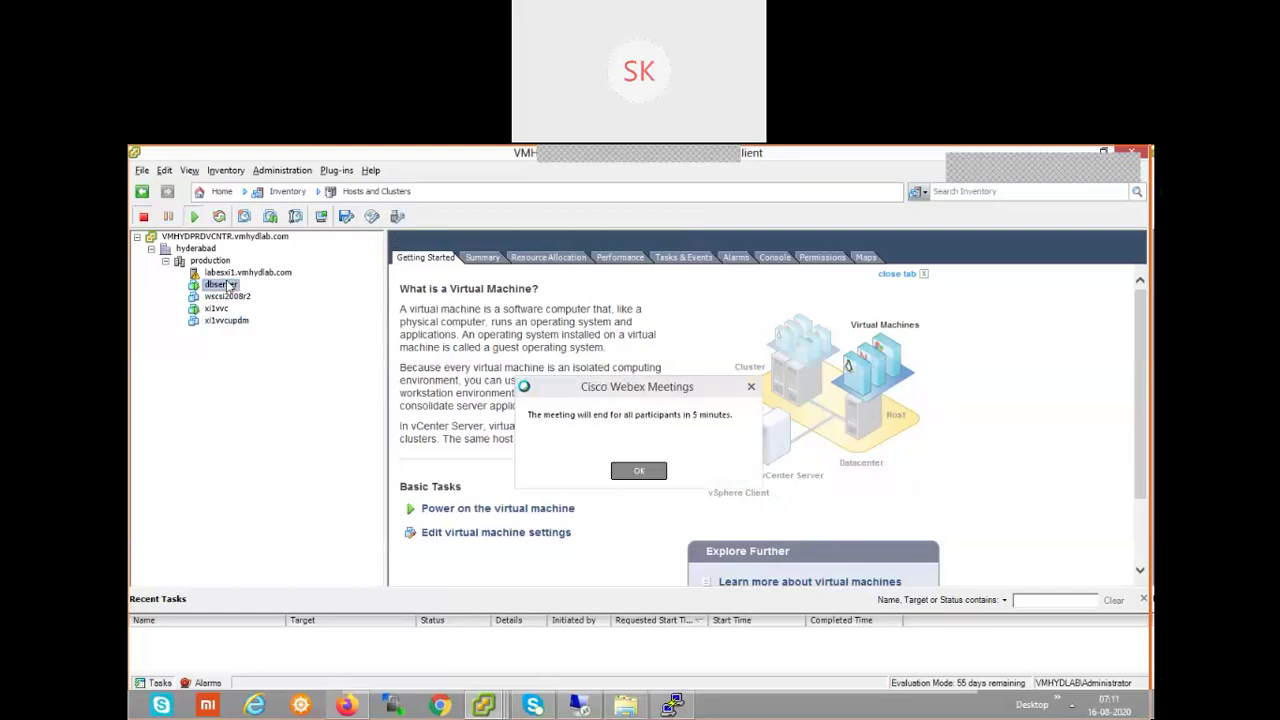
pyautogui.rightClick(228, 287)
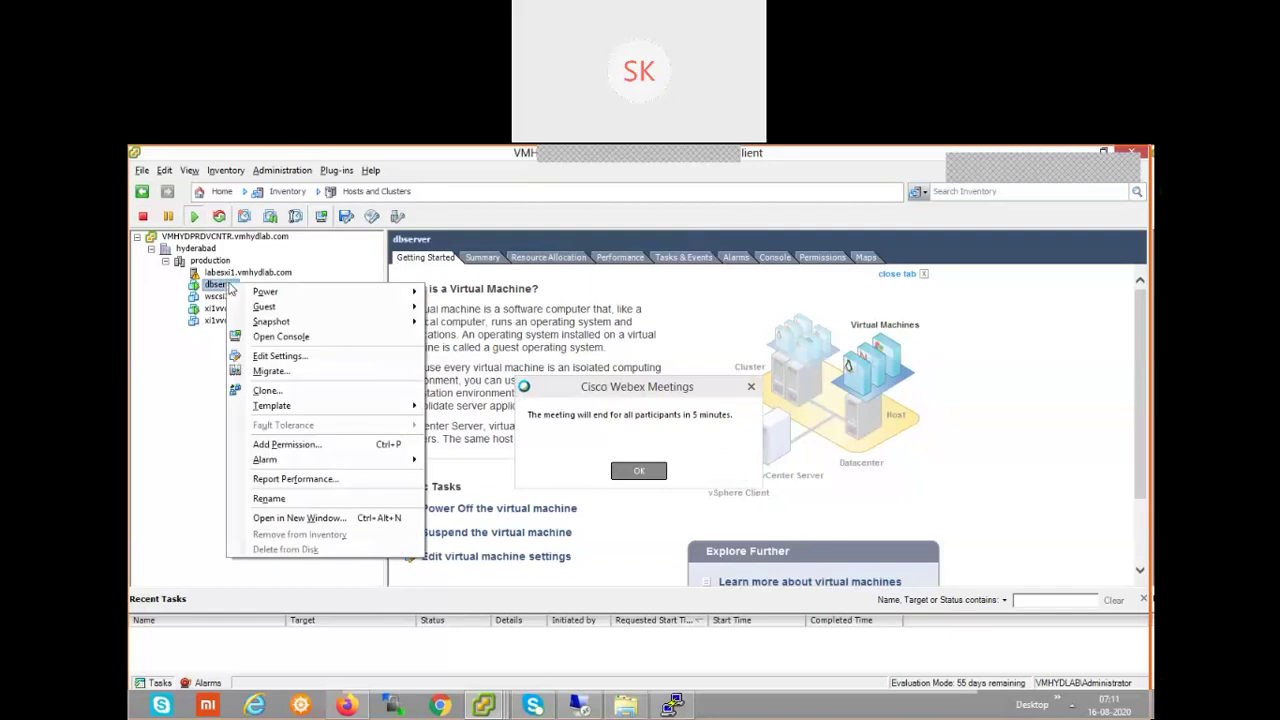
pyautogui.moveTo(285, 326)
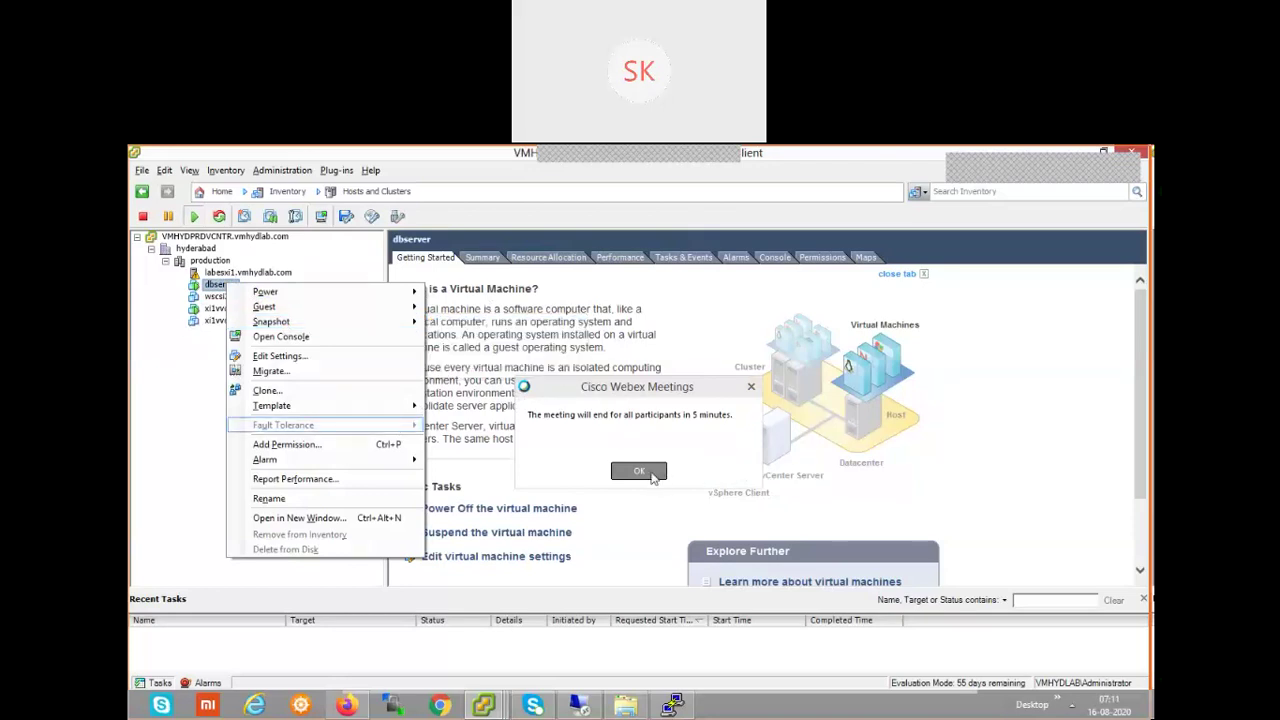
pyautogui.click(650, 474)
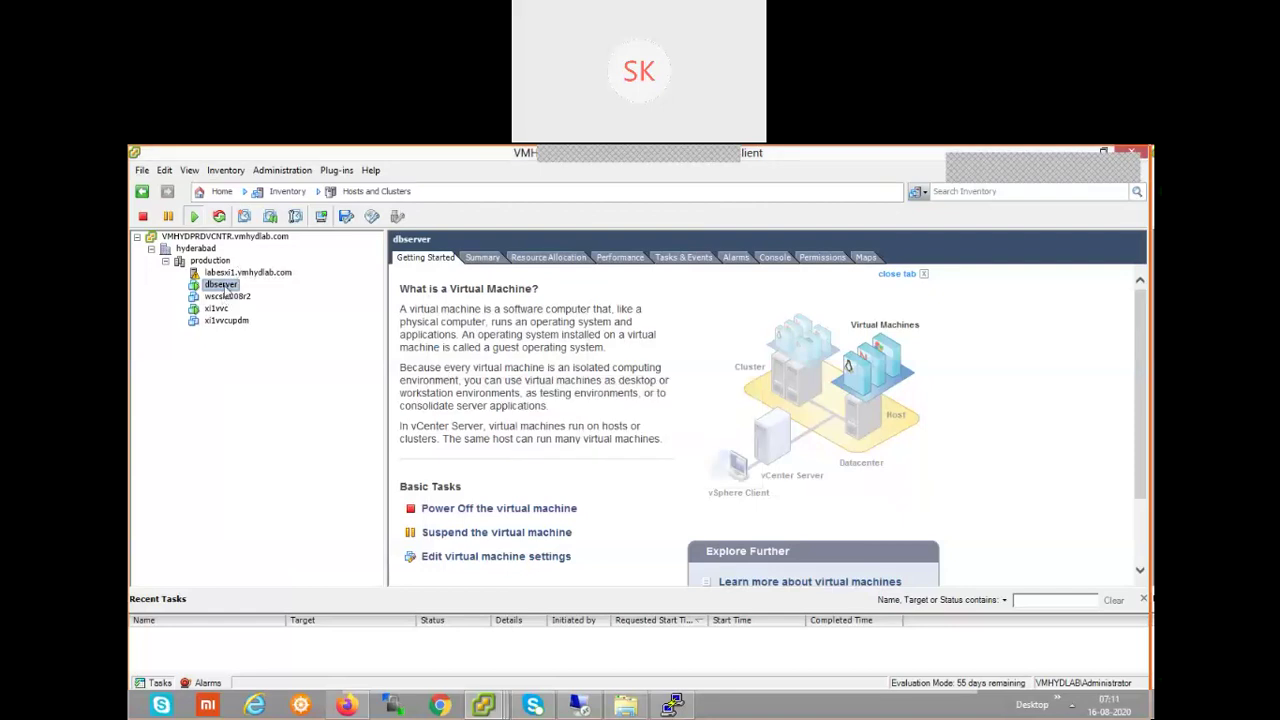
# - Open the dbserver context menu to reach its Snapshot options
pyautogui.rightClick(224, 286)
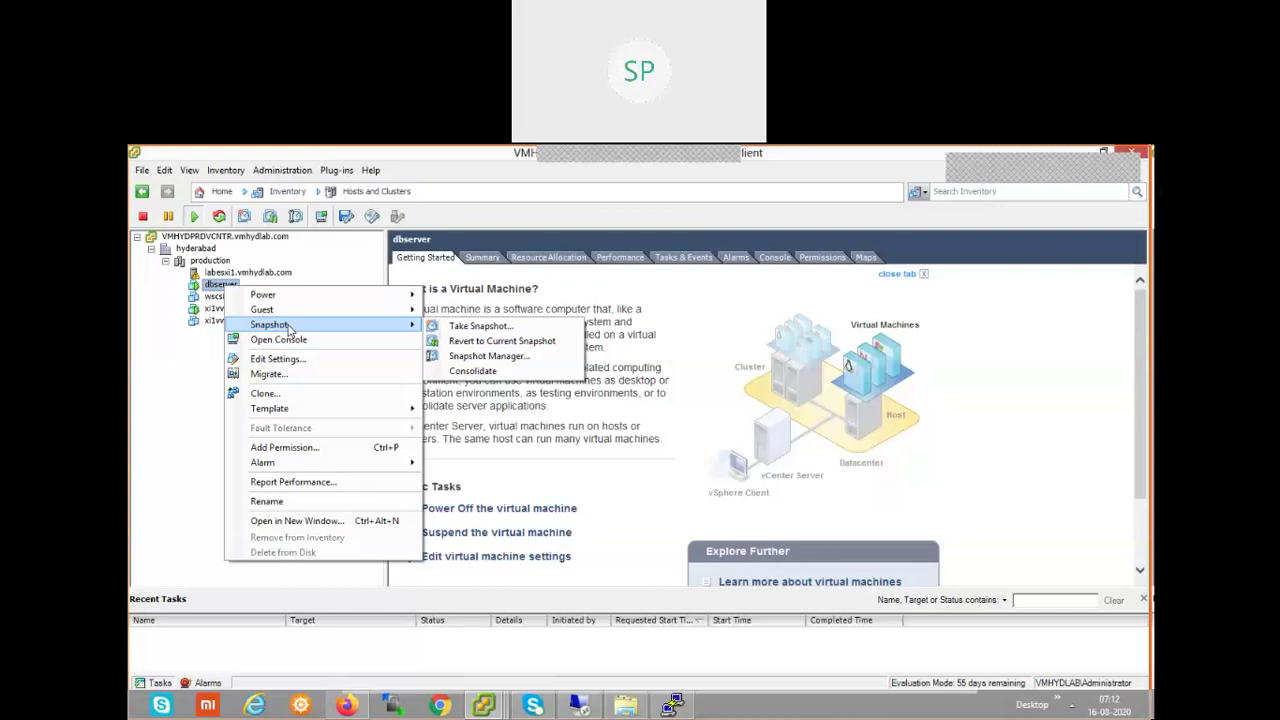
# - Take a dbserver snapshot named 'Test' without the virtual machine's memory
pyautogui.click(479, 327)
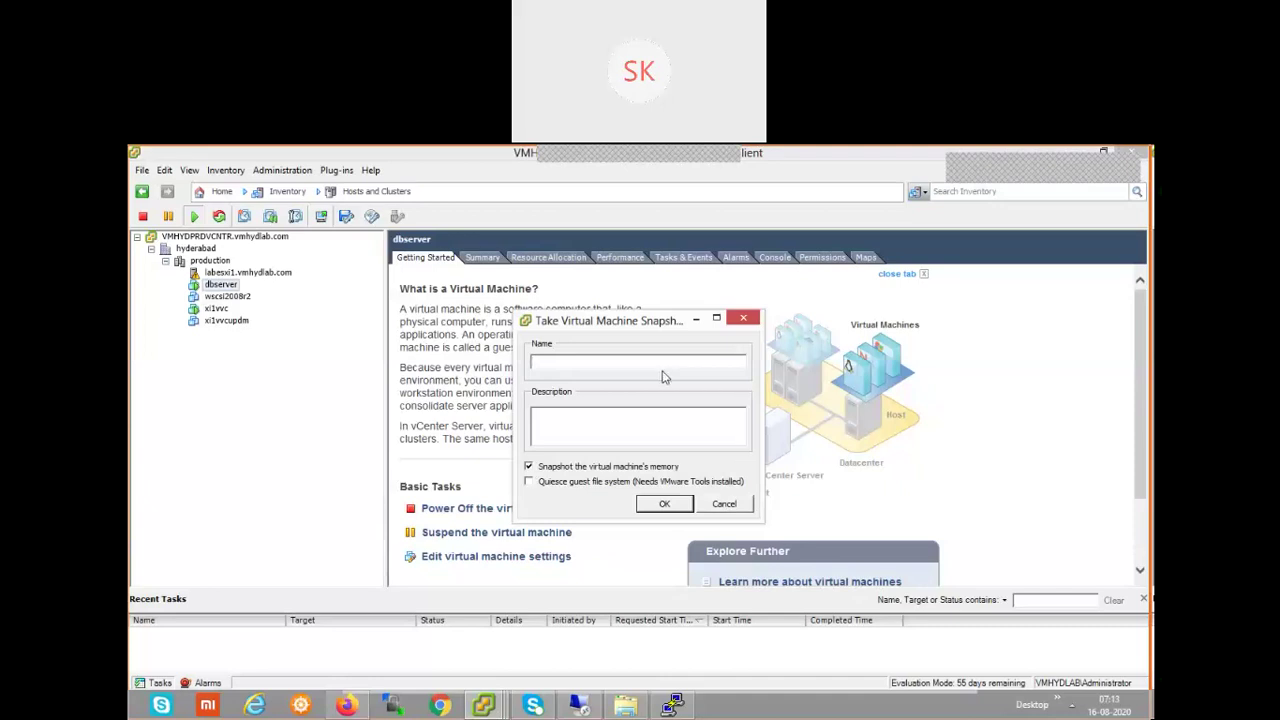
pyautogui.write('Test')
pyautogui.click(582, 467)
pyautogui.click(660, 503)
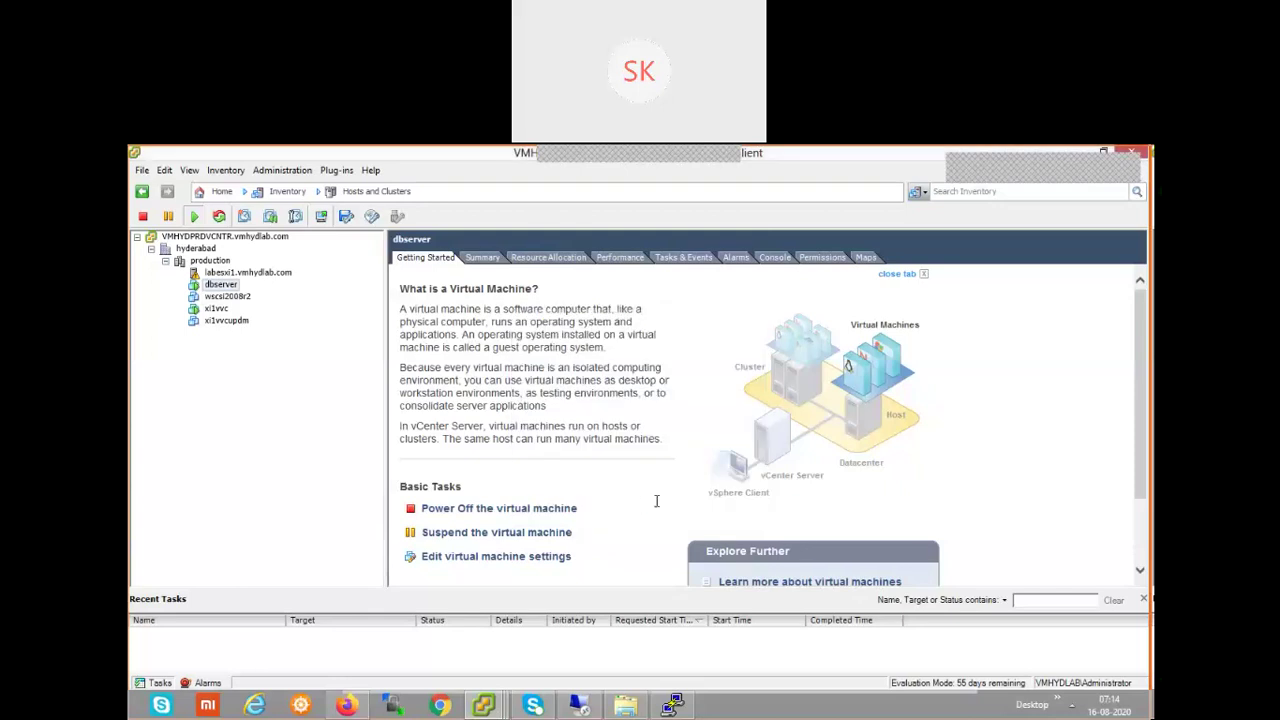